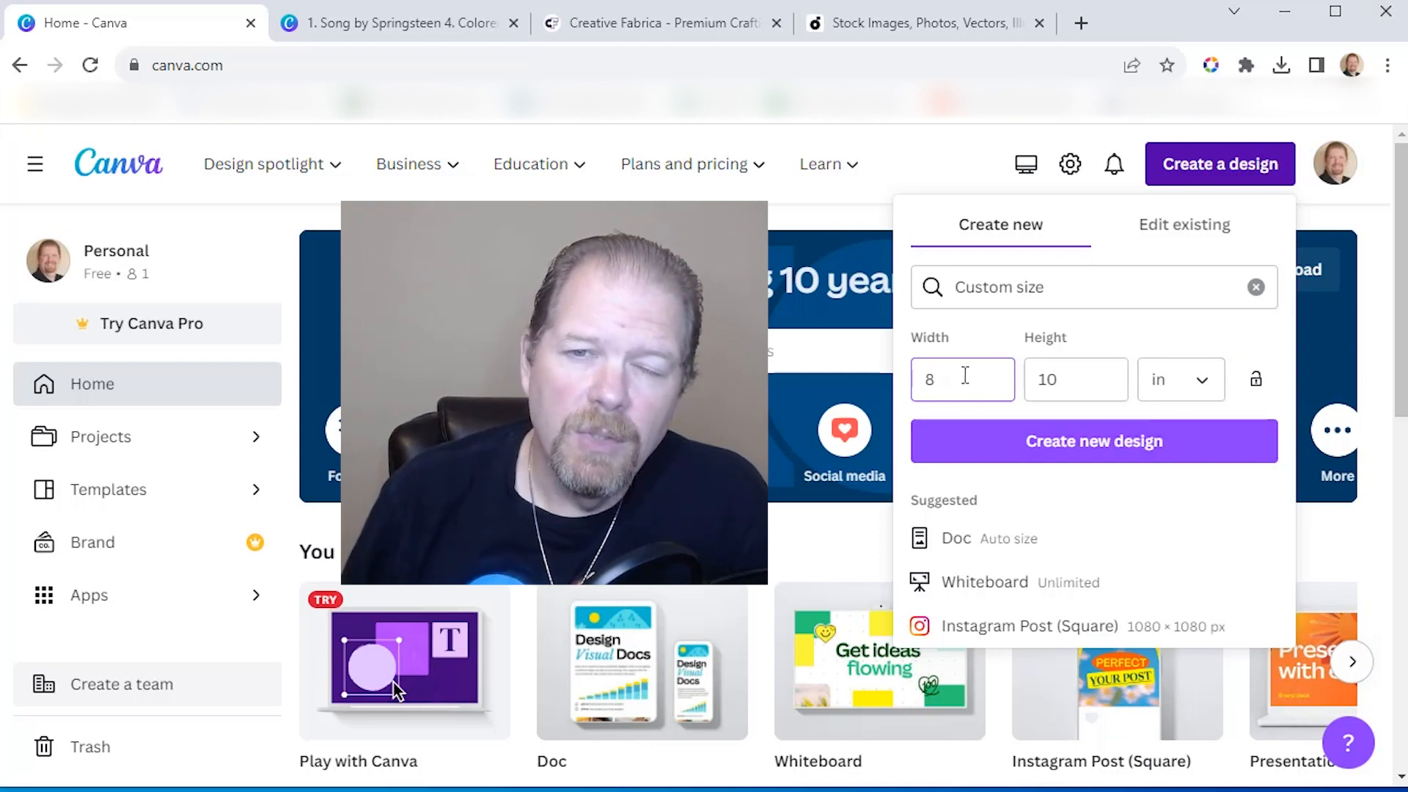
# Set the custom size of the new design to 8.25 in wide by 10.5 in high
pyautogui.write('.25')
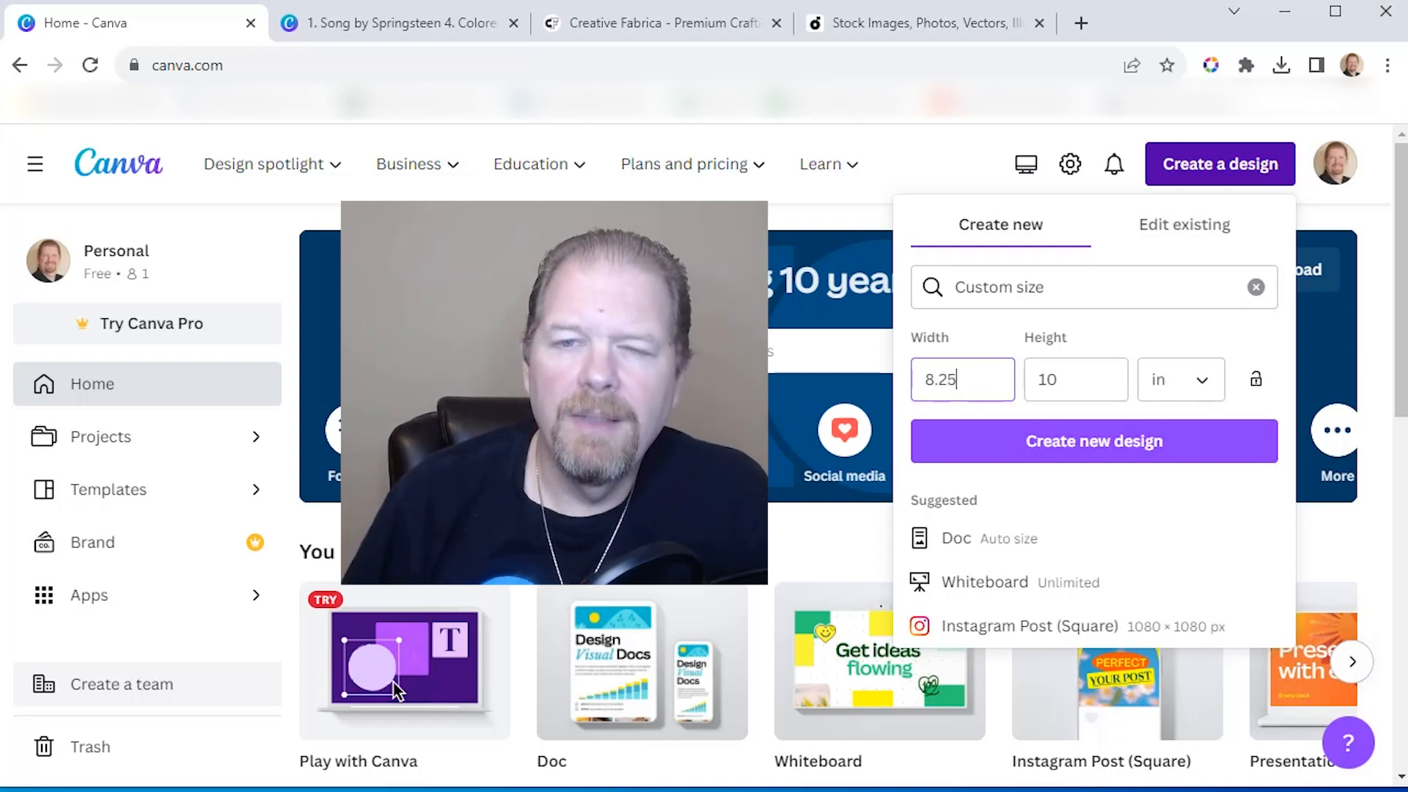
pyautogui.click(1096, 371)
pyautogui.write('.5')
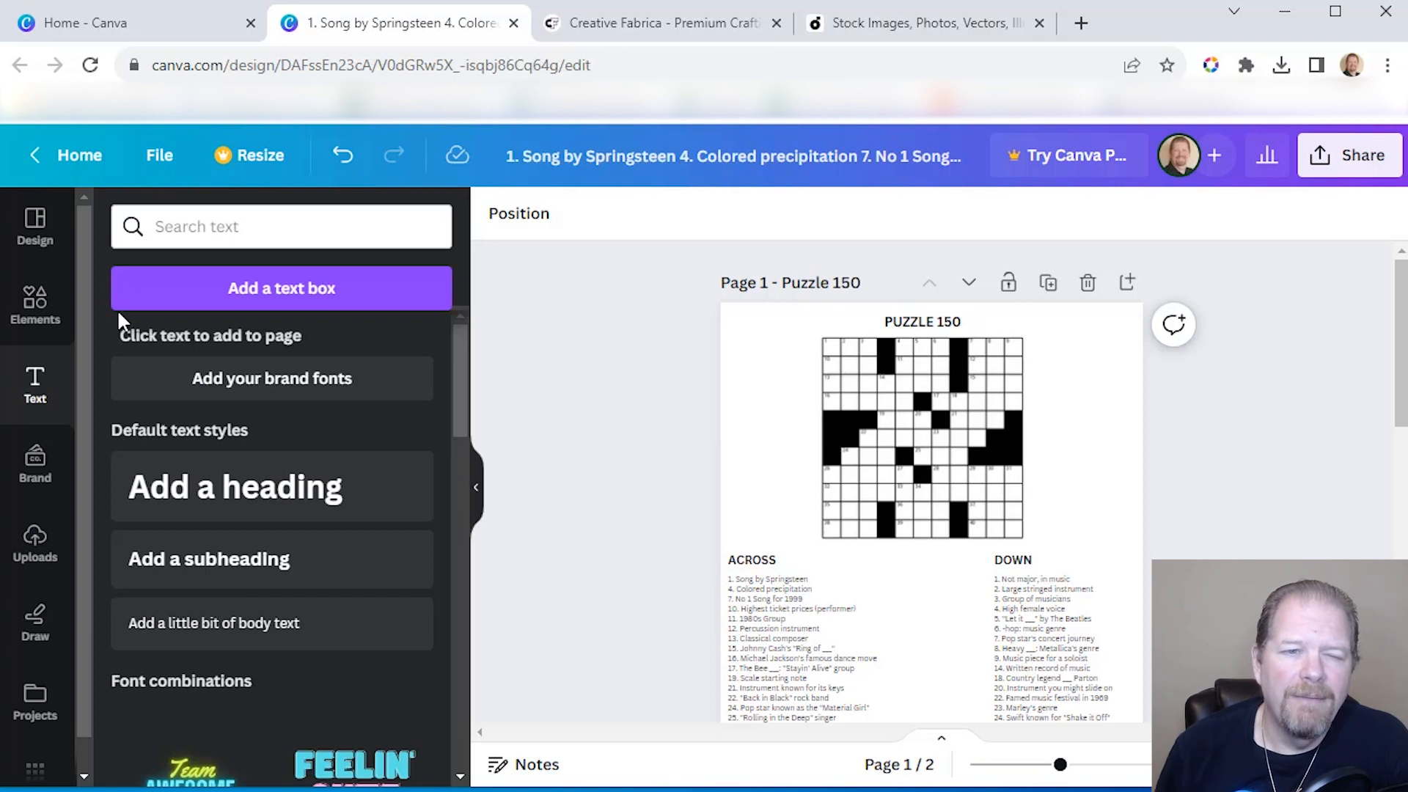
# Display the uploaded images and review the Puzzle 150 page and the Planner page in the crossword design
pyautogui.click(18, 559)
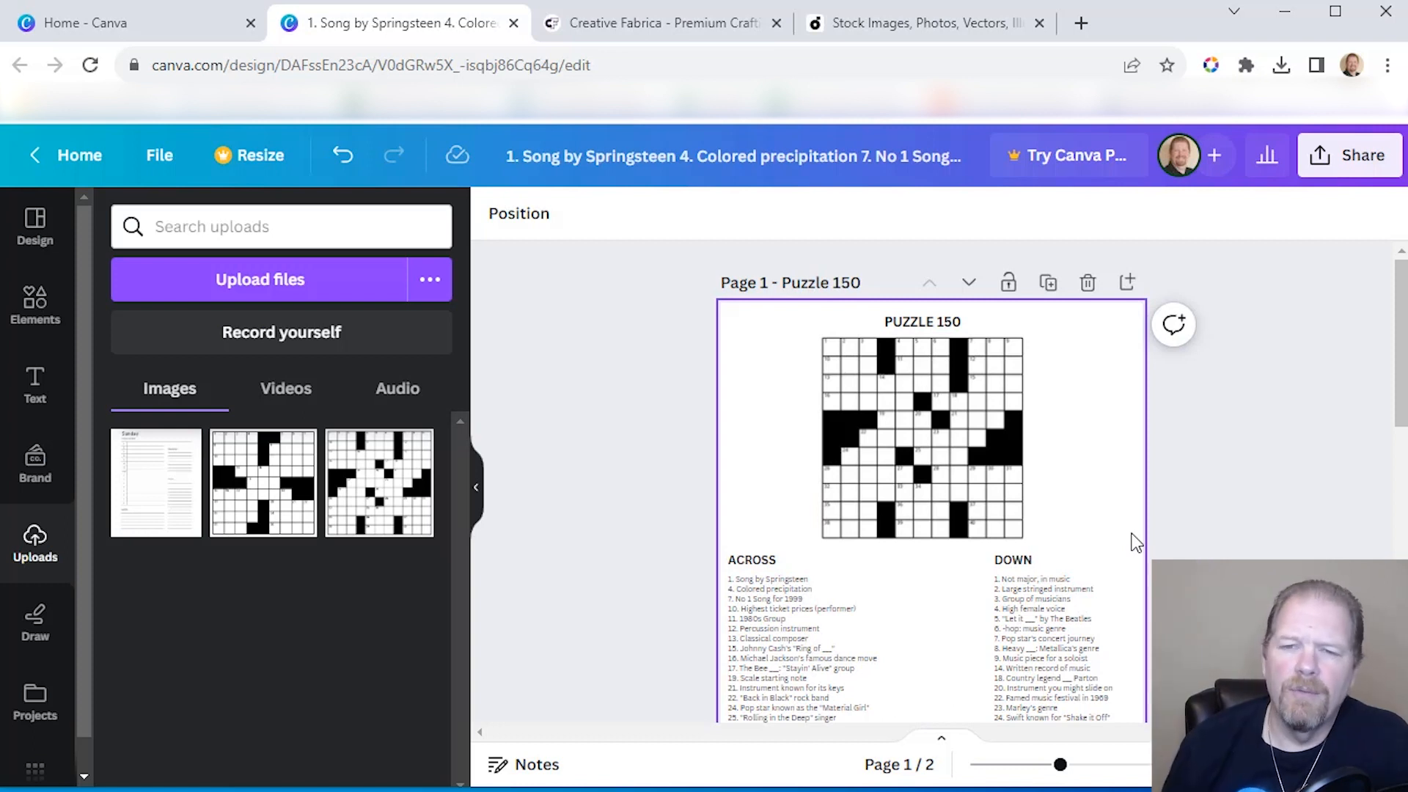
pyautogui.scroll(-5, 1178, 525)
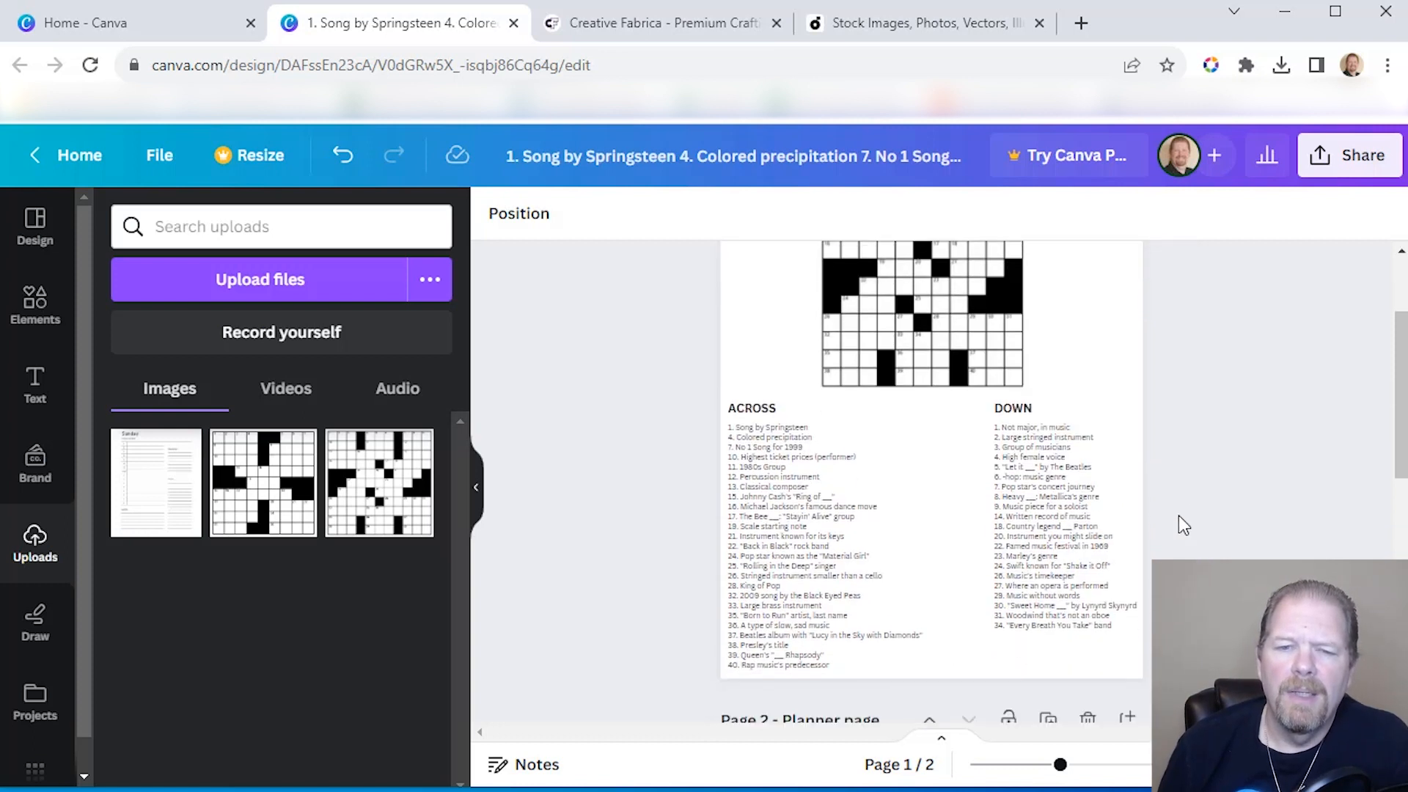
pyautogui.scroll(-5, 1183, 525)
pyautogui.scroll(2, 1182, 524)
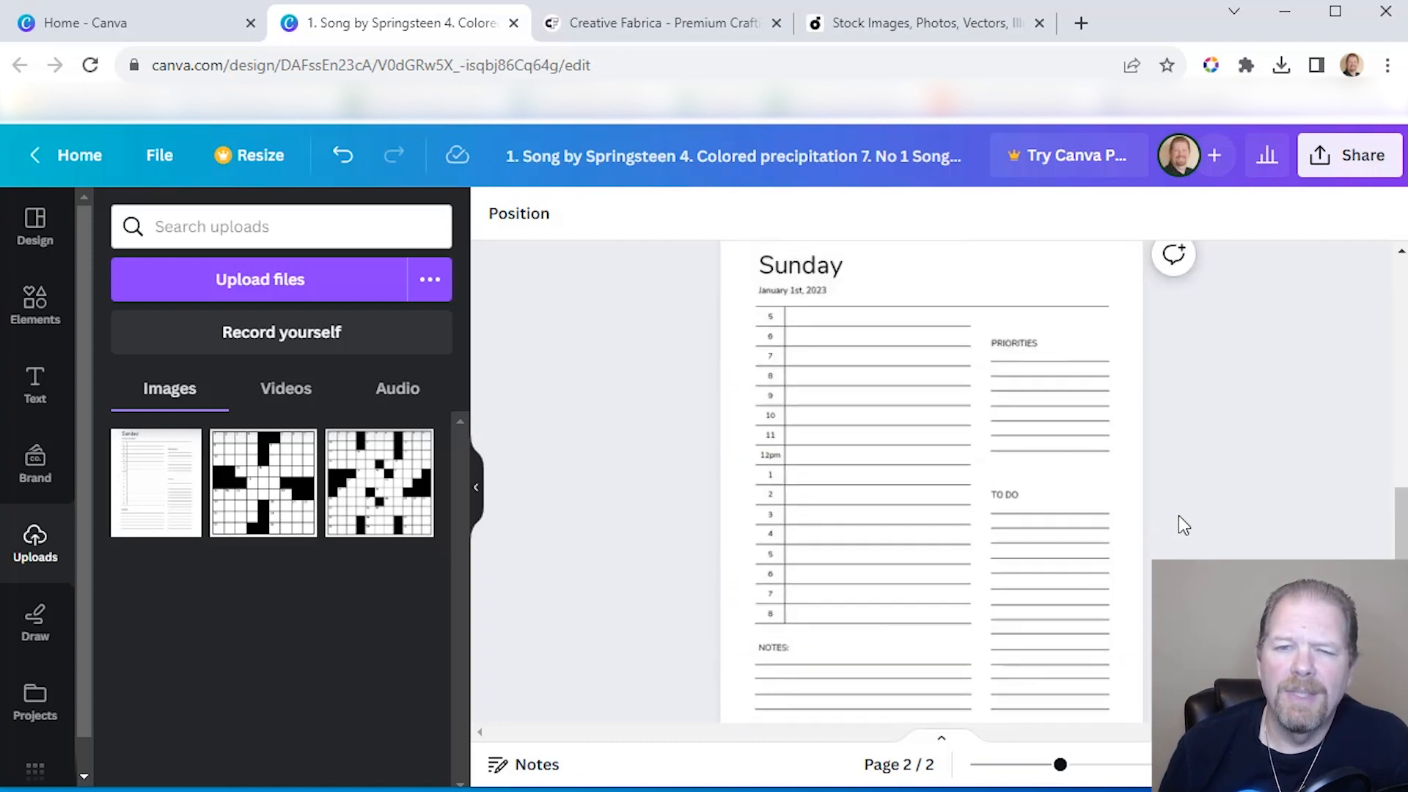
pyautogui.scroll(6, 1179, 517)
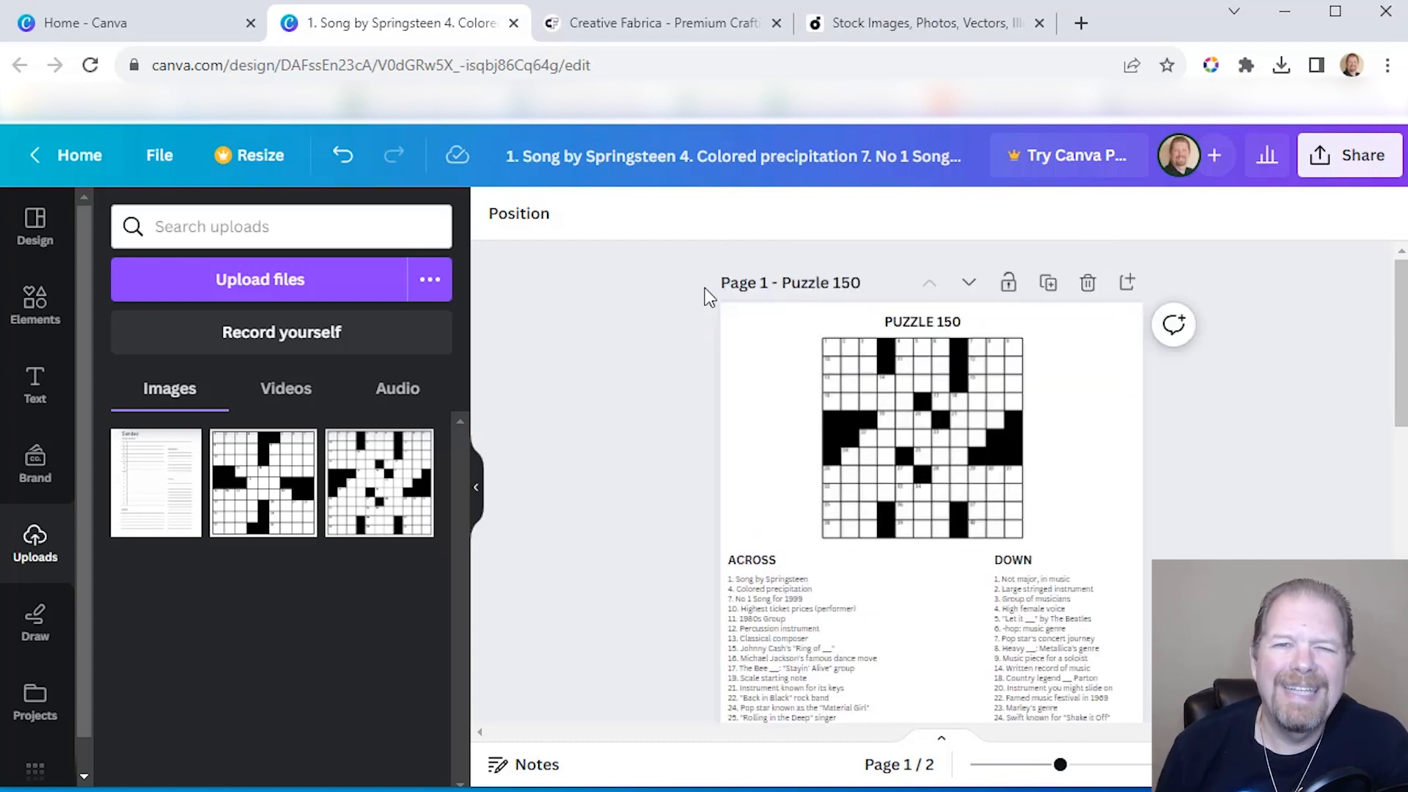
# Switch to Creative Fabrica and search the site for "music images png"
pyautogui.click(657, 25)
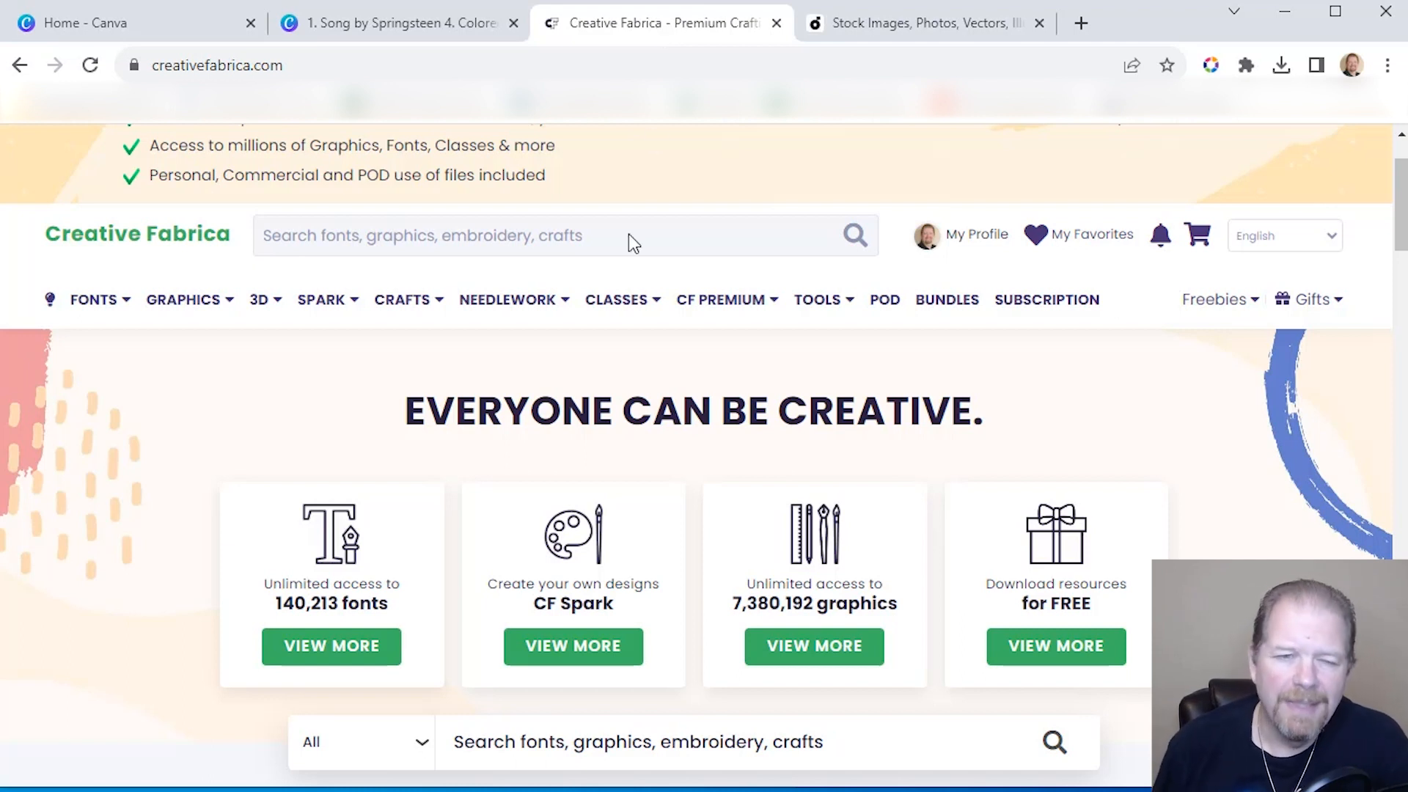
pyautogui.moveTo(625, 288)
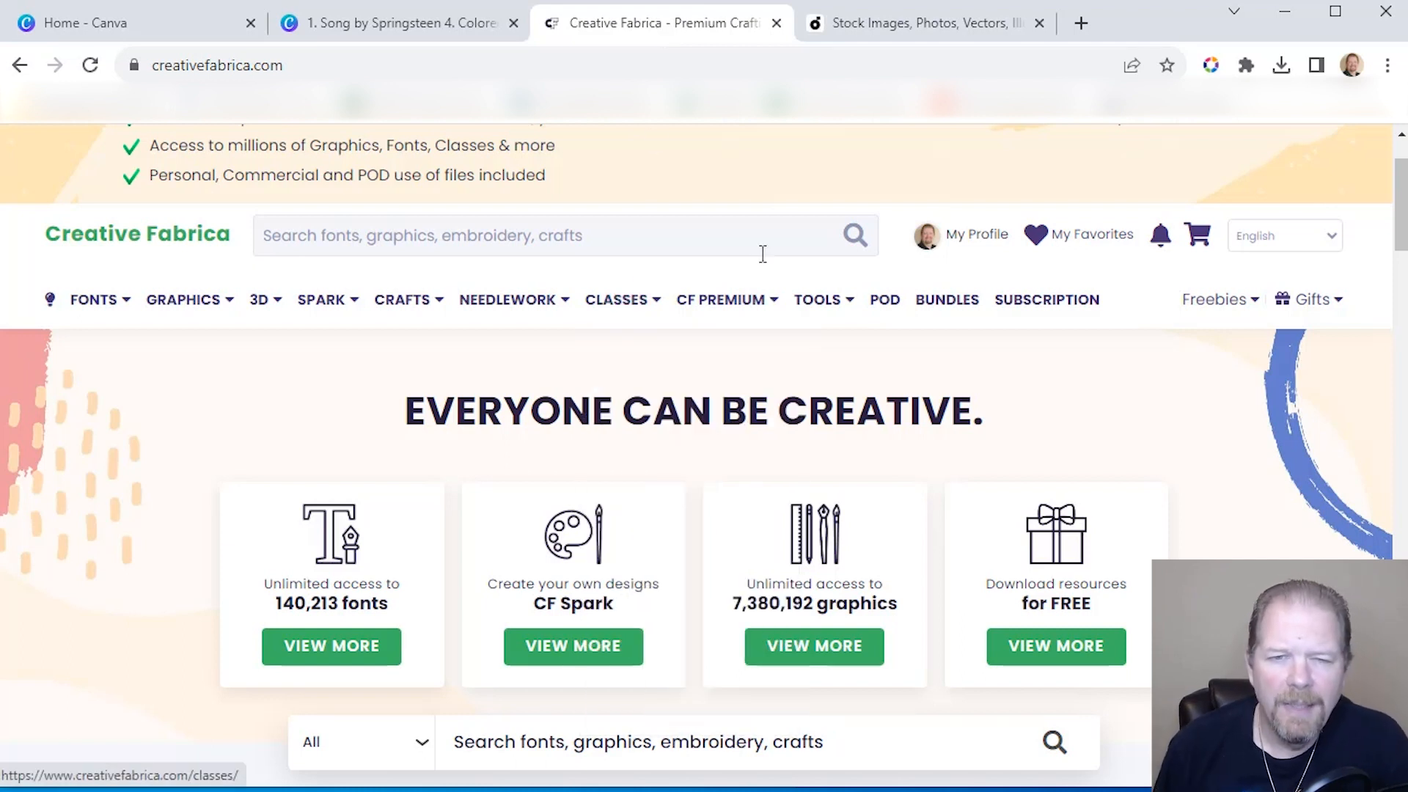
pyautogui.click(386, 241)
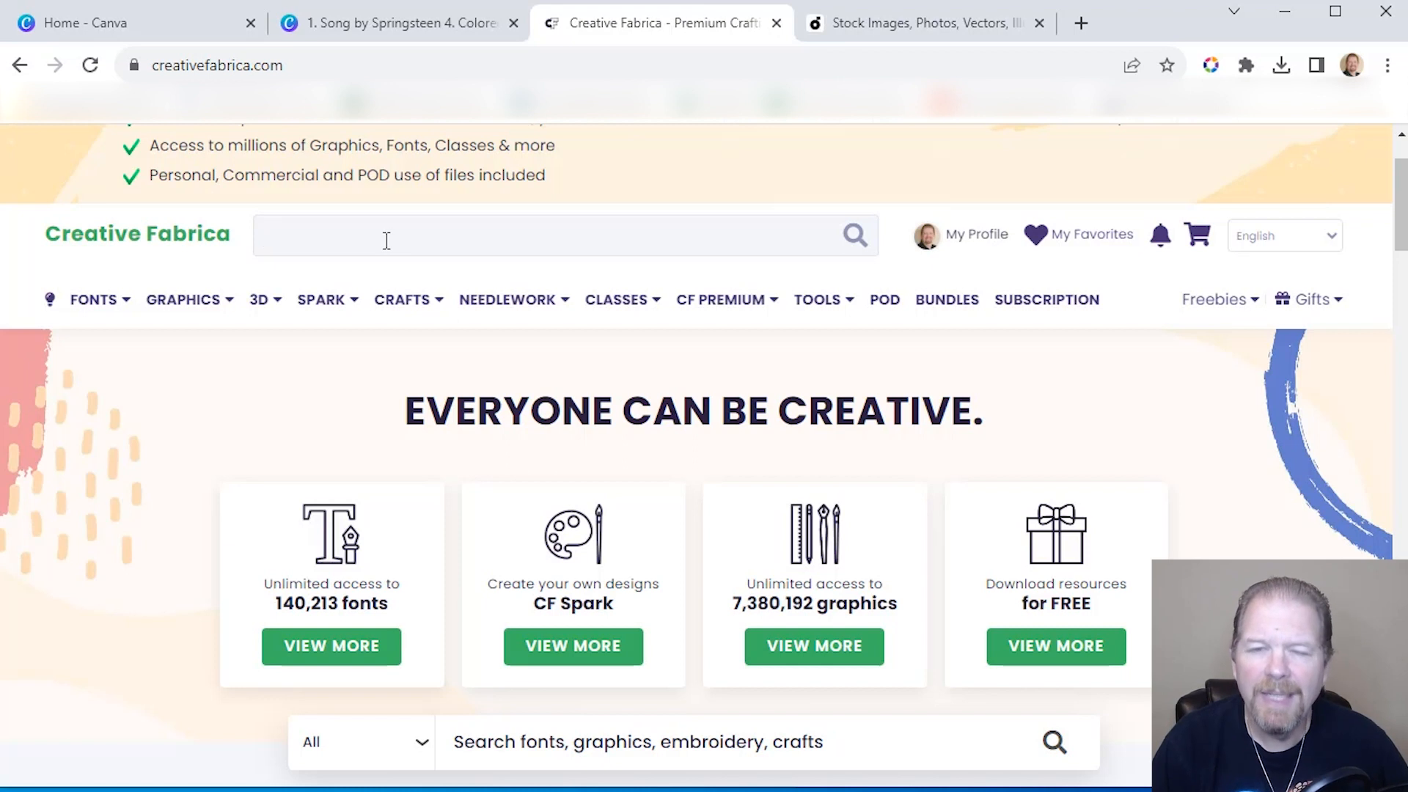
pyautogui.write('music')
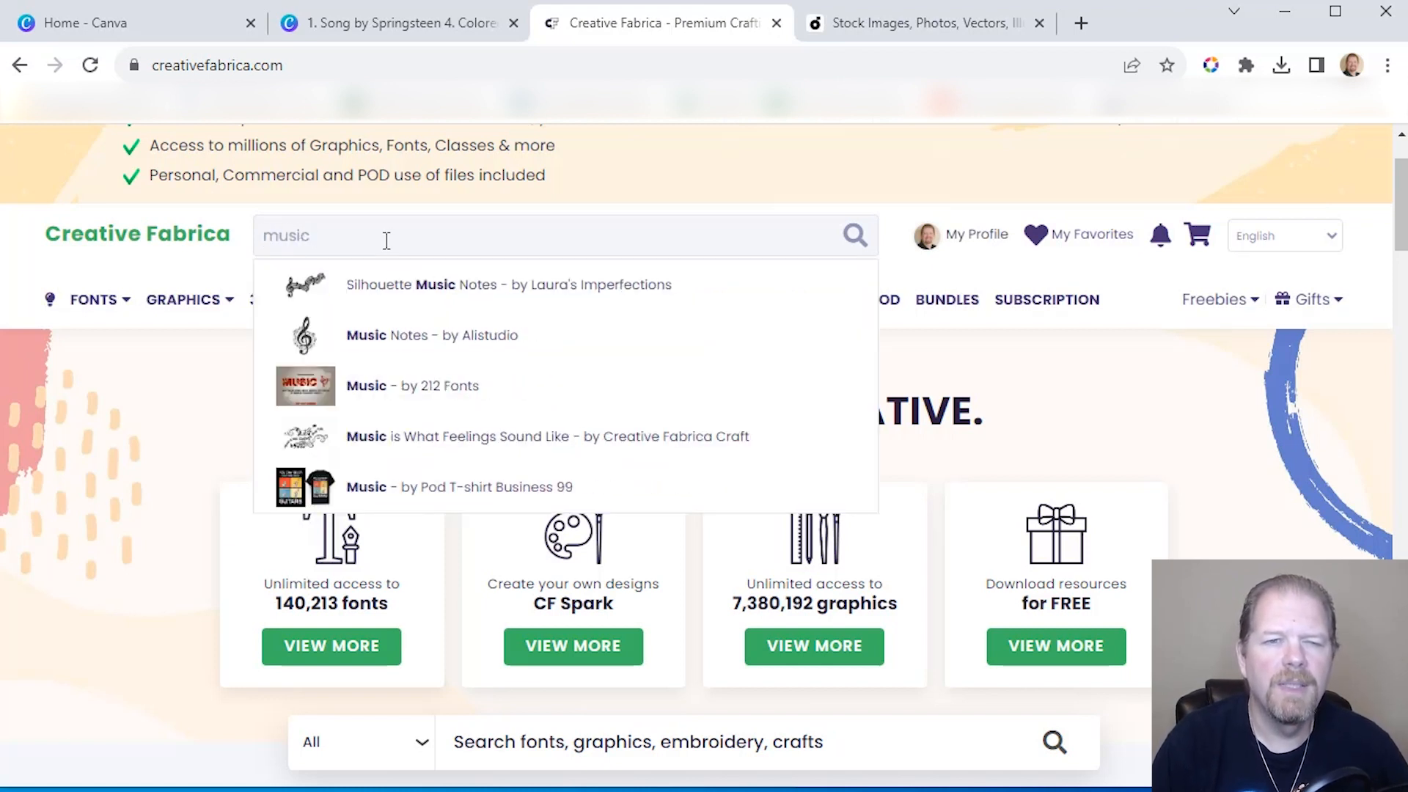
pyautogui.write(' images')
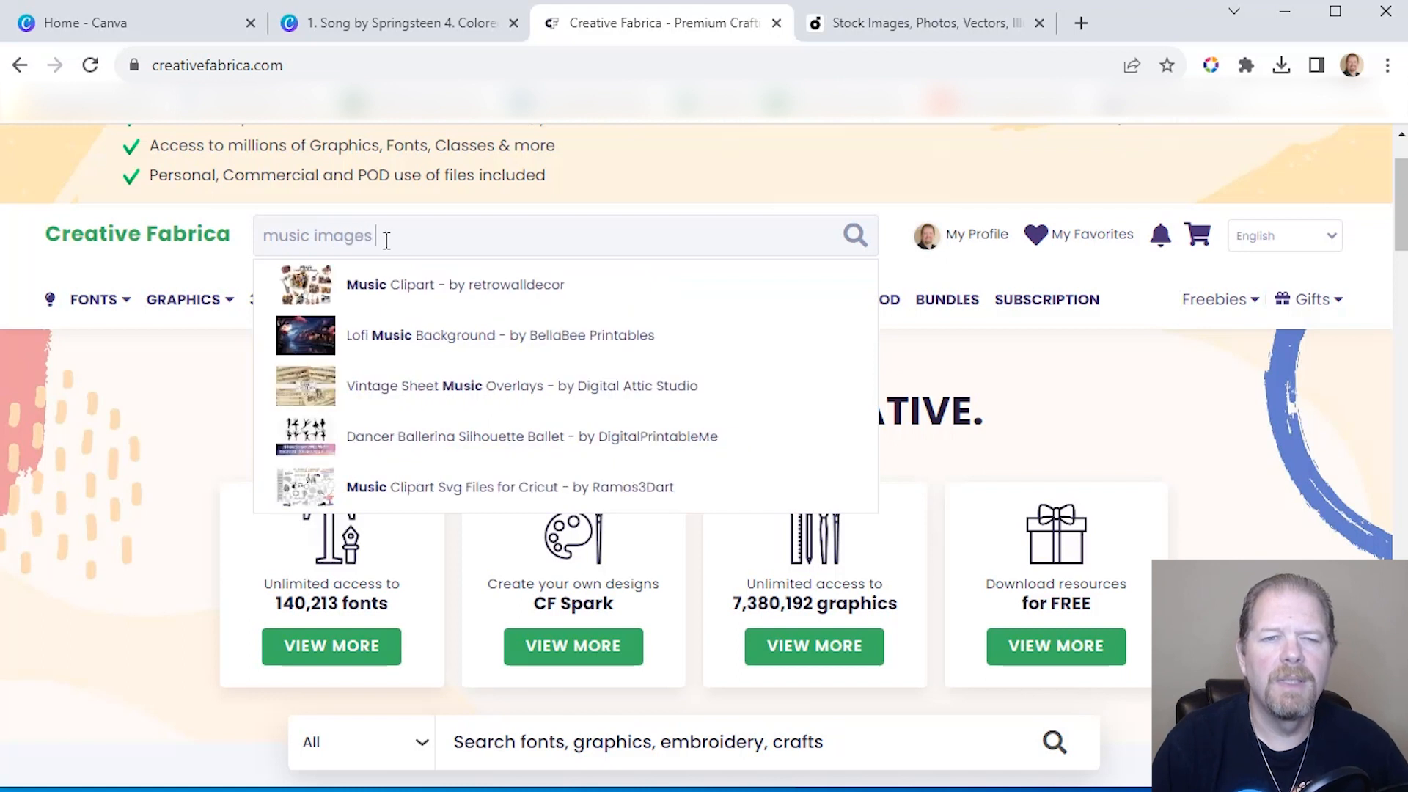
pyautogui.write(' png')
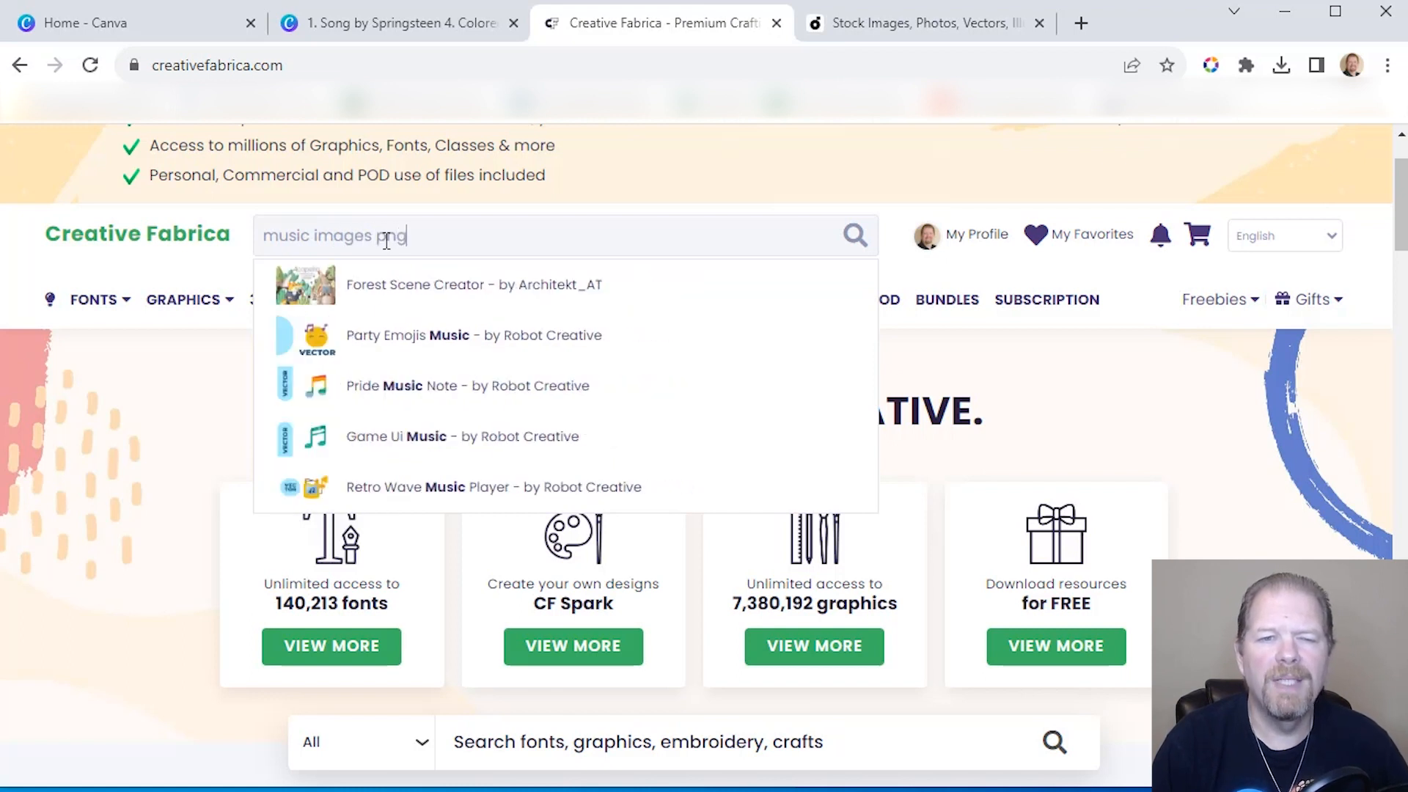
pyautogui.press('Return')
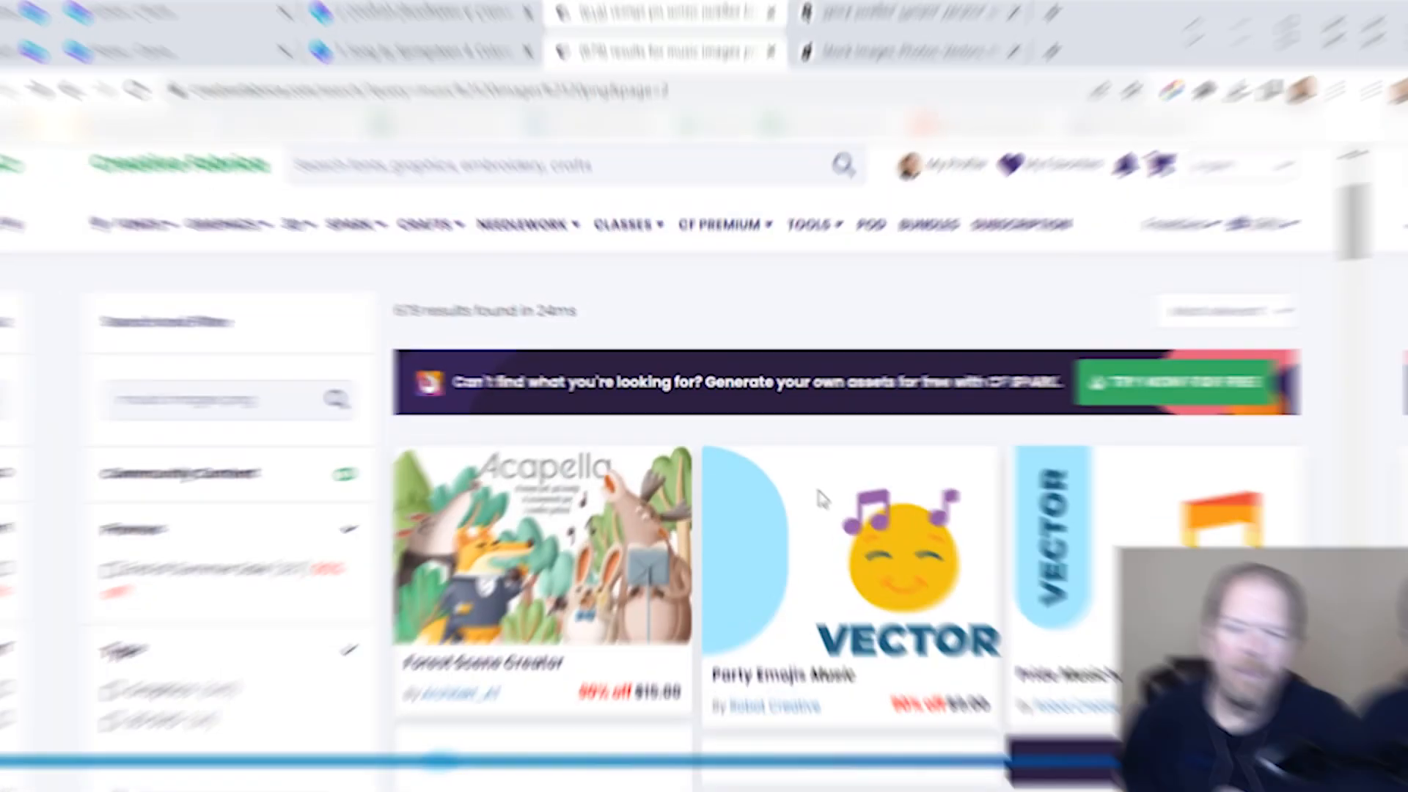
# Browse the search results for music note, instrument and silhouette graphics suited to the puzzle book
pyautogui.scroll(-2, 829, 504)
pyautogui.scroll(-4, 829, 504)
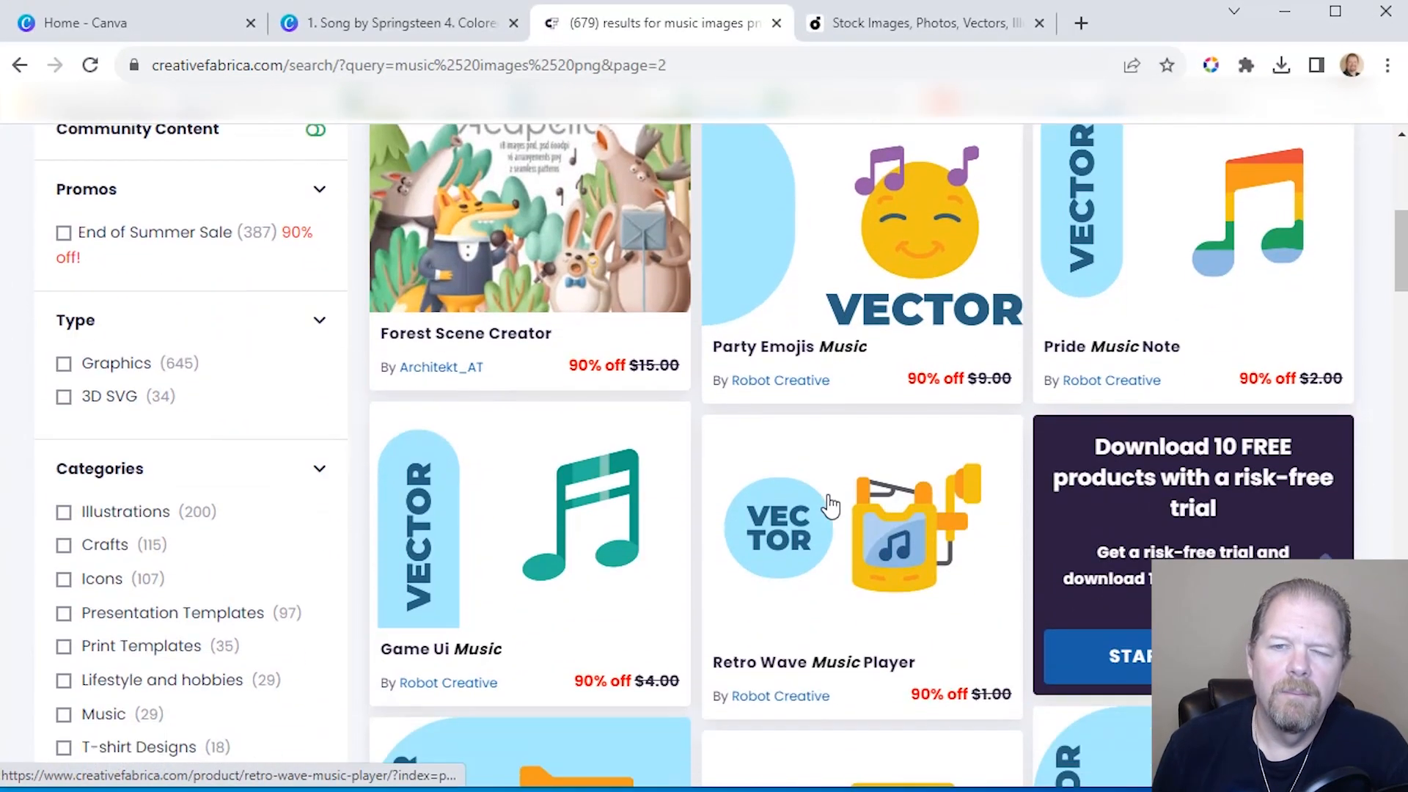
pyautogui.scroll(2, 830, 503)
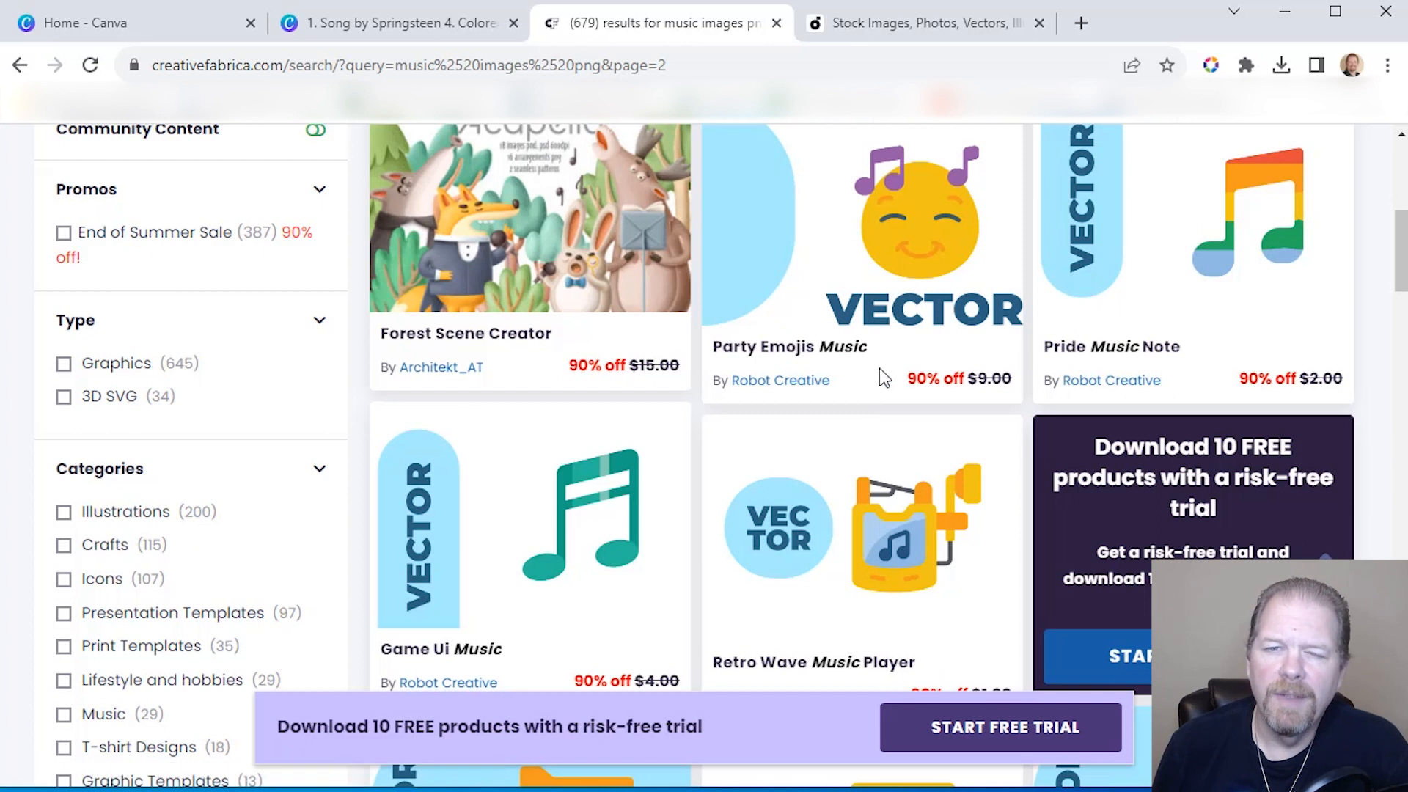
pyautogui.scroll(2, 750, 407)
pyautogui.scroll(-2, 748, 415)
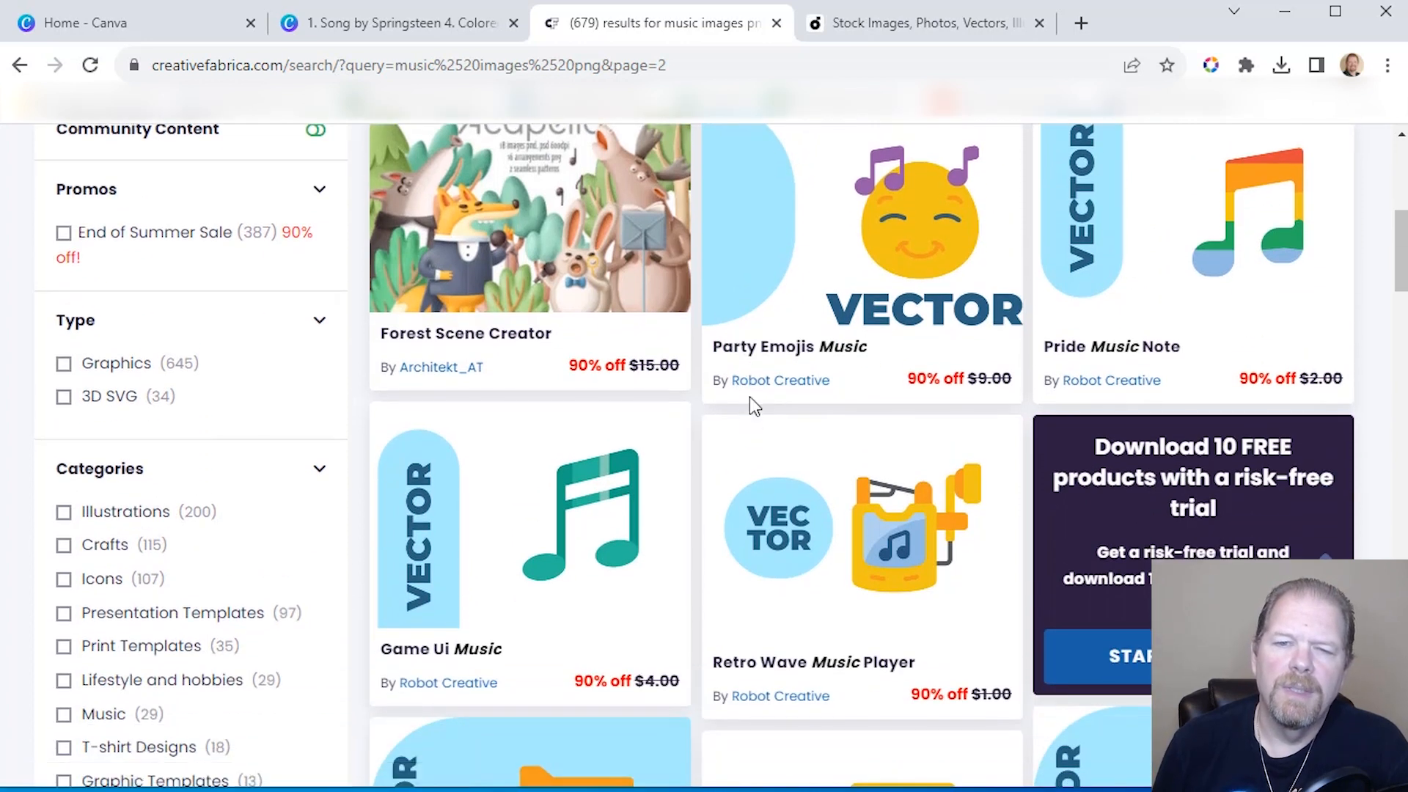
pyautogui.scroll(-2, 748, 411)
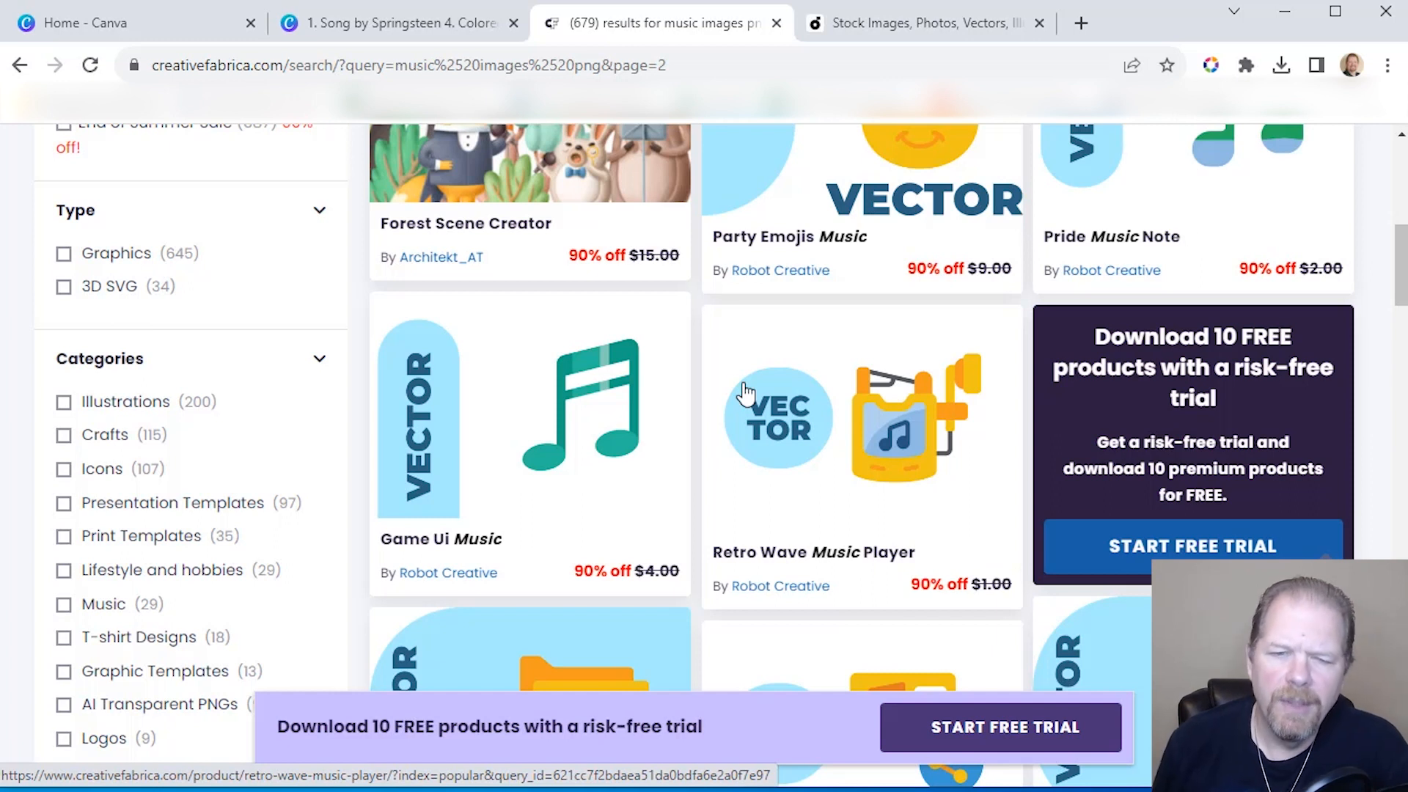
pyautogui.scroll(-20, 714, 388)
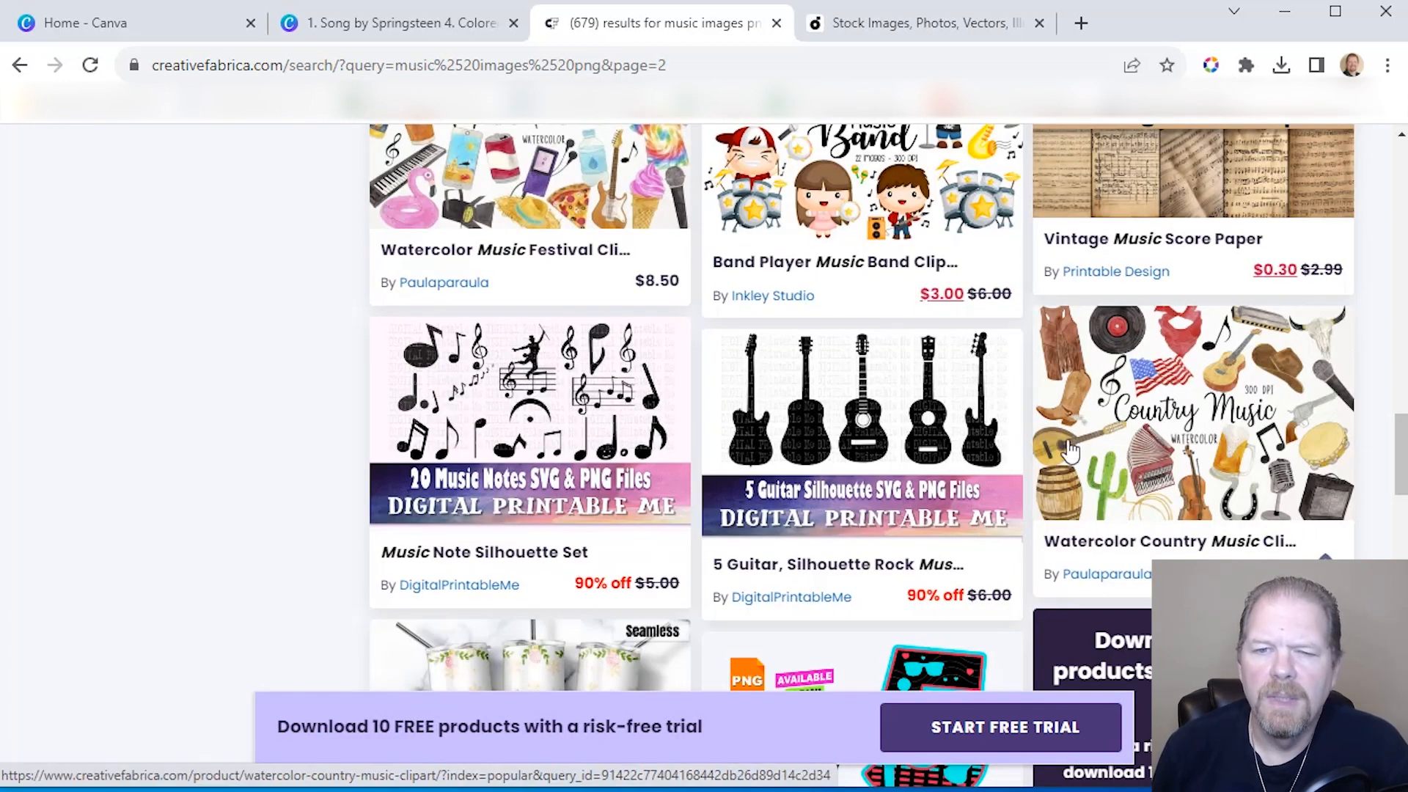
pyautogui.scroll(-1, 1173, 461)
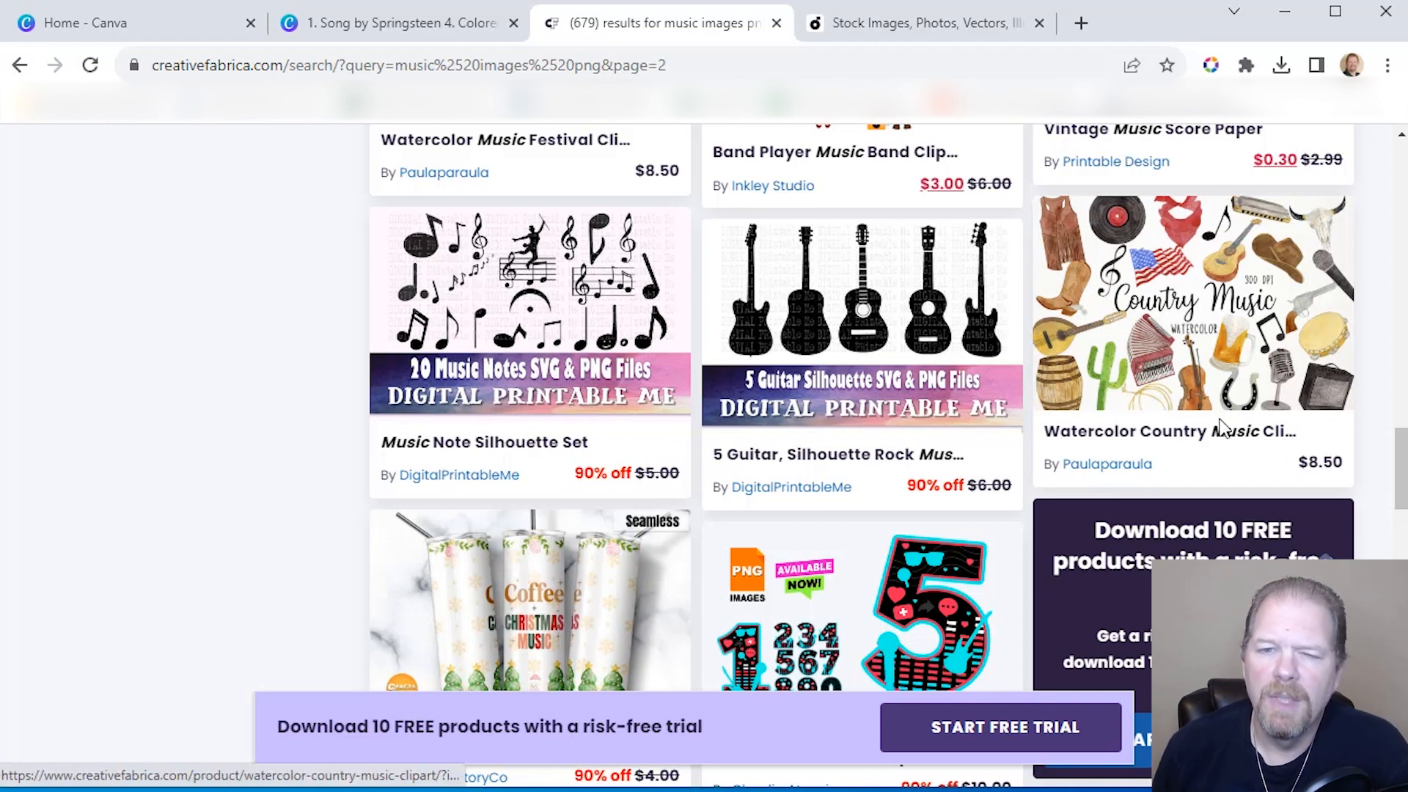
pyautogui.scroll(-4, 1191, 424)
pyautogui.scroll(-3, 1228, 429)
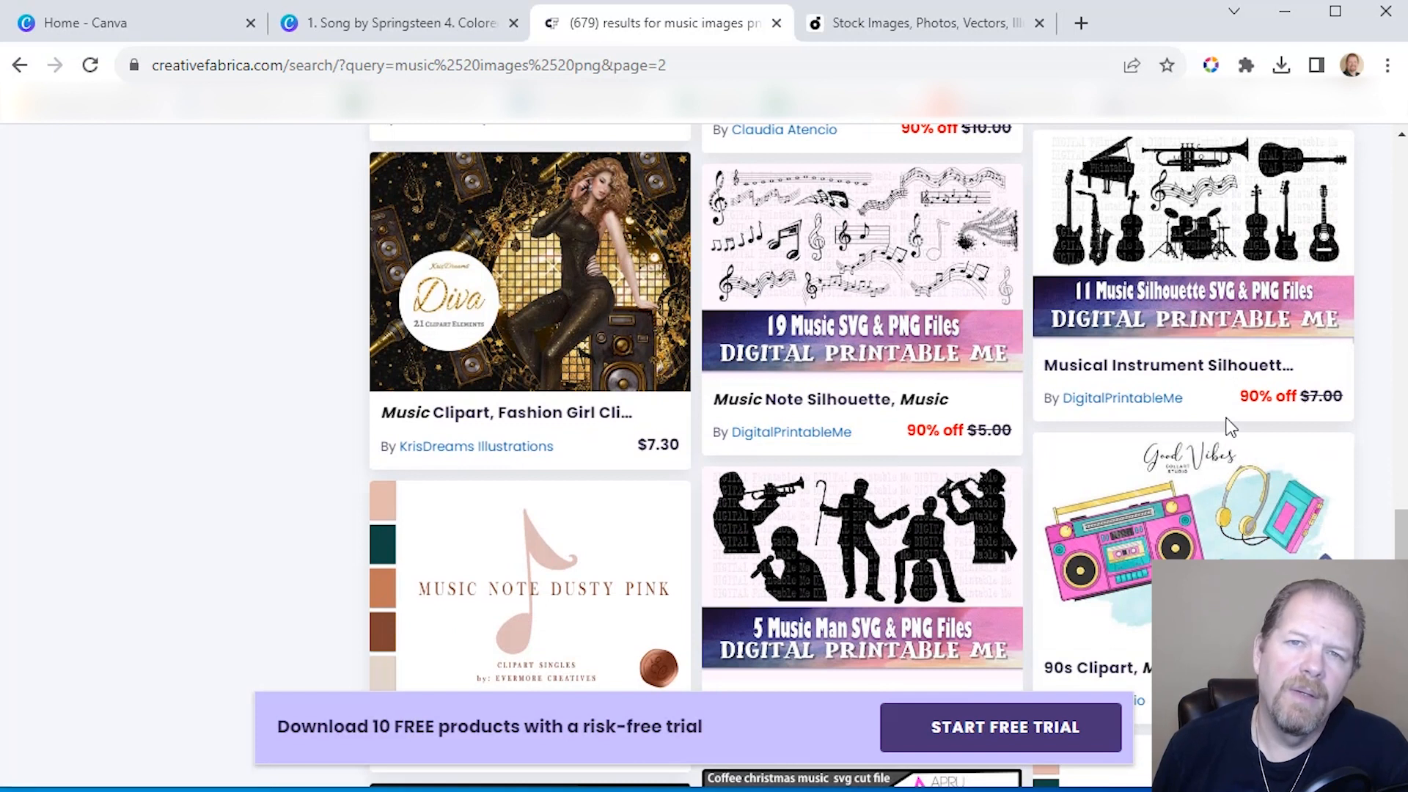
pyautogui.scroll(-9, 1220, 427)
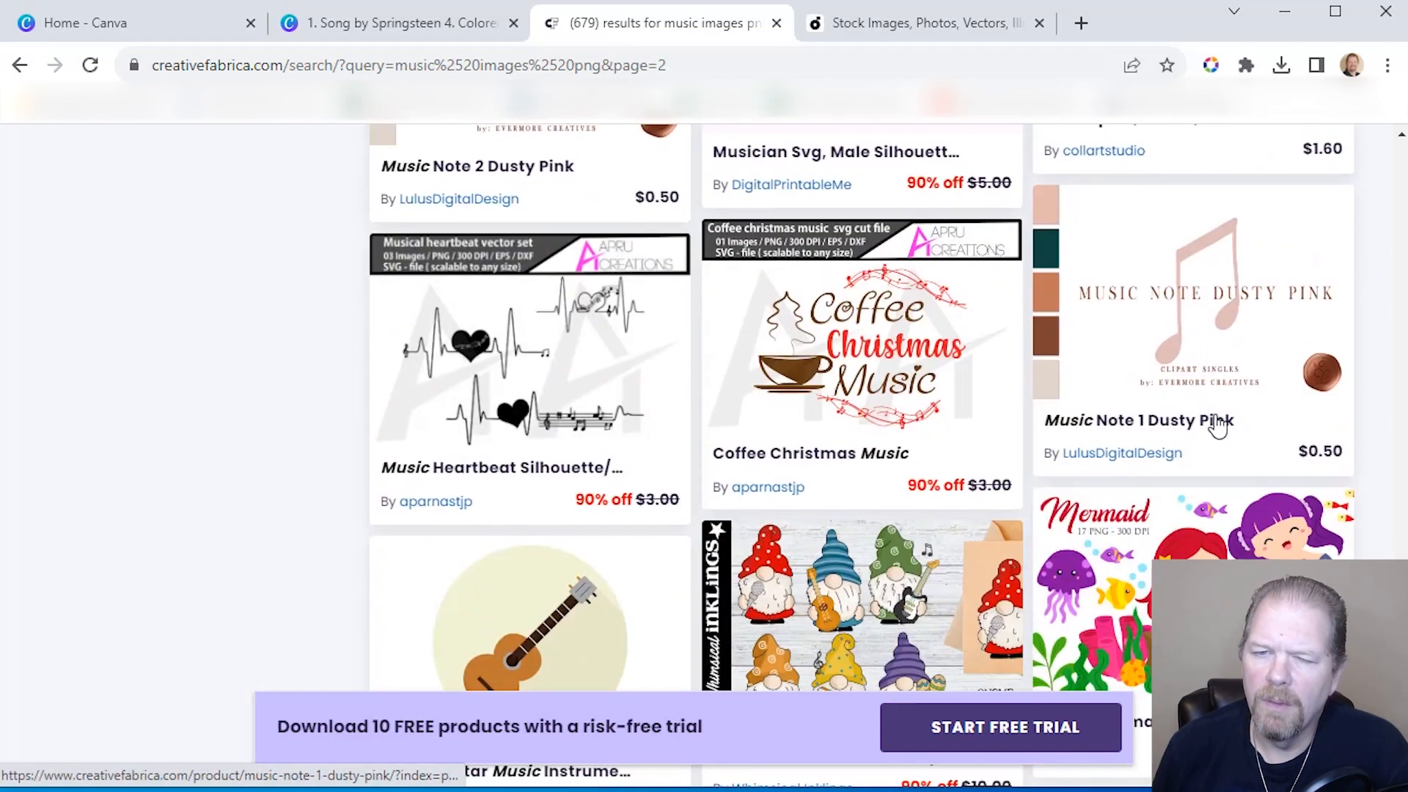
pyautogui.scroll(-4, 1217, 425)
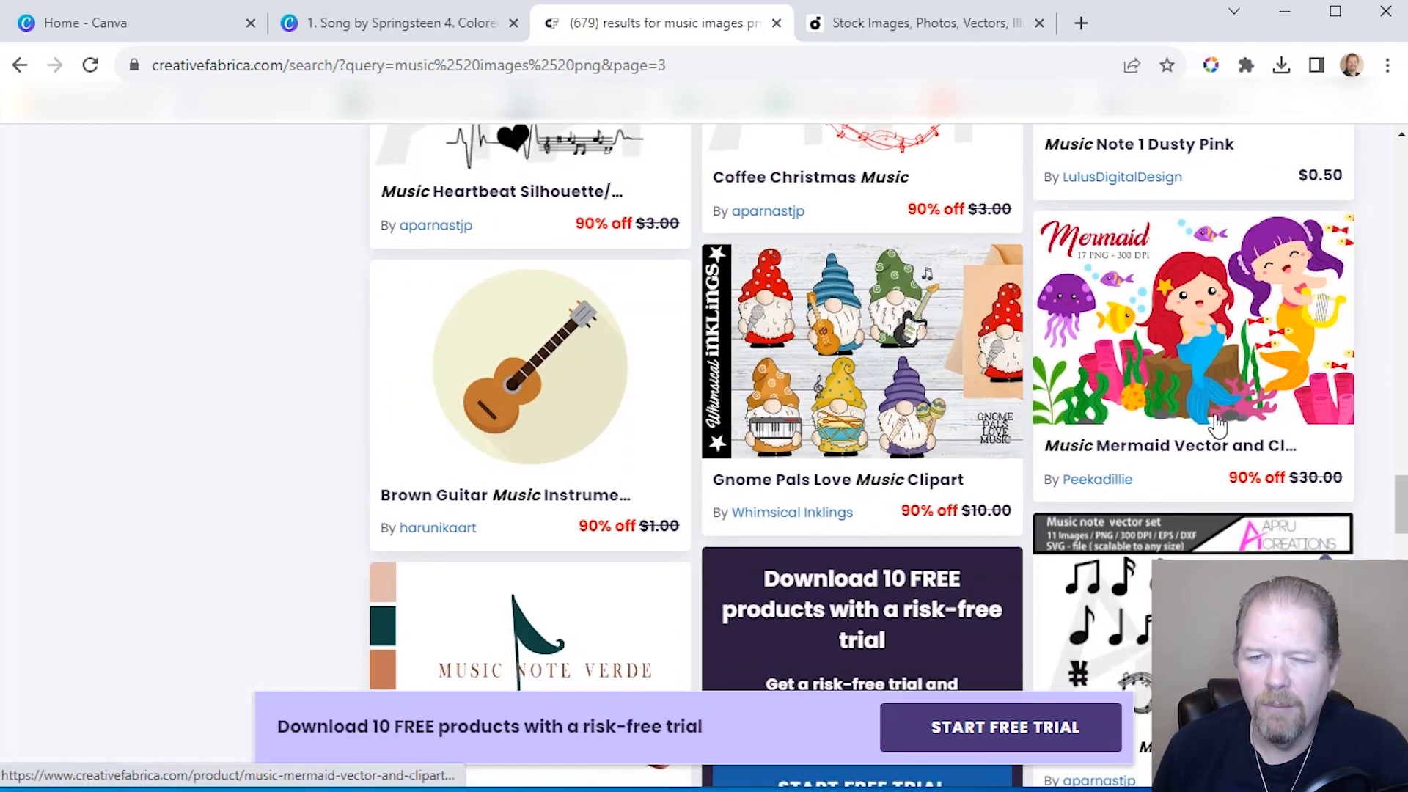
pyautogui.scroll(-7, 1217, 425)
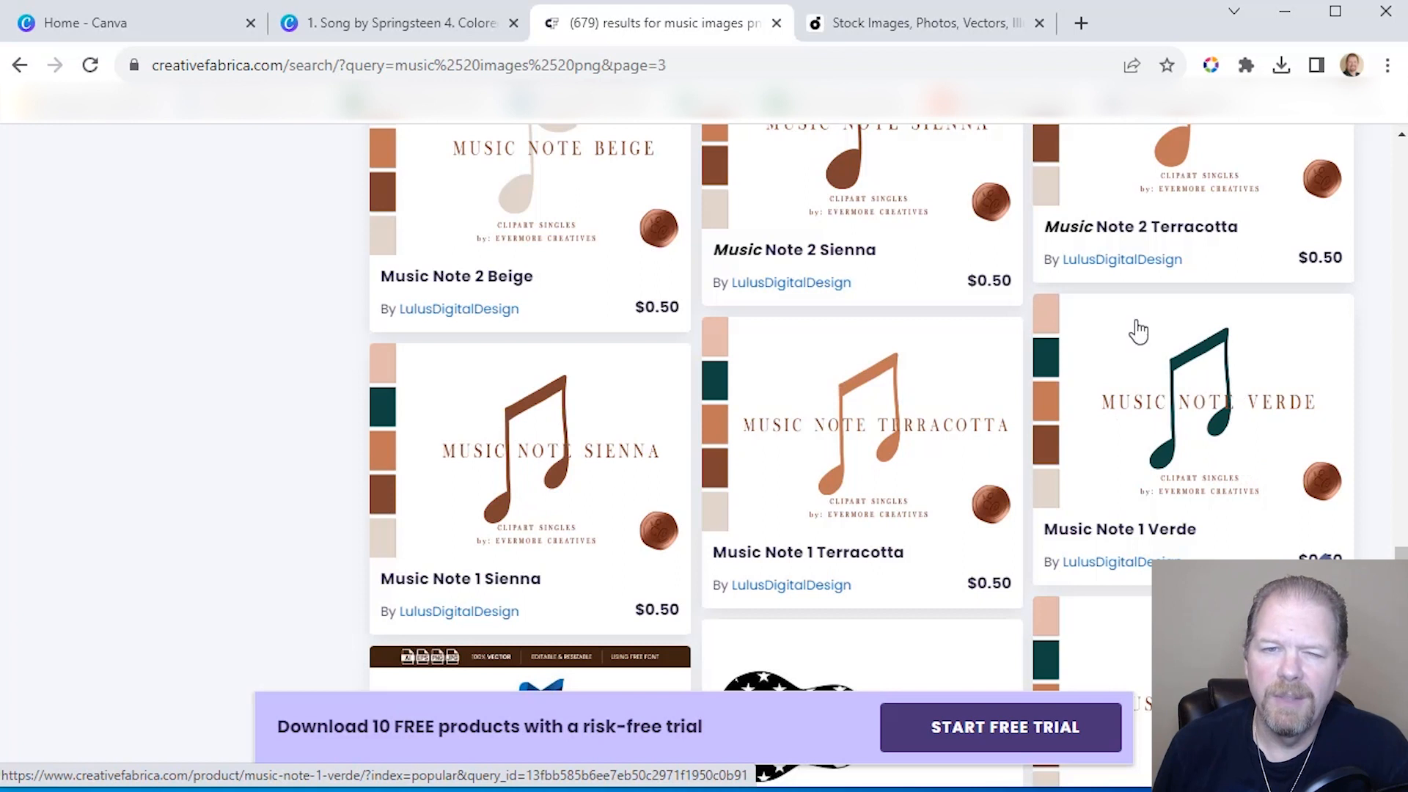
pyautogui.scroll(-4, 891, 513)
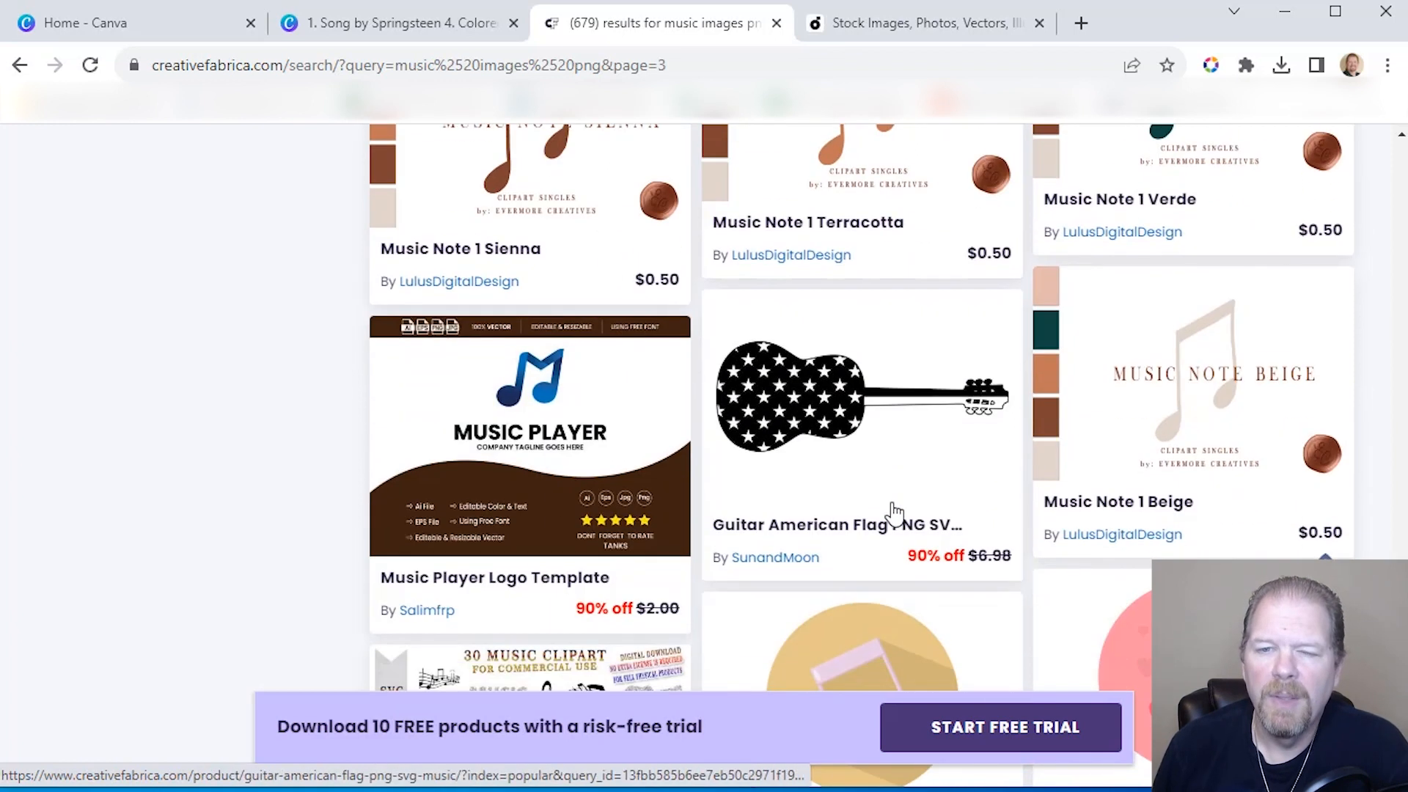
pyautogui.scroll(-1, 893, 513)
pyautogui.scroll(-1, 733, 363)
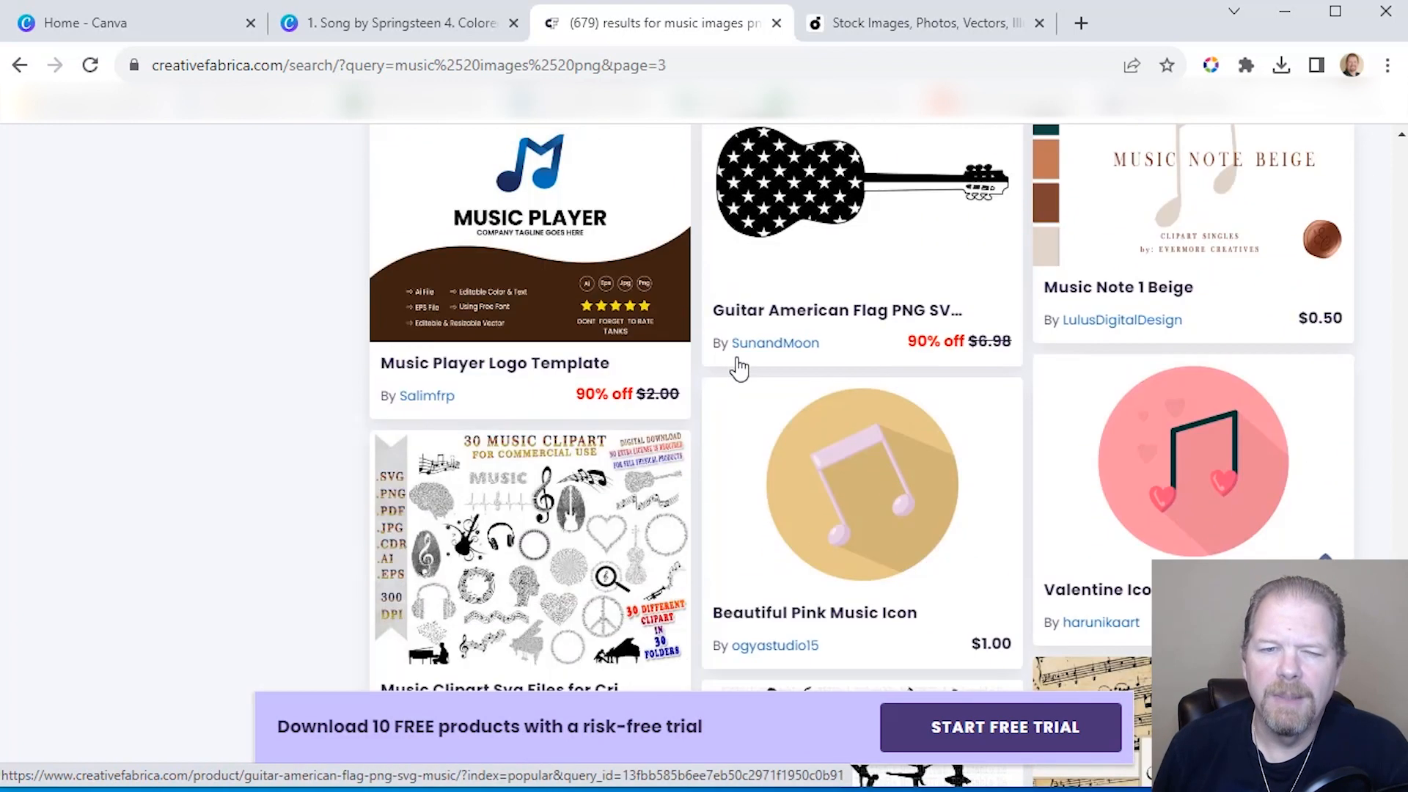
pyautogui.scroll(-1, 737, 367)
pyautogui.scroll(-1, 522, 367)
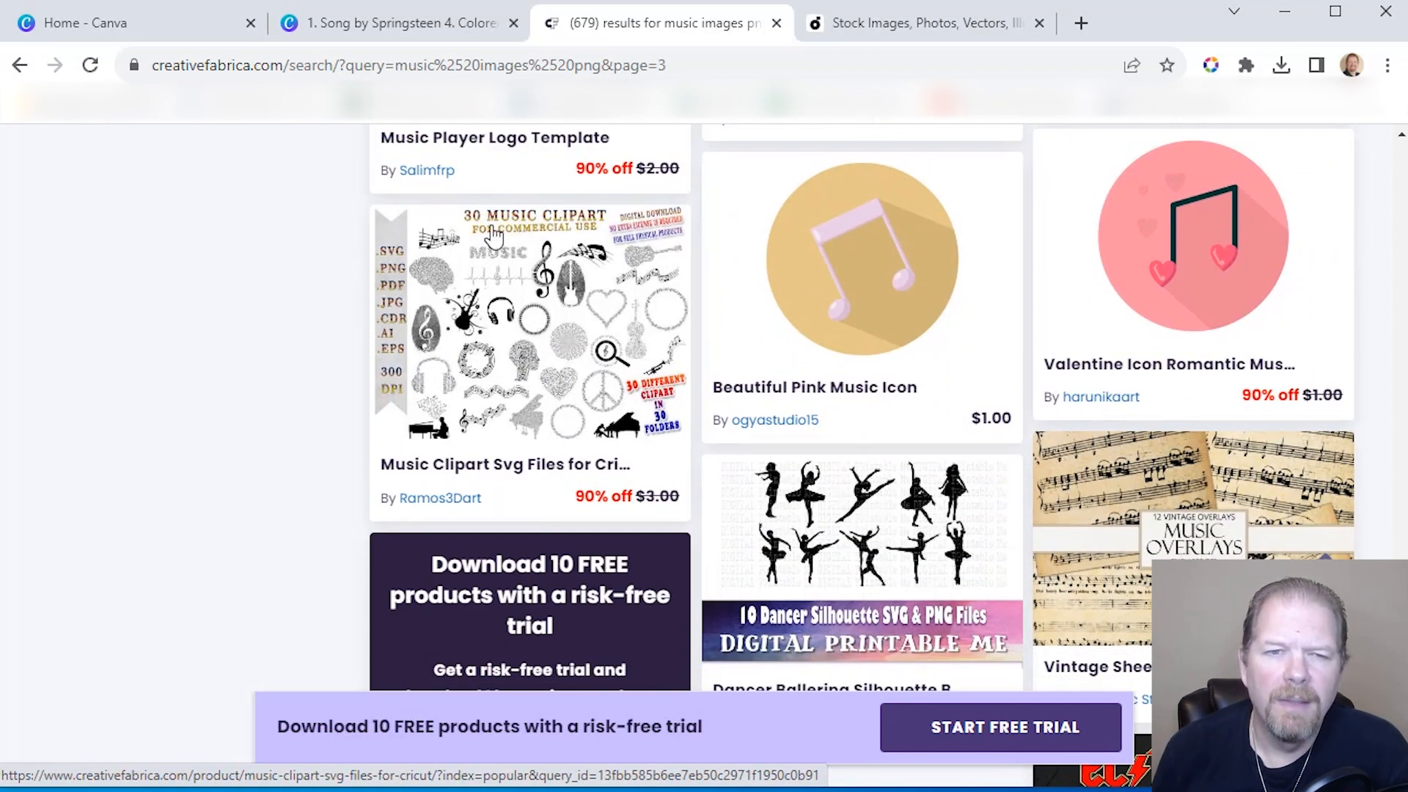
pyautogui.scroll(-10, 534, 389)
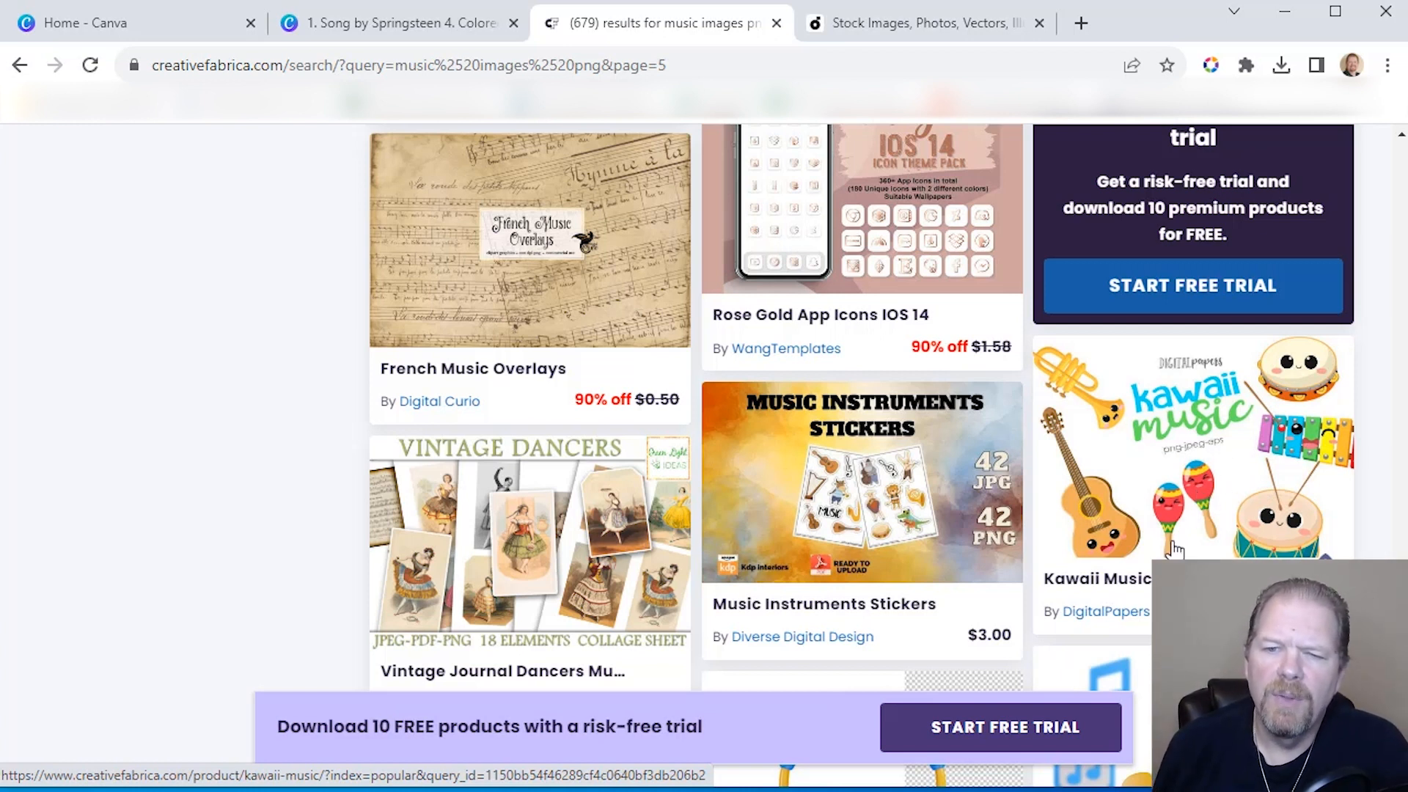
pyautogui.scroll(-1, 1188, 511)
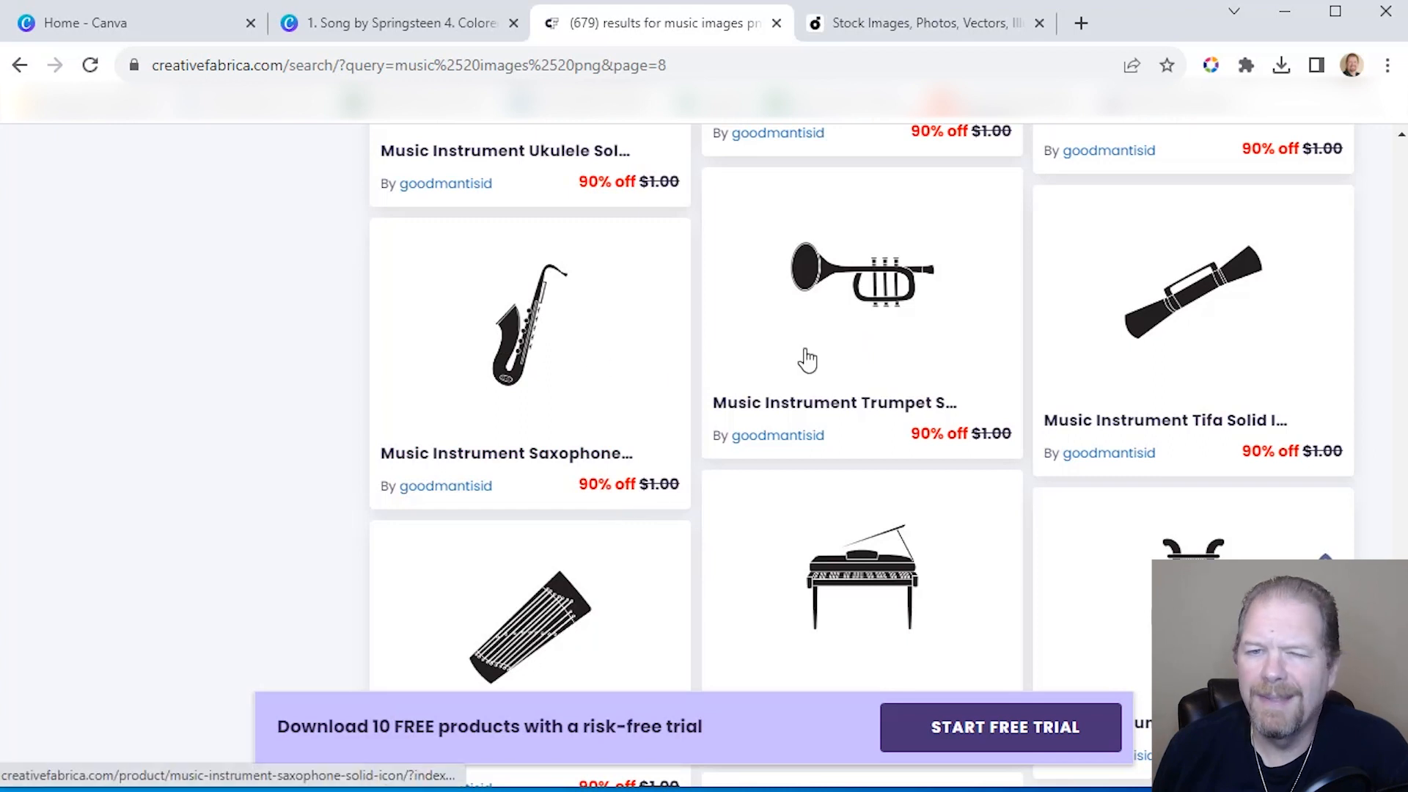
pyautogui.scroll(-5, 1203, 425)
pyautogui.scroll(-8, 1214, 426)
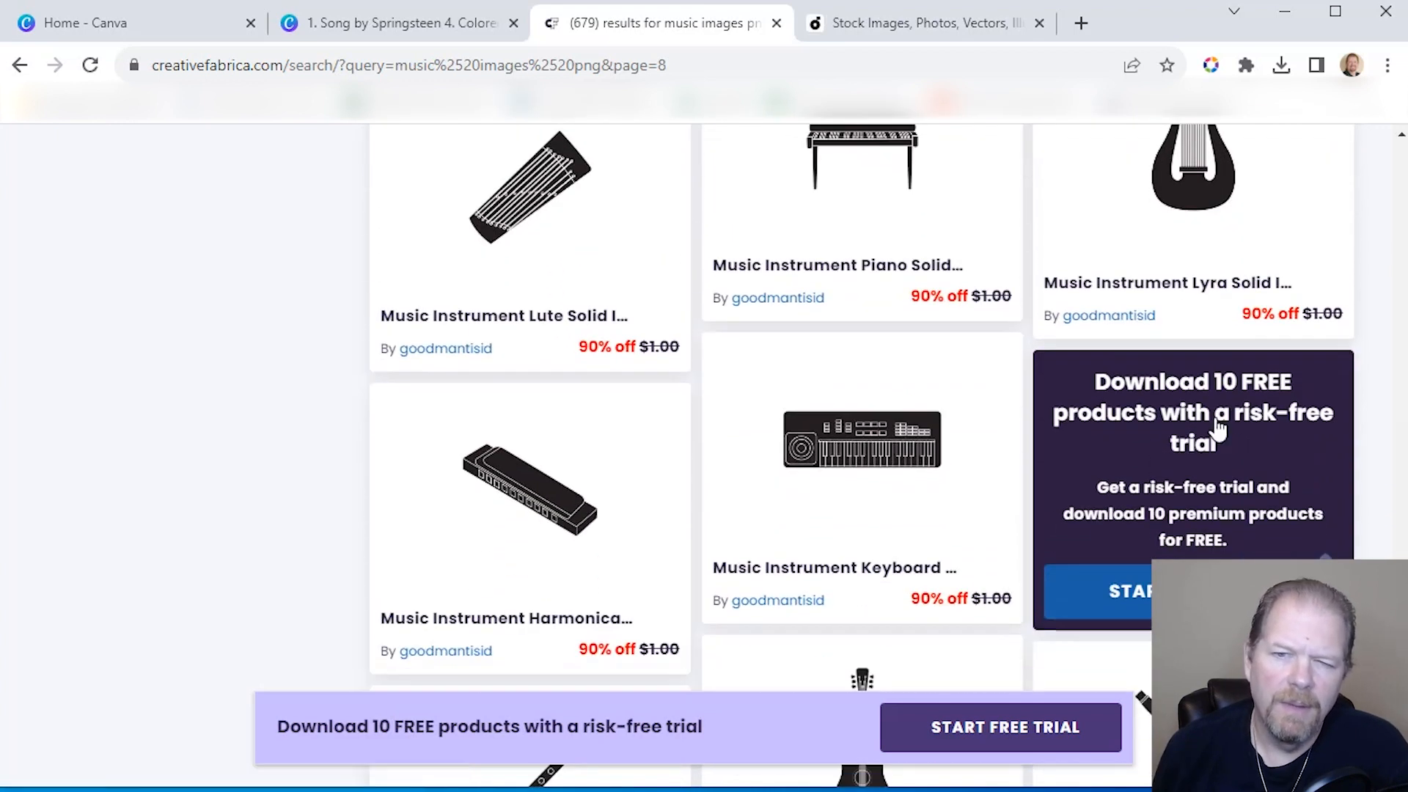
pyautogui.scroll(-6, 1209, 424)
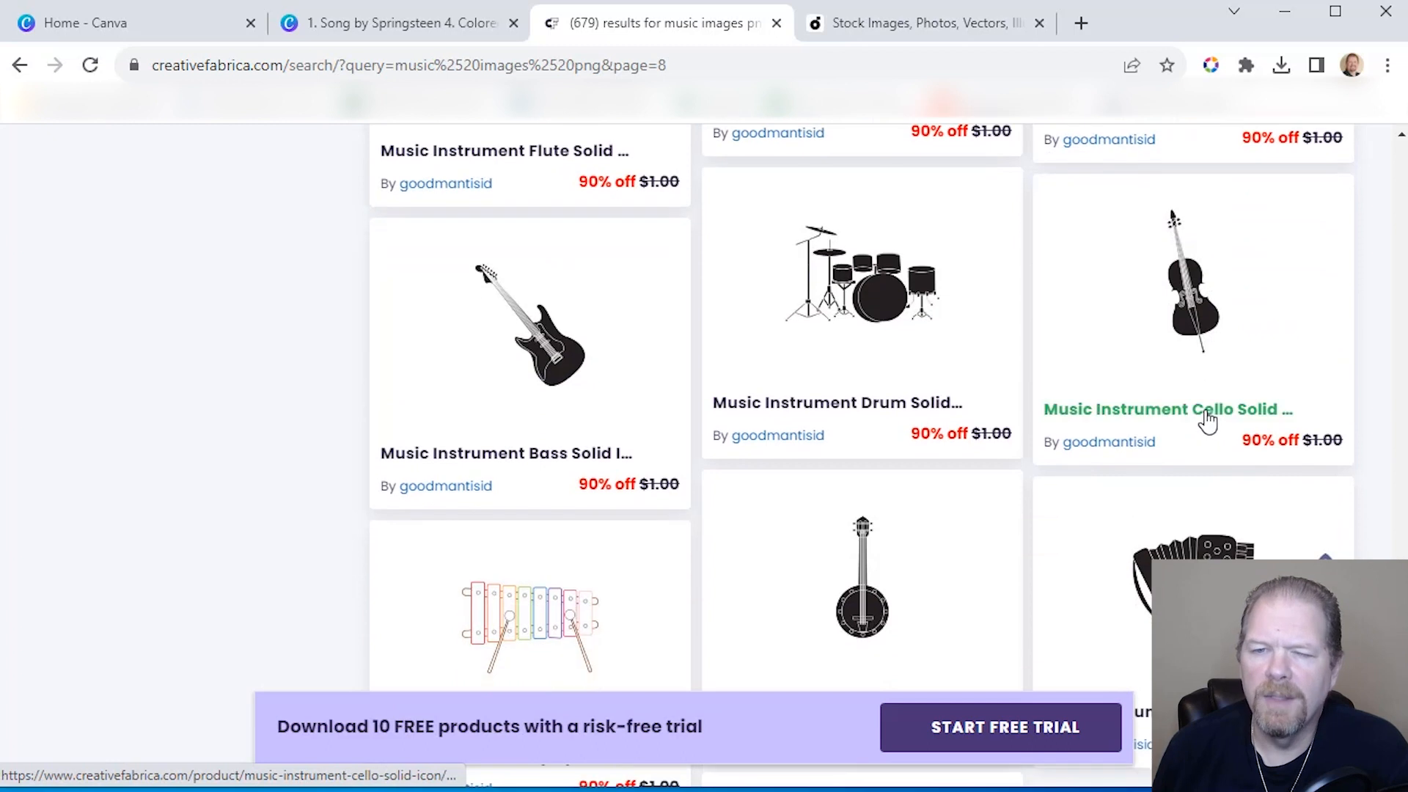
pyautogui.scroll(-5, 1202, 420)
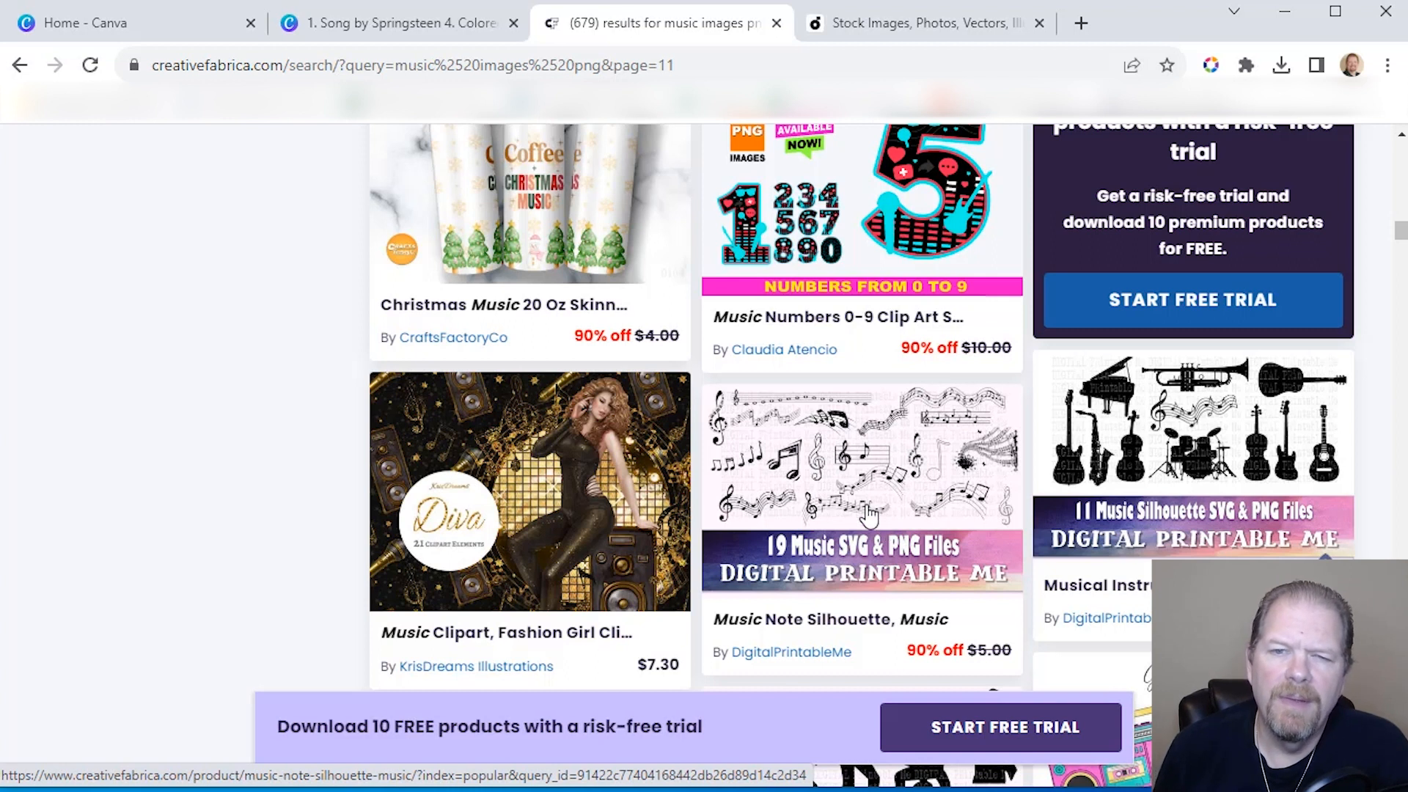
# Examine the Music Note Silhouette, Music graphic among the results and on its product page
pyautogui.scroll(-2, 867, 522)
pyautogui.scroll(-2, 867, 522)
pyautogui.scroll(2, 866, 505)
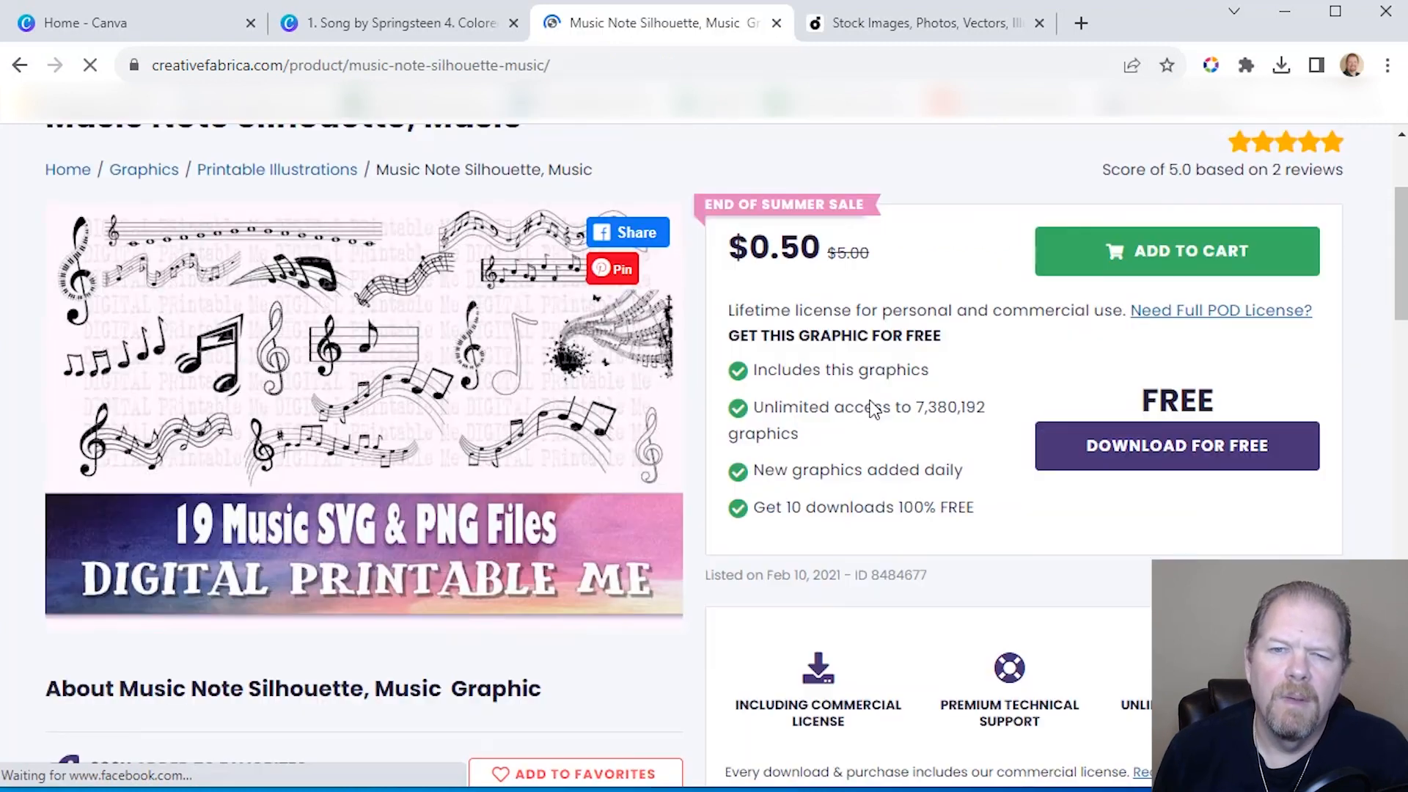
pyautogui.scroll(-1, 871, 408)
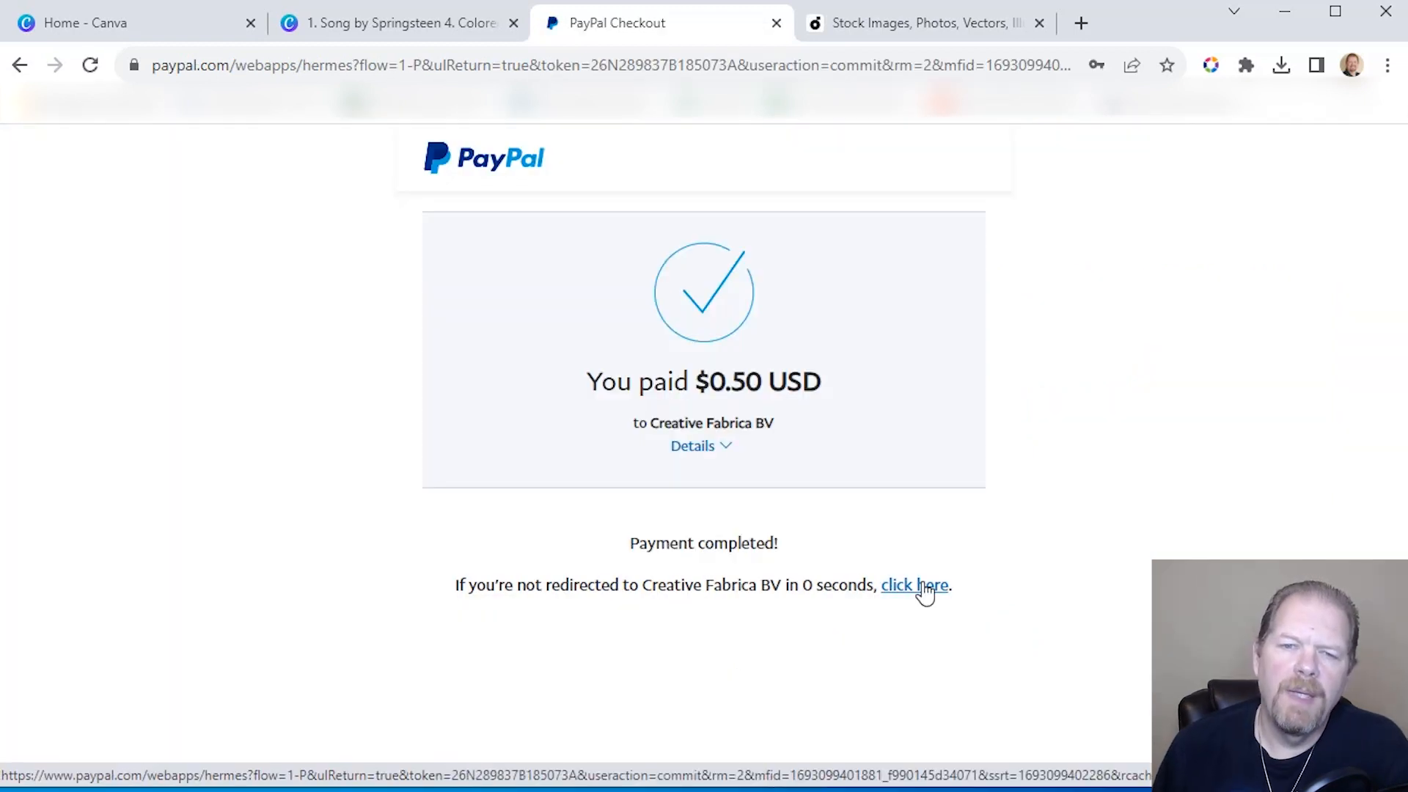
# Return to Creative Fabrica after the PayPal payment and download the purchased Music Note Silhouette, Music graphic from the account's downloads
pyautogui.click(926, 586)
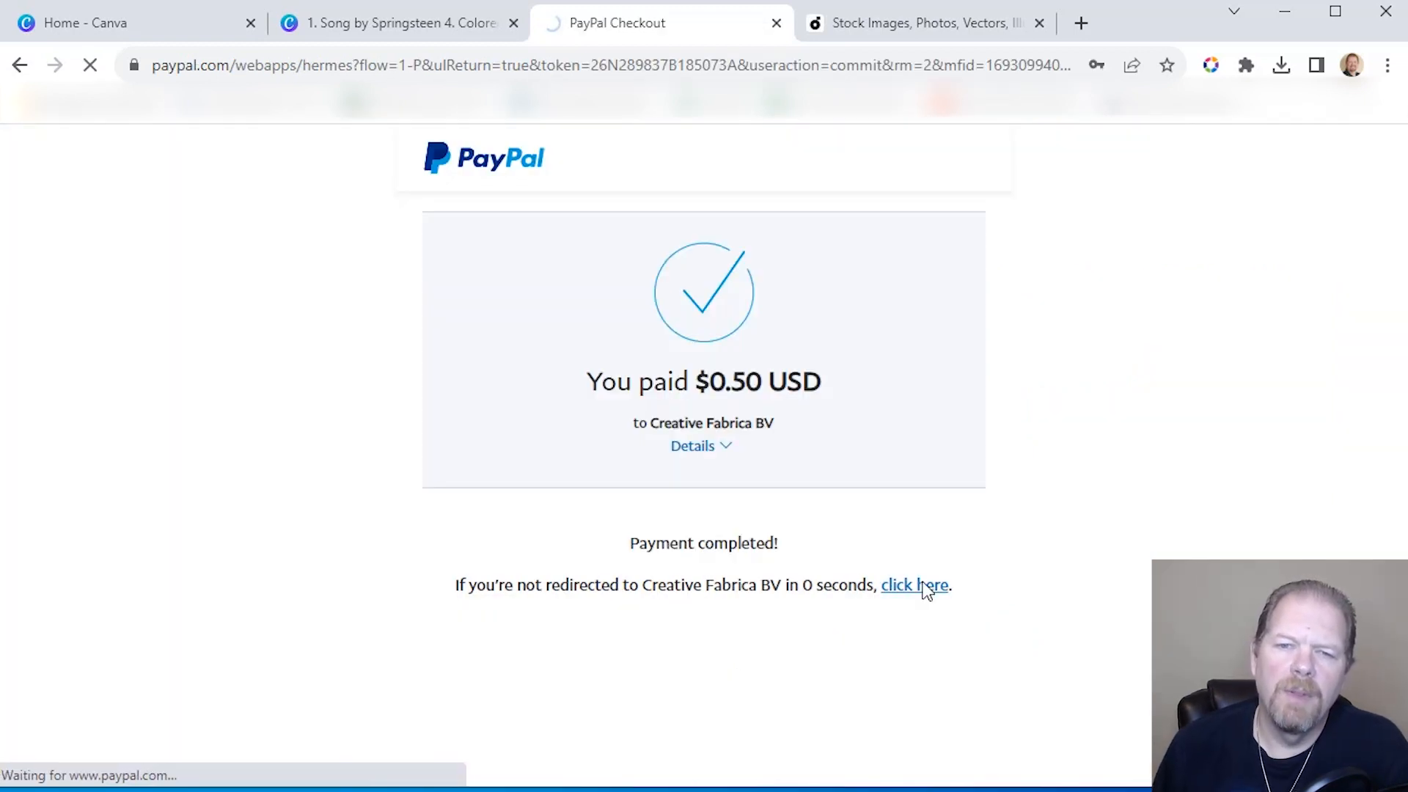
pyautogui.moveTo(965, 357)
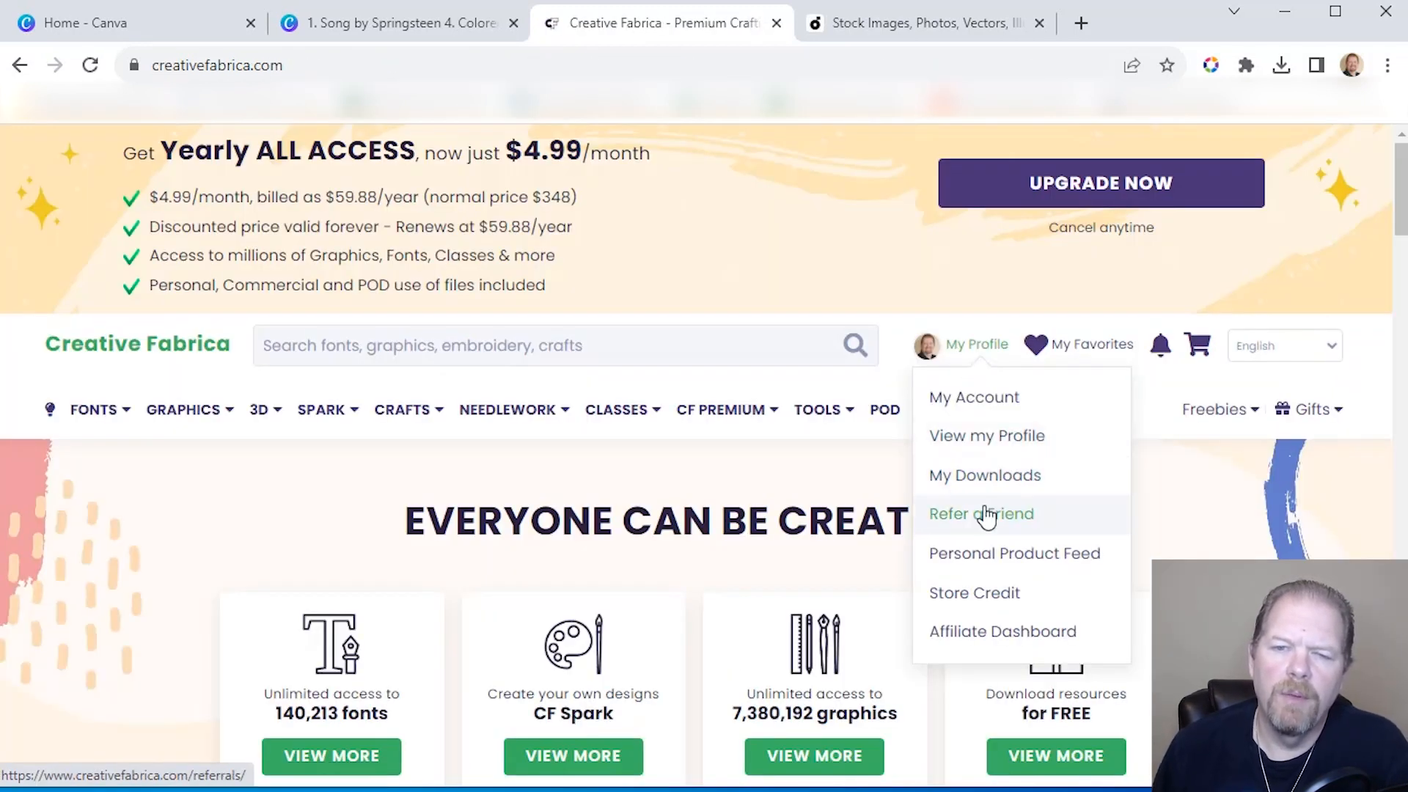
pyautogui.click(950, 475)
pyautogui.click(930, 571)
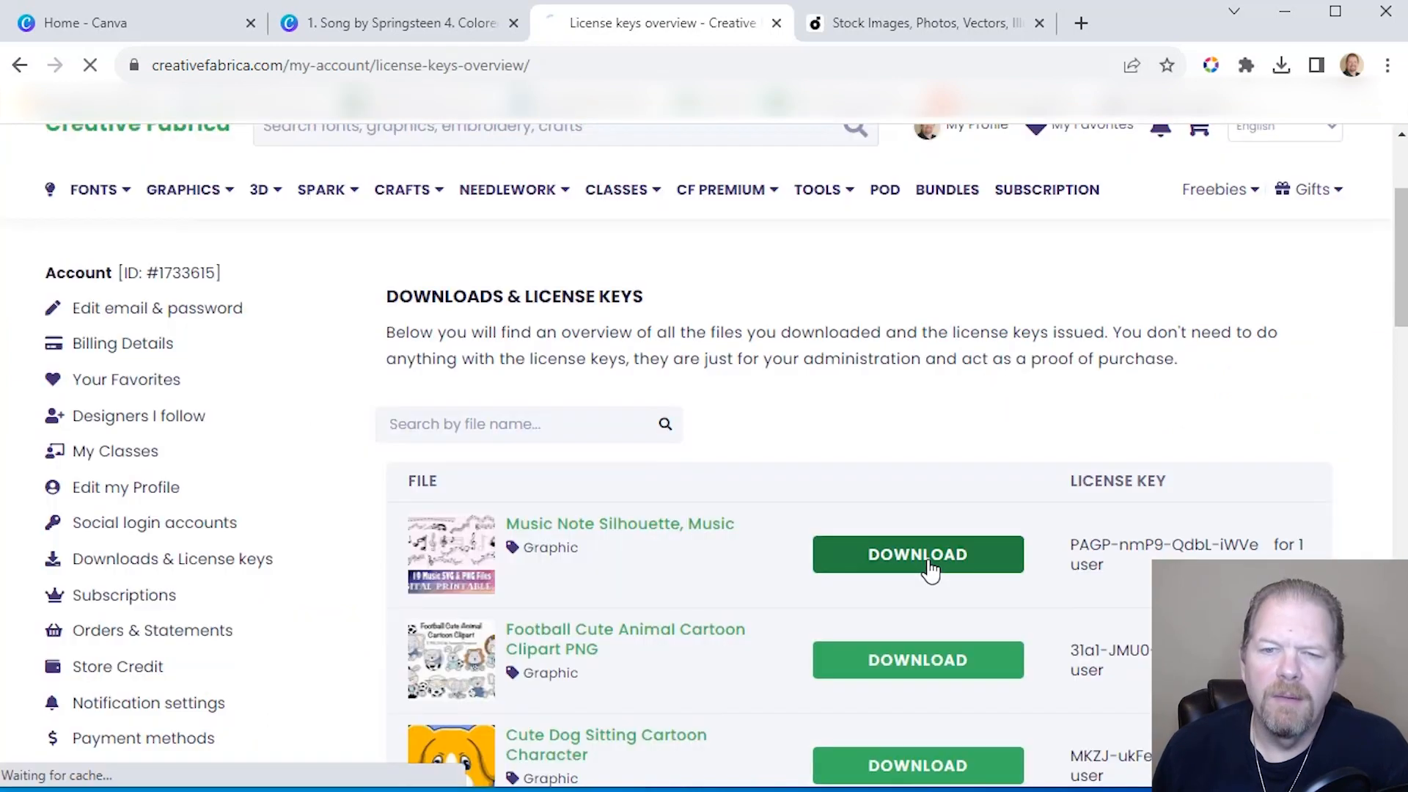
# Switch to Depositphotos, check the active image plan and search the site for "music images png"
pyautogui.click(1012, 23)
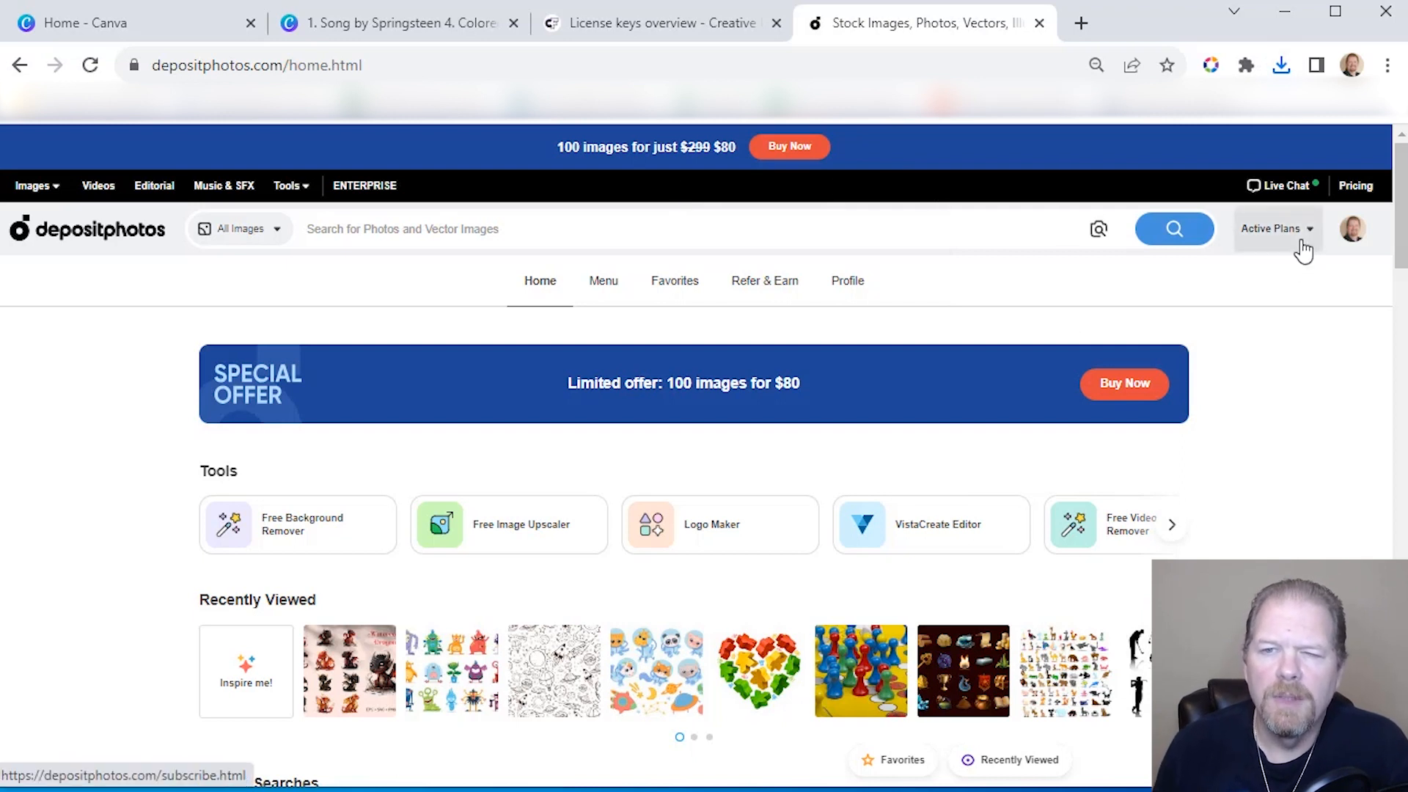
pyautogui.moveTo(1303, 247)
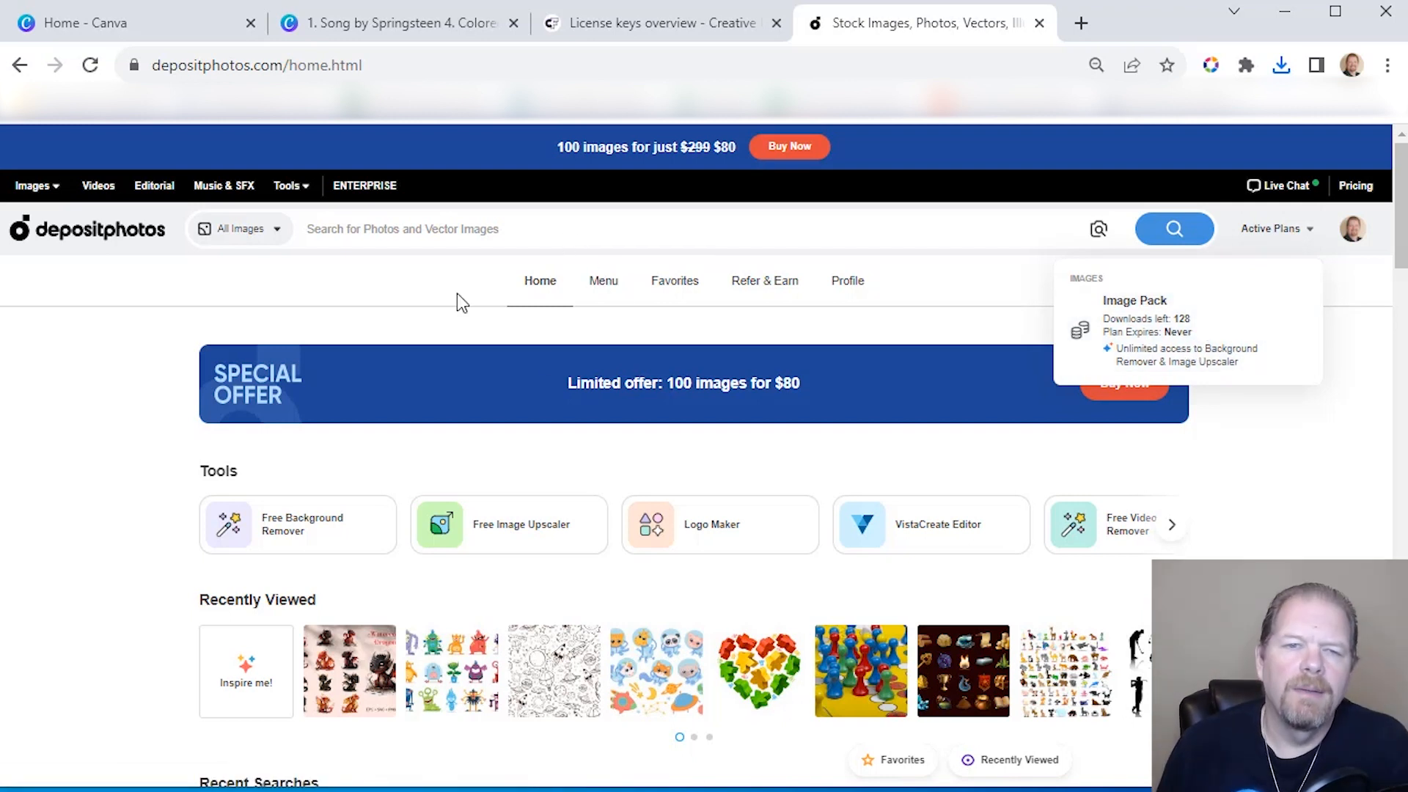
pyautogui.click(329, 232)
pyautogui.write('music images png')
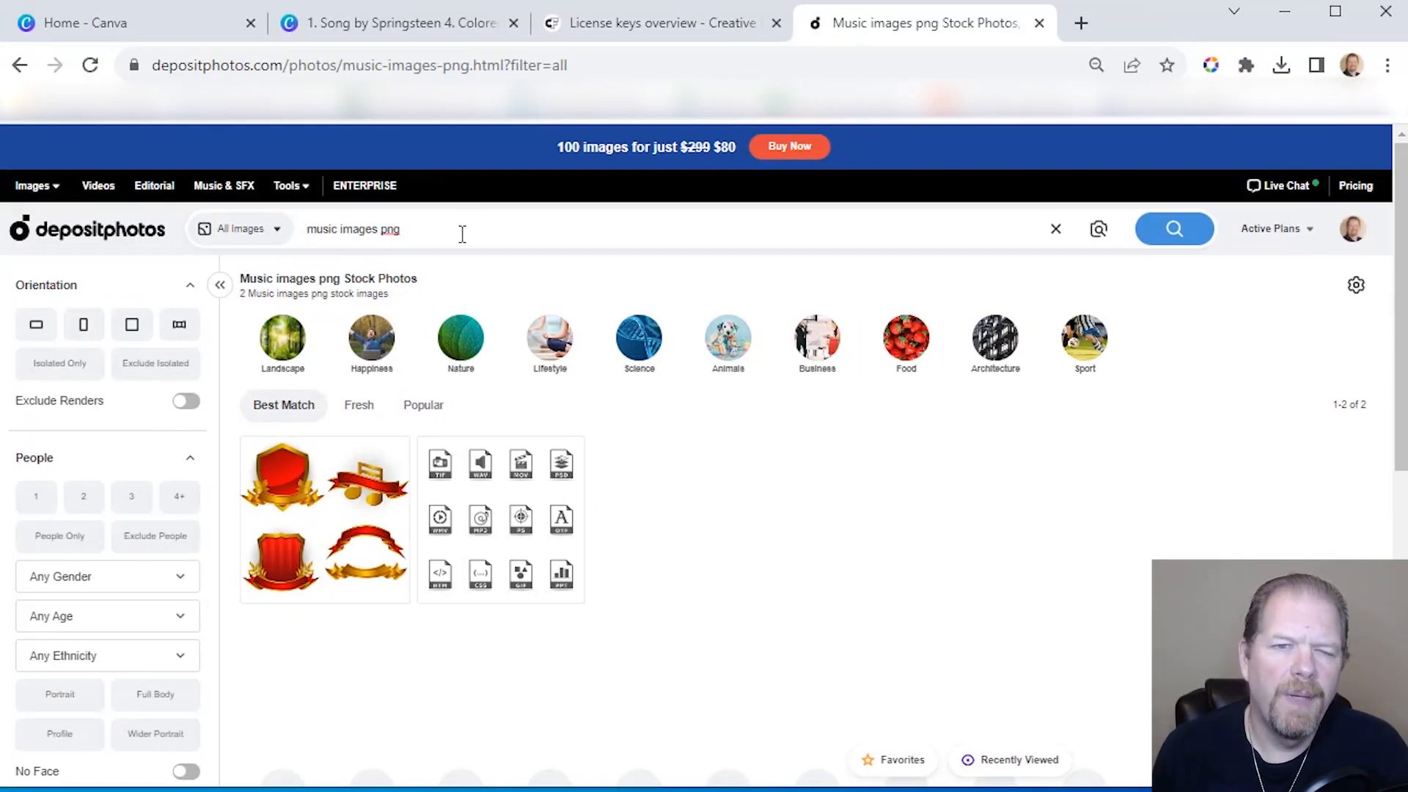
pyautogui.click(461, 233)
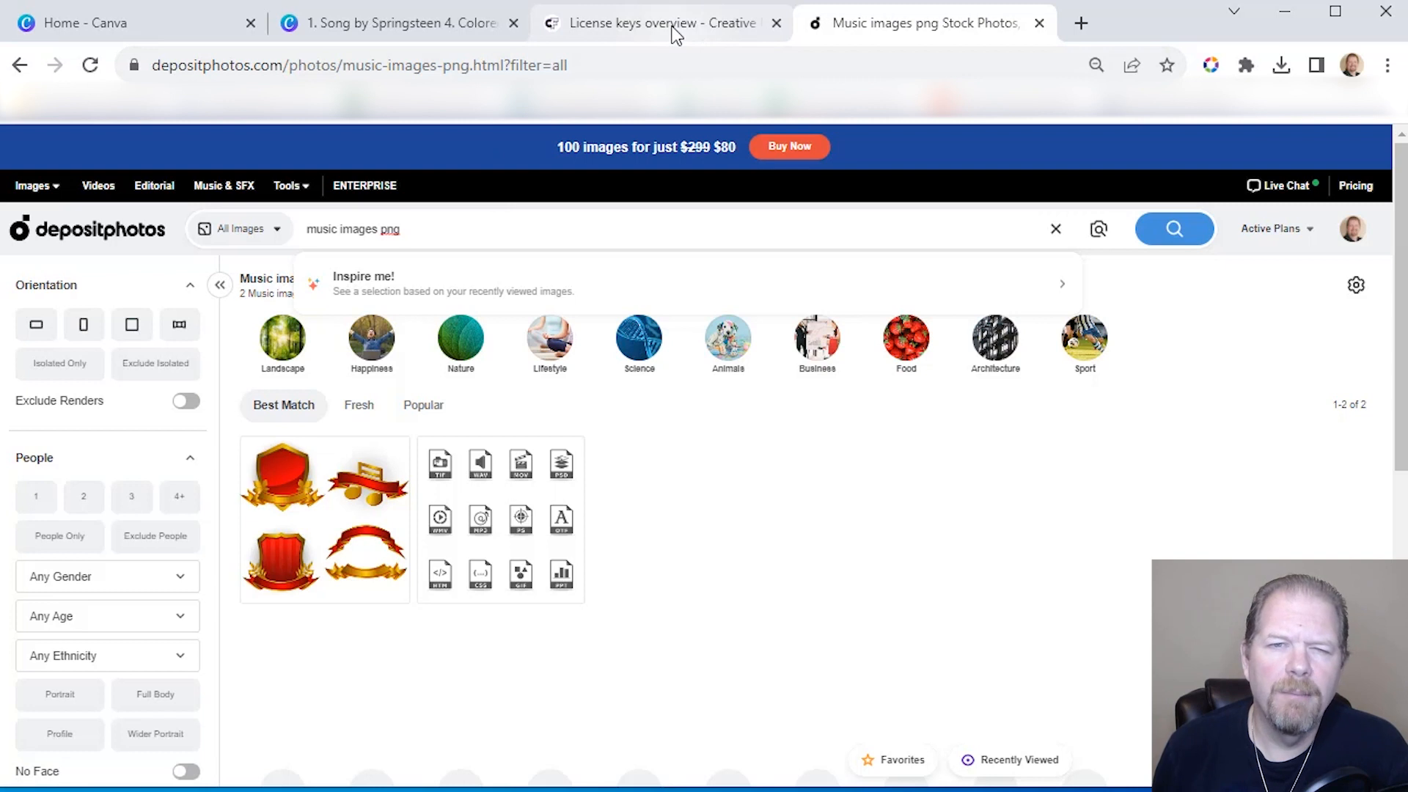
pyautogui.moveTo(675, 33)
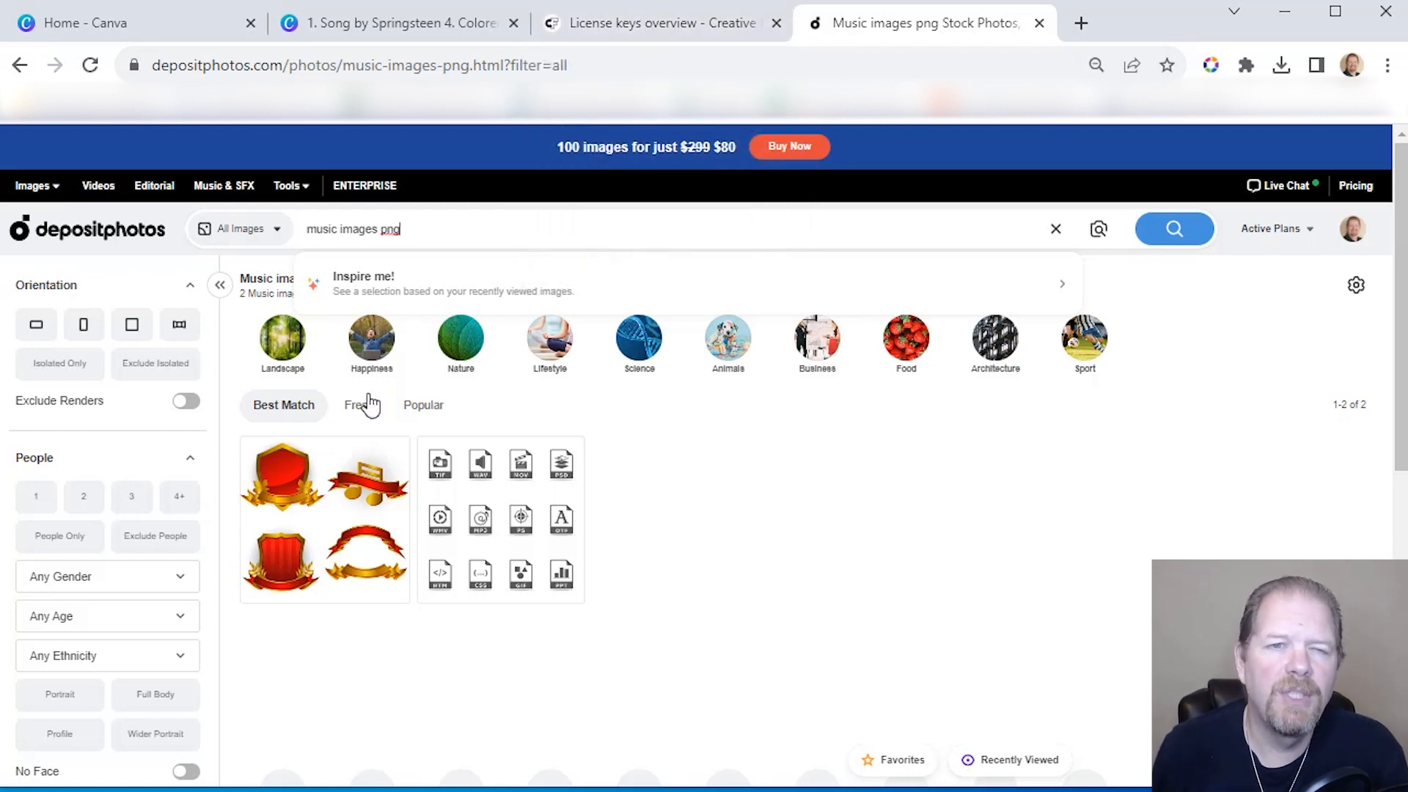
# Switch to the Canva crossword design and place the uploaded piano-key treble clef in the upper-left corner of the Puzzle 150 page
pyautogui.click(396, 25)
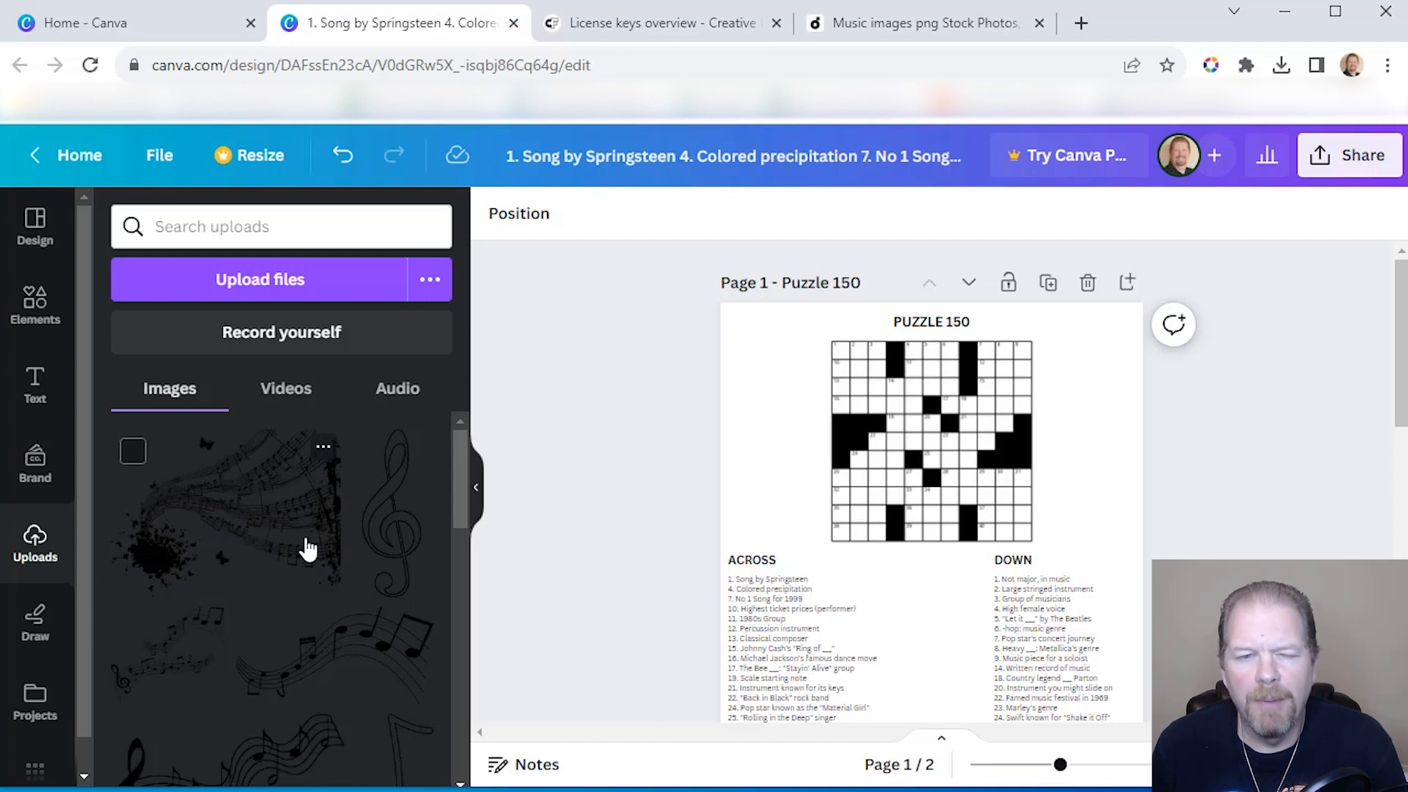
pyautogui.scroll(-2, 308, 549)
pyautogui.scroll(-5, 308, 548)
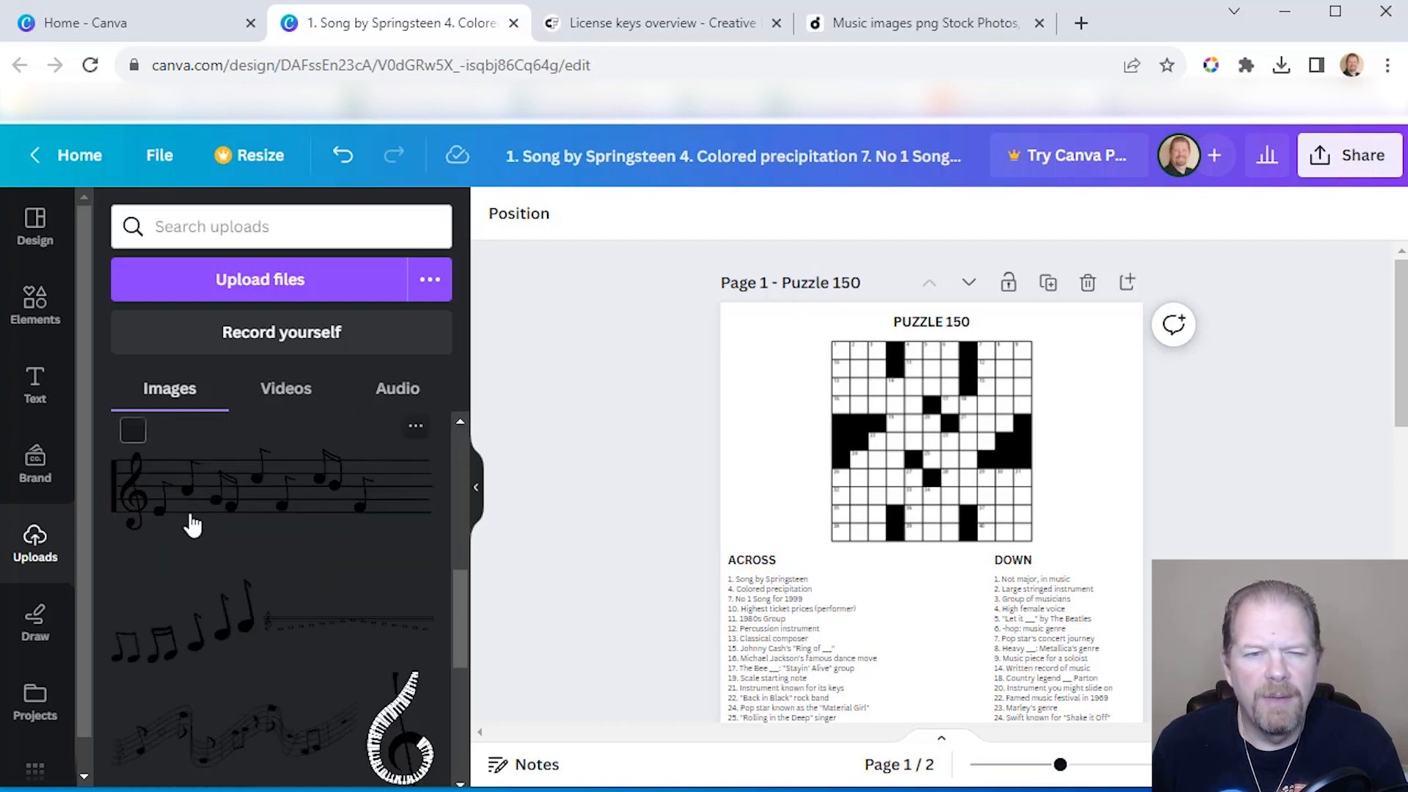
pyautogui.scroll(-4, 264, 667)
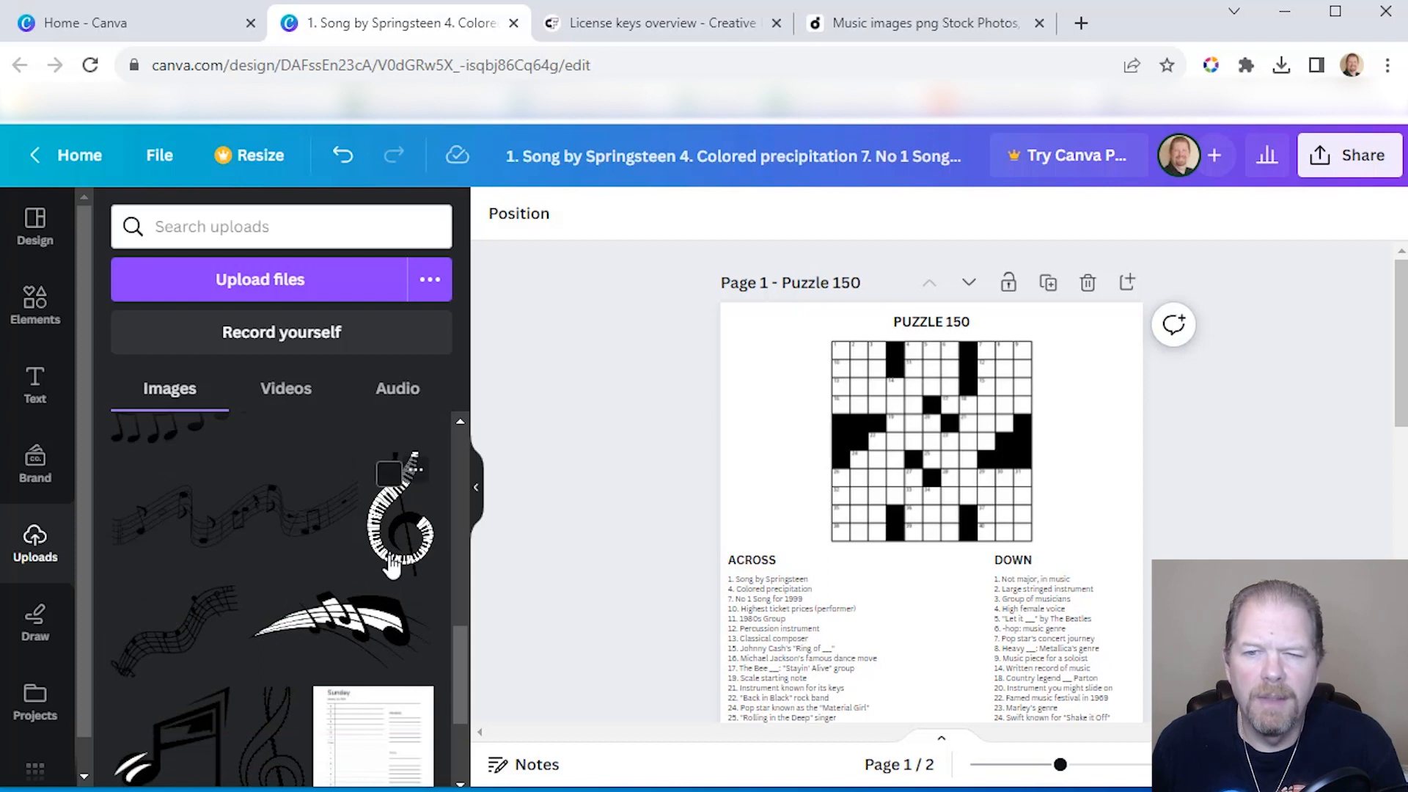
pyautogui.click(395, 565)
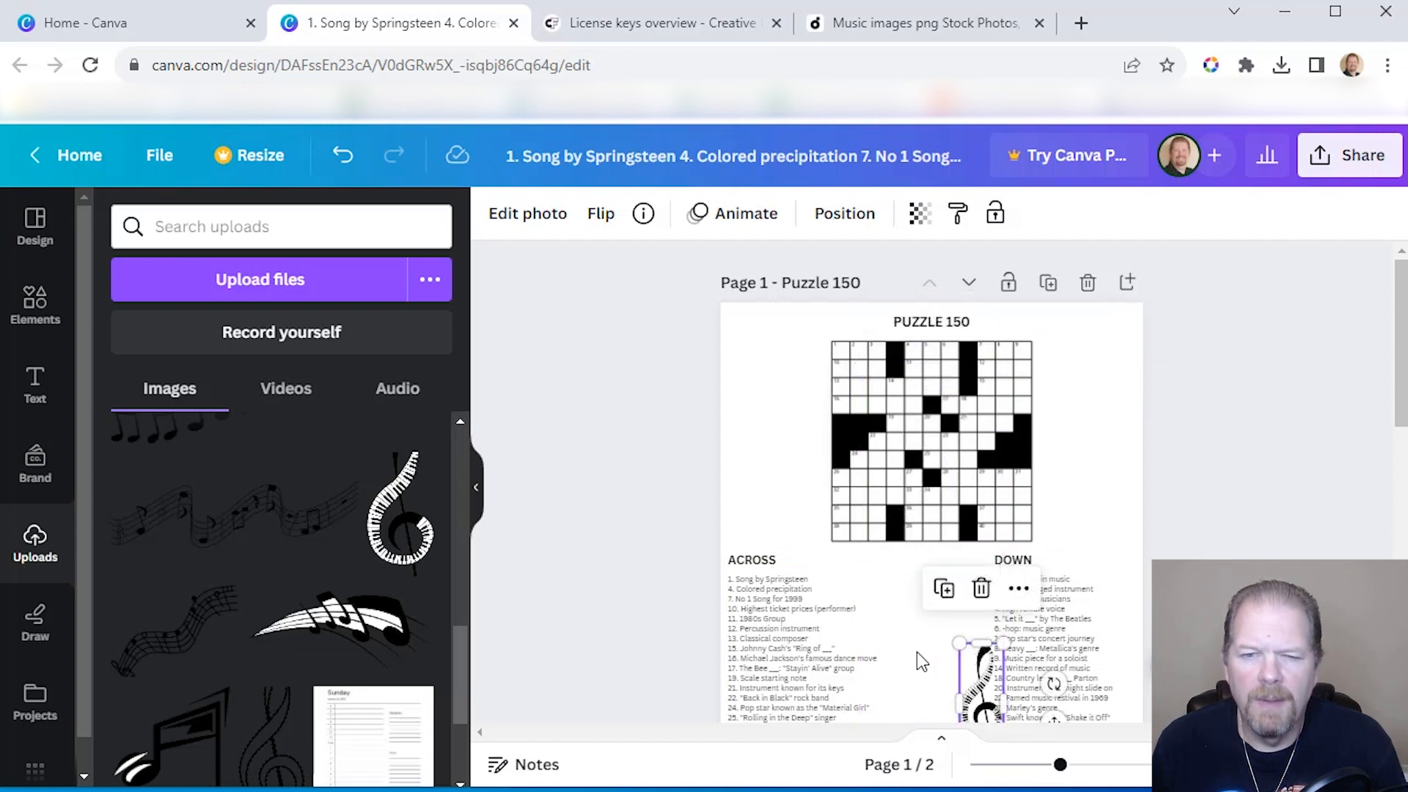
pyautogui.moveTo(953, 663); pyautogui.dragTo(747, 365)
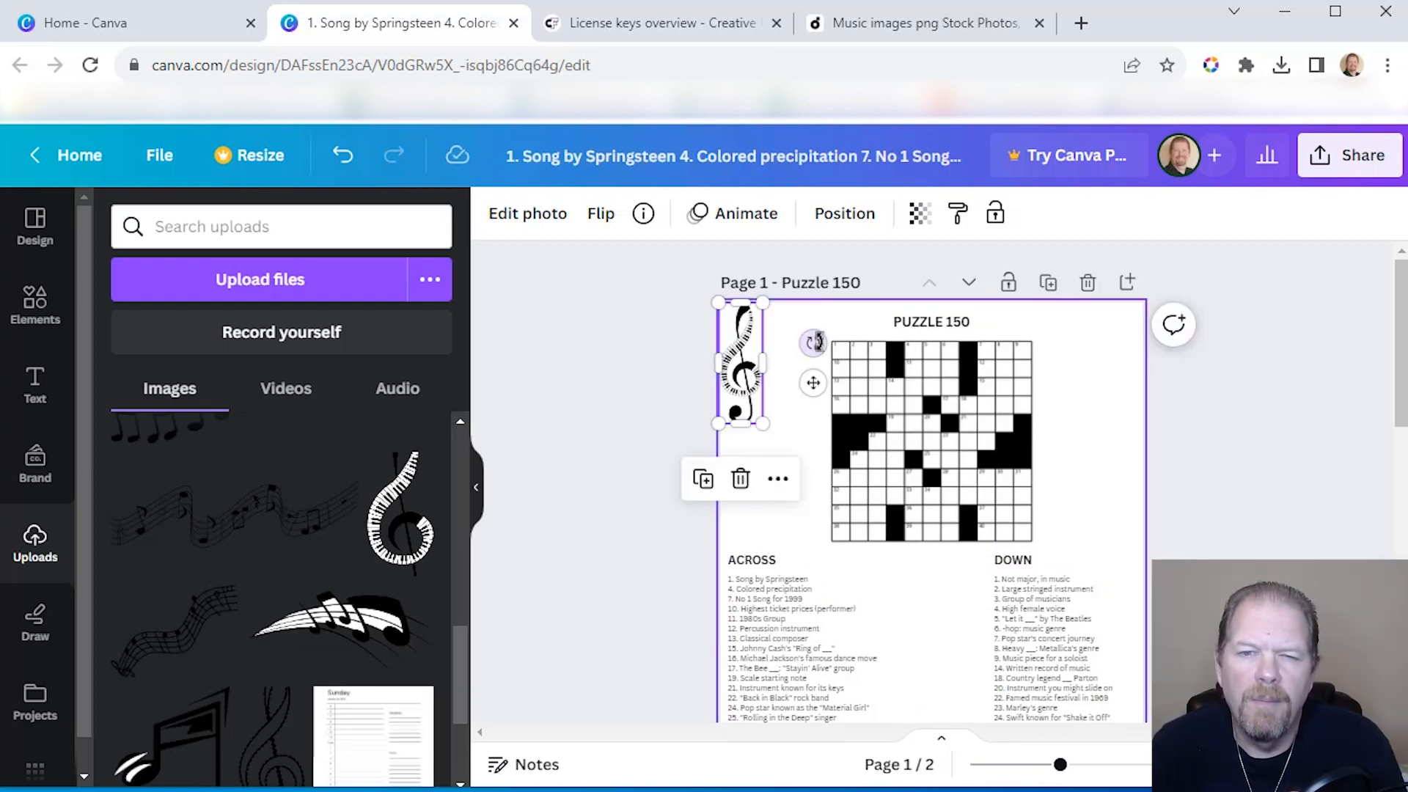
# Tilt the corner treble clef slightly clockwise and nudge it to the left
pyautogui.moveTo(812, 344); pyautogui.dragTo(745, 364)
pyautogui.click(906, 414)
pyautogui.press('Left')
pyautogui.press('Left')
pyautogui.press('Left')
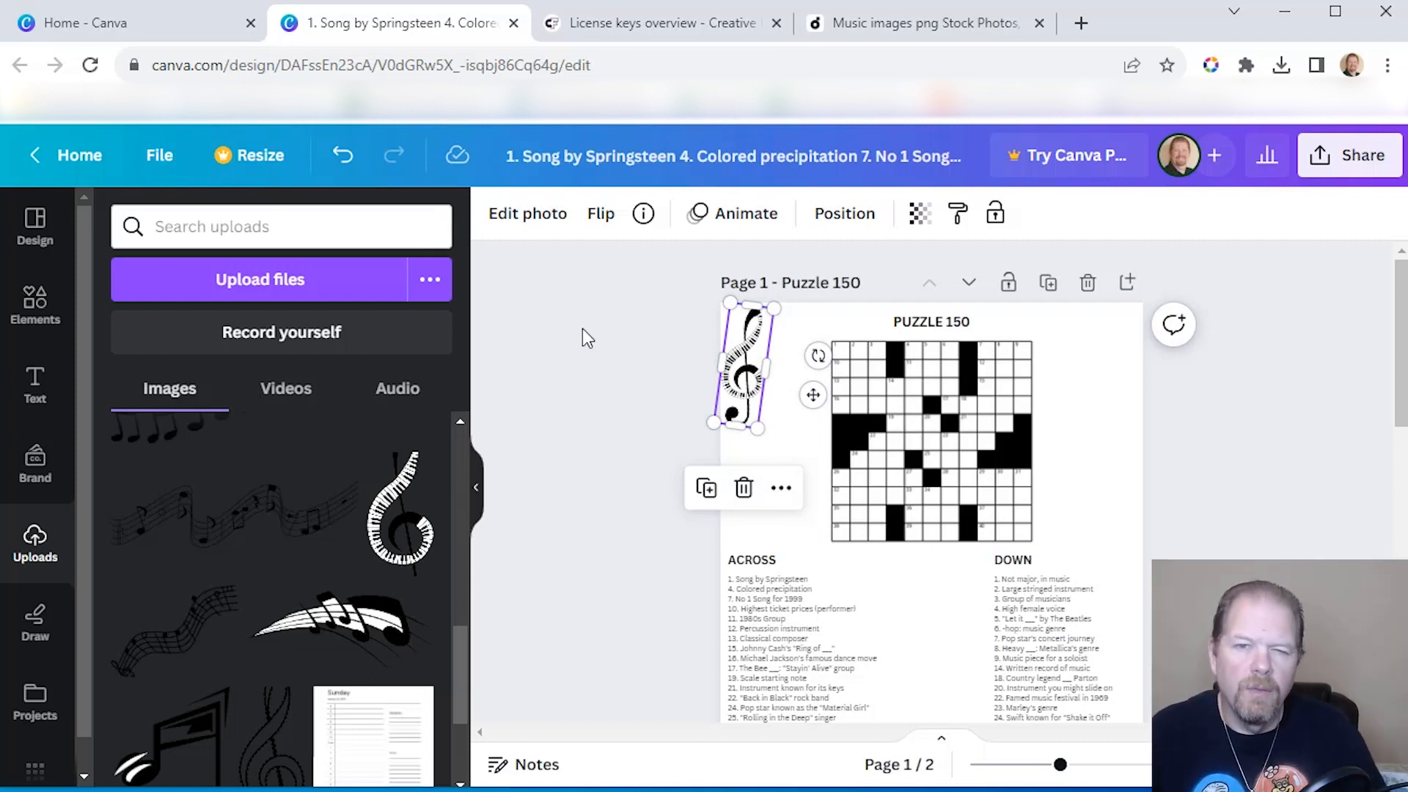
# Duplicate the treble clef as a much smaller copy, tilted the opposite way, beside the crossword grid's lower right edge
pyautogui.hotkey('ctrl', 'd')
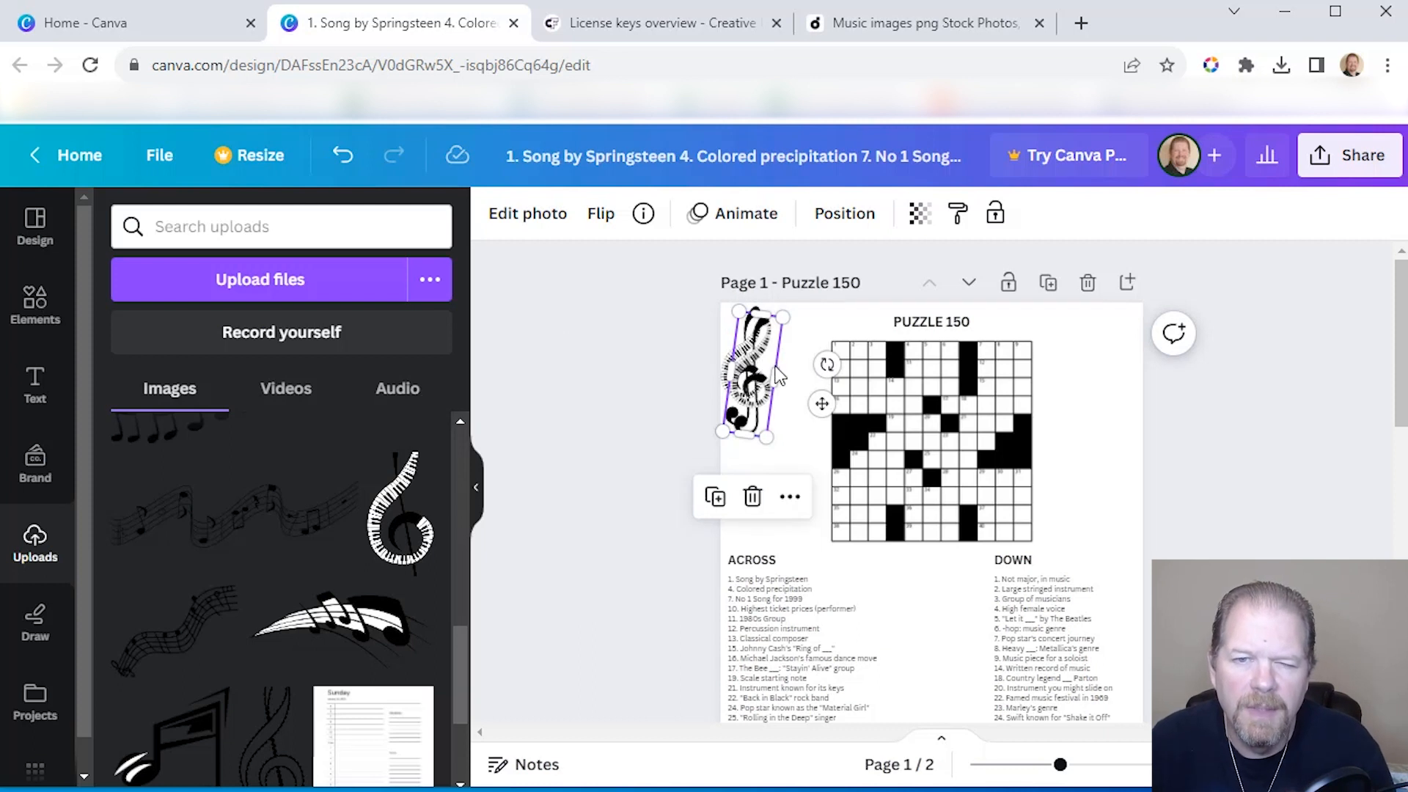
pyautogui.moveTo(827, 364); pyautogui.dragTo(1105, 354)
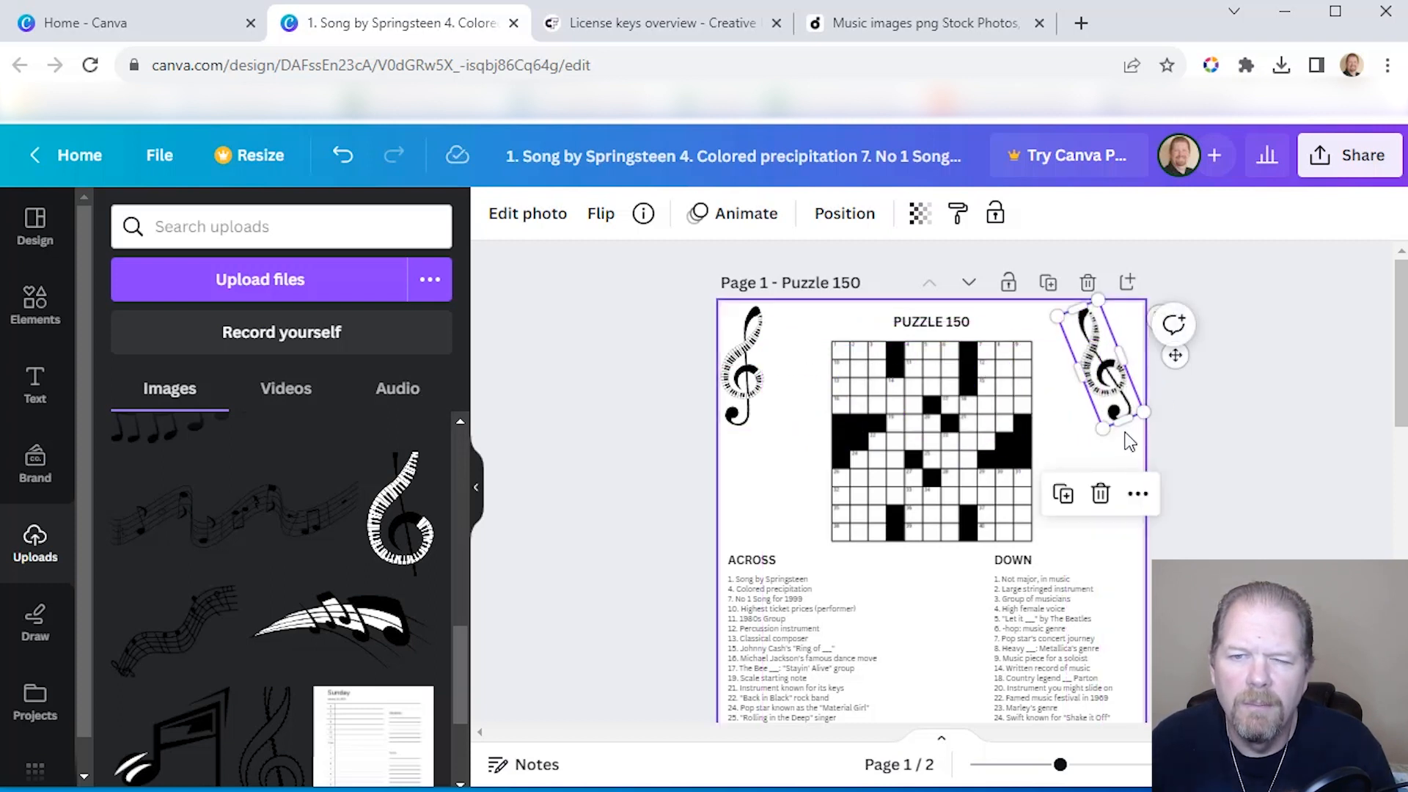
pyautogui.moveTo(1106, 396); pyautogui.dragTo(1098, 481)
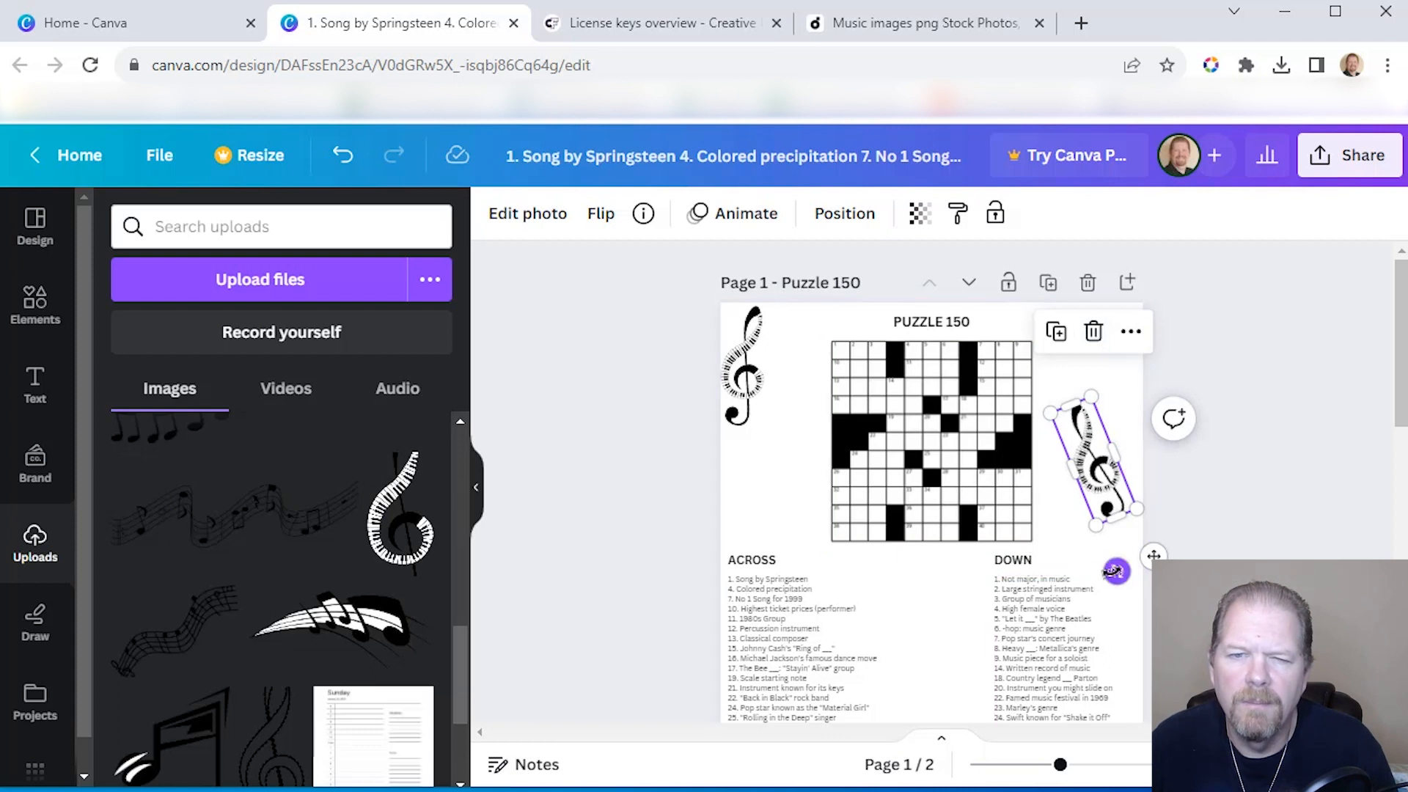
pyautogui.moveTo(1114, 570); pyautogui.dragTo(1102, 572)
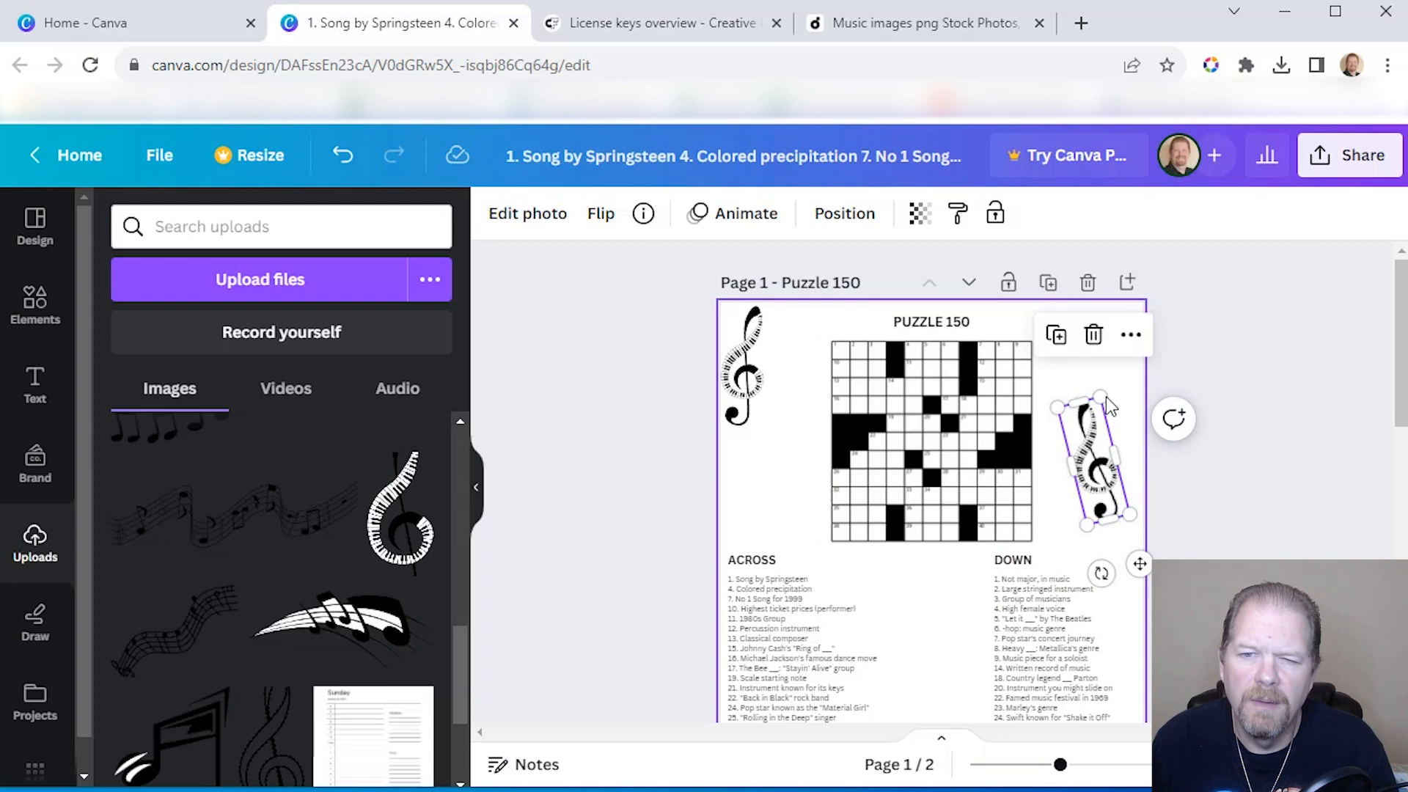
pyautogui.moveTo(1101, 415); pyautogui.dragTo(853, 443)
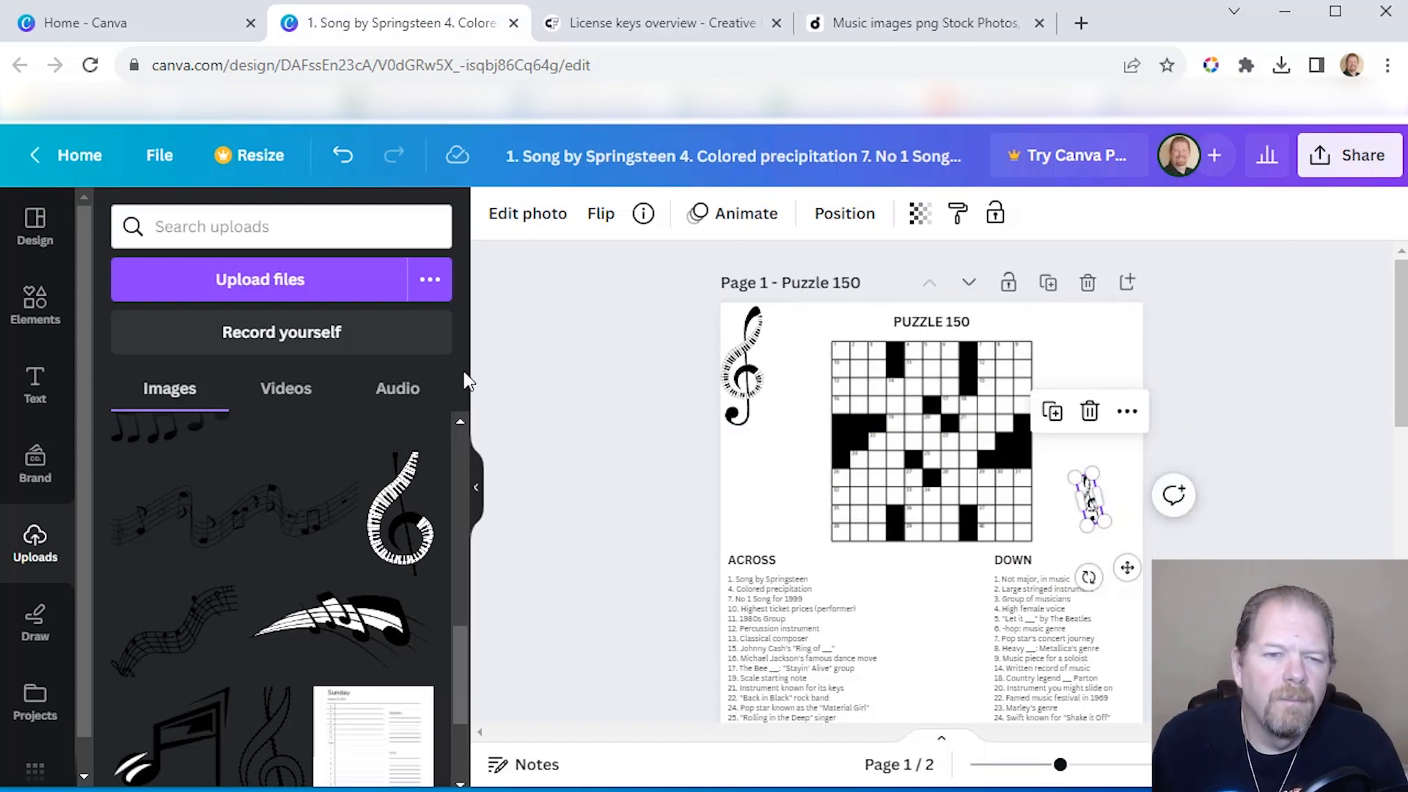
pyautogui.click(540, 386)
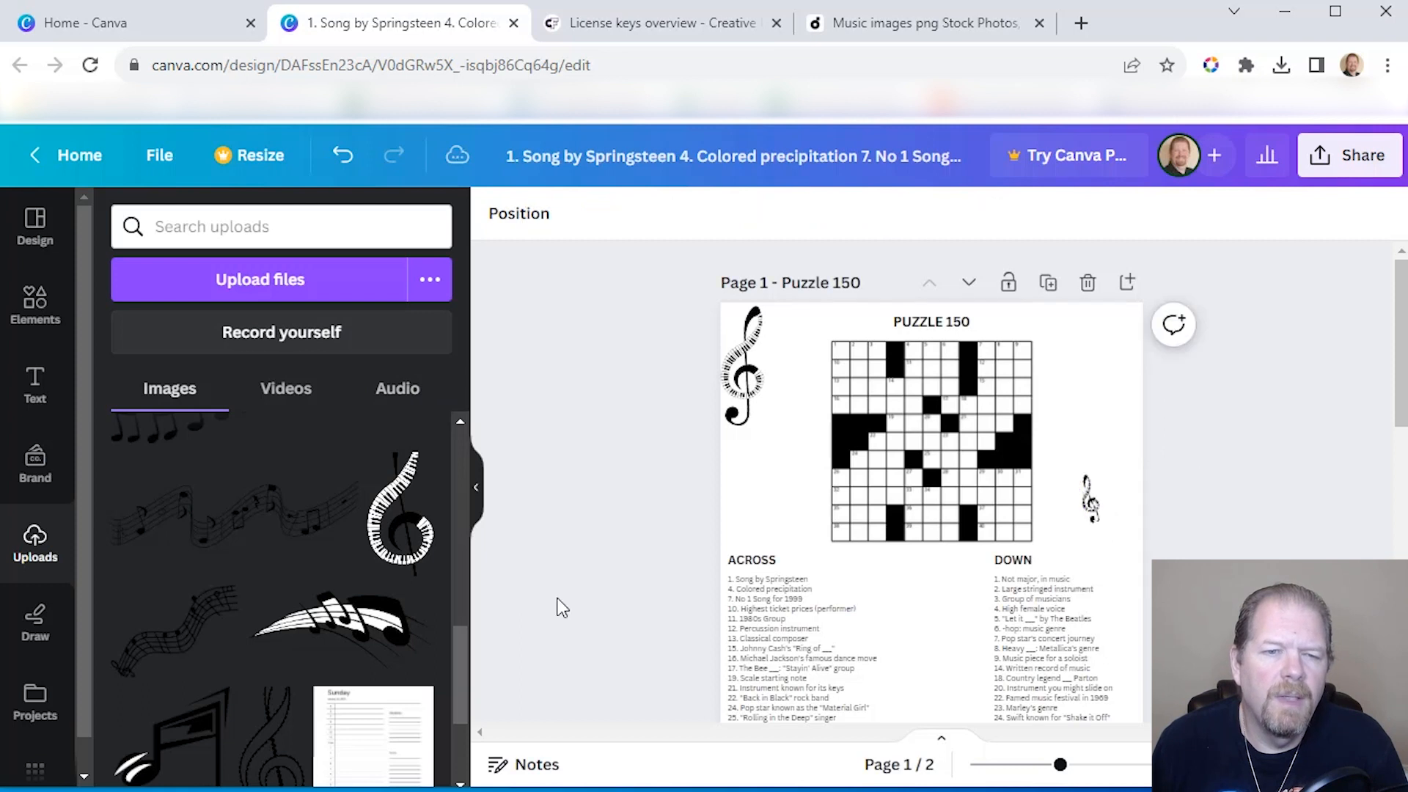
# Add the uploaded sweeping music-note staff graphic, shrunk to fit between the Across and Down clue lists
pyautogui.scroll(1, 343, 617)
pyautogui.scroll(-4, 359, 569)
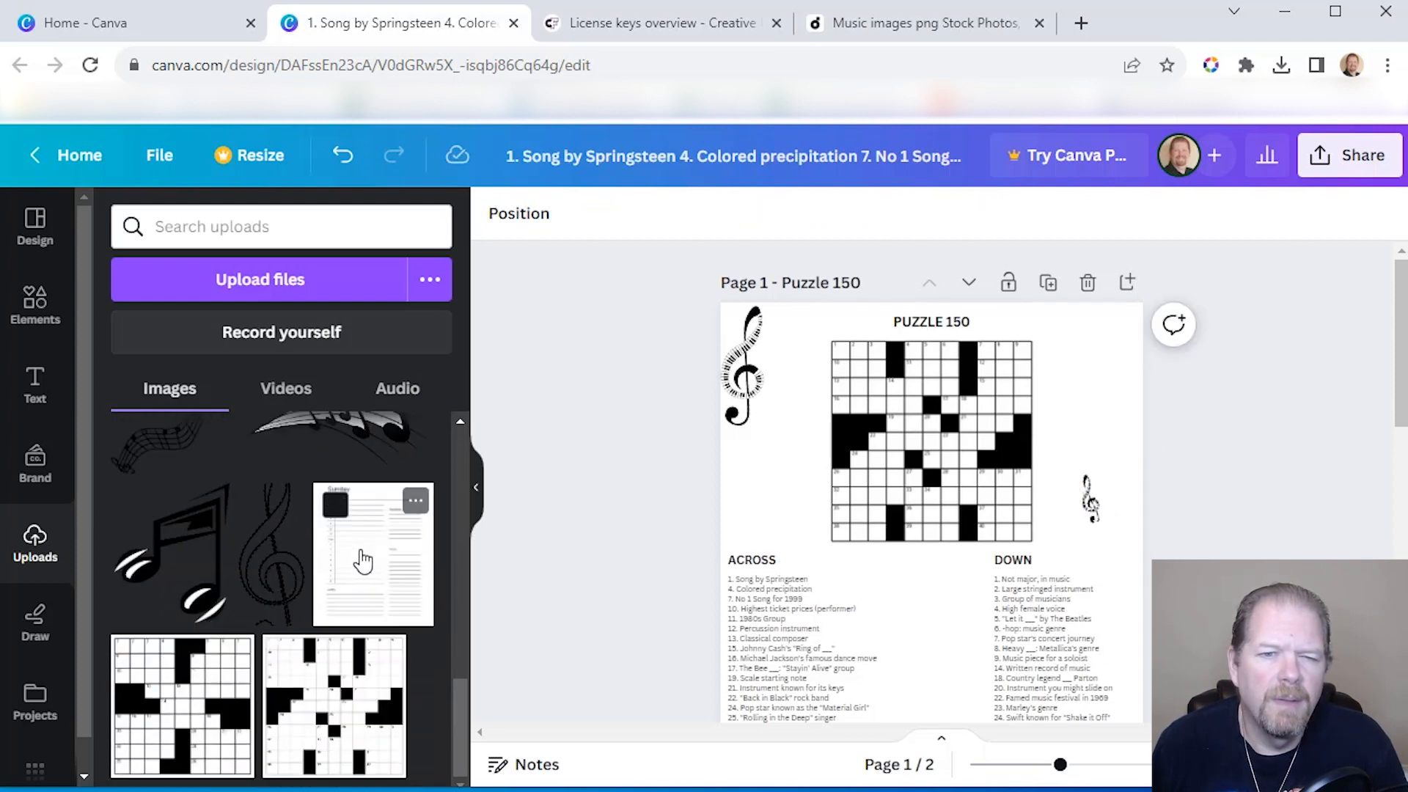
pyautogui.scroll(3, 361, 557)
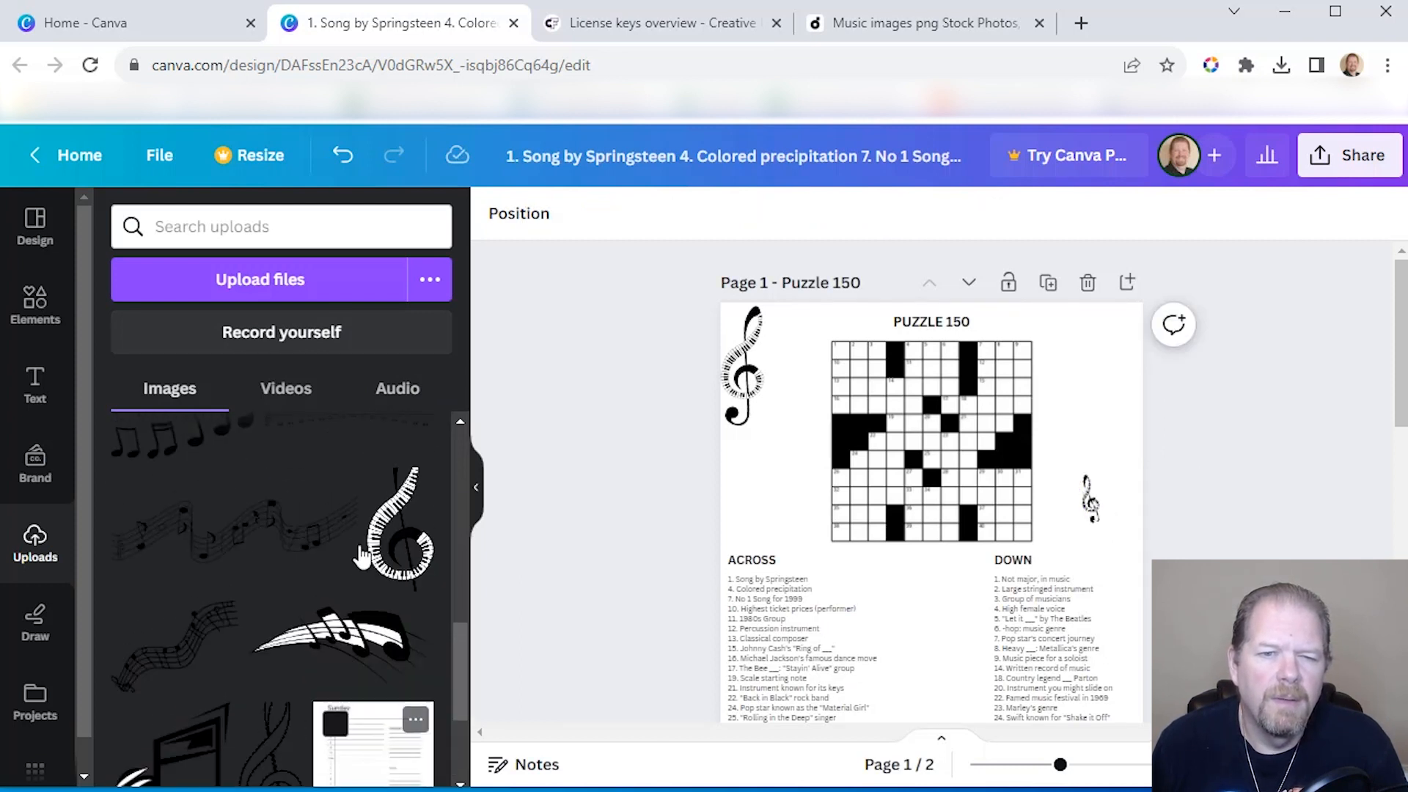
pyautogui.click(372, 636)
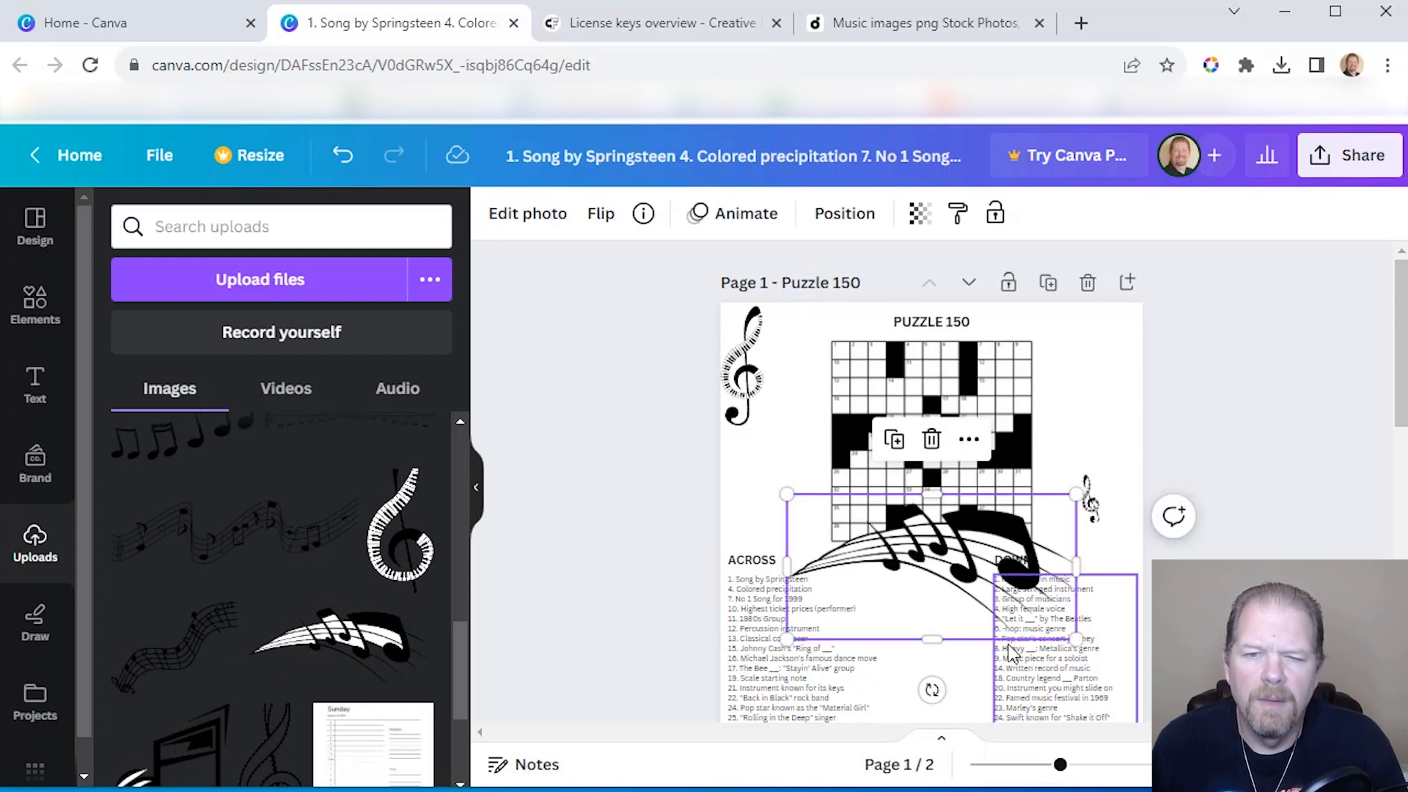
pyautogui.moveTo(843, 631); pyautogui.dragTo(939, 636)
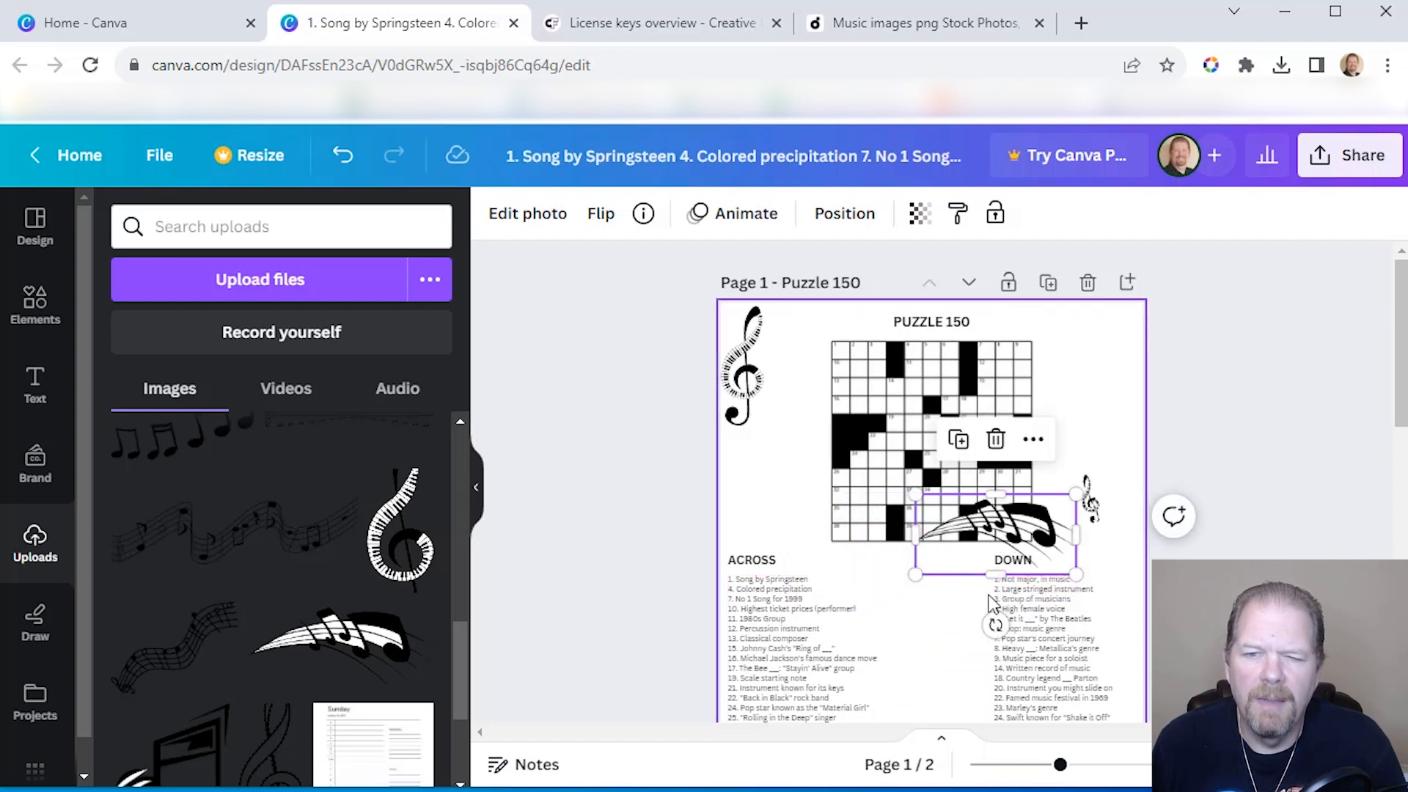
pyautogui.moveTo(925, 574); pyautogui.dragTo(941, 600)
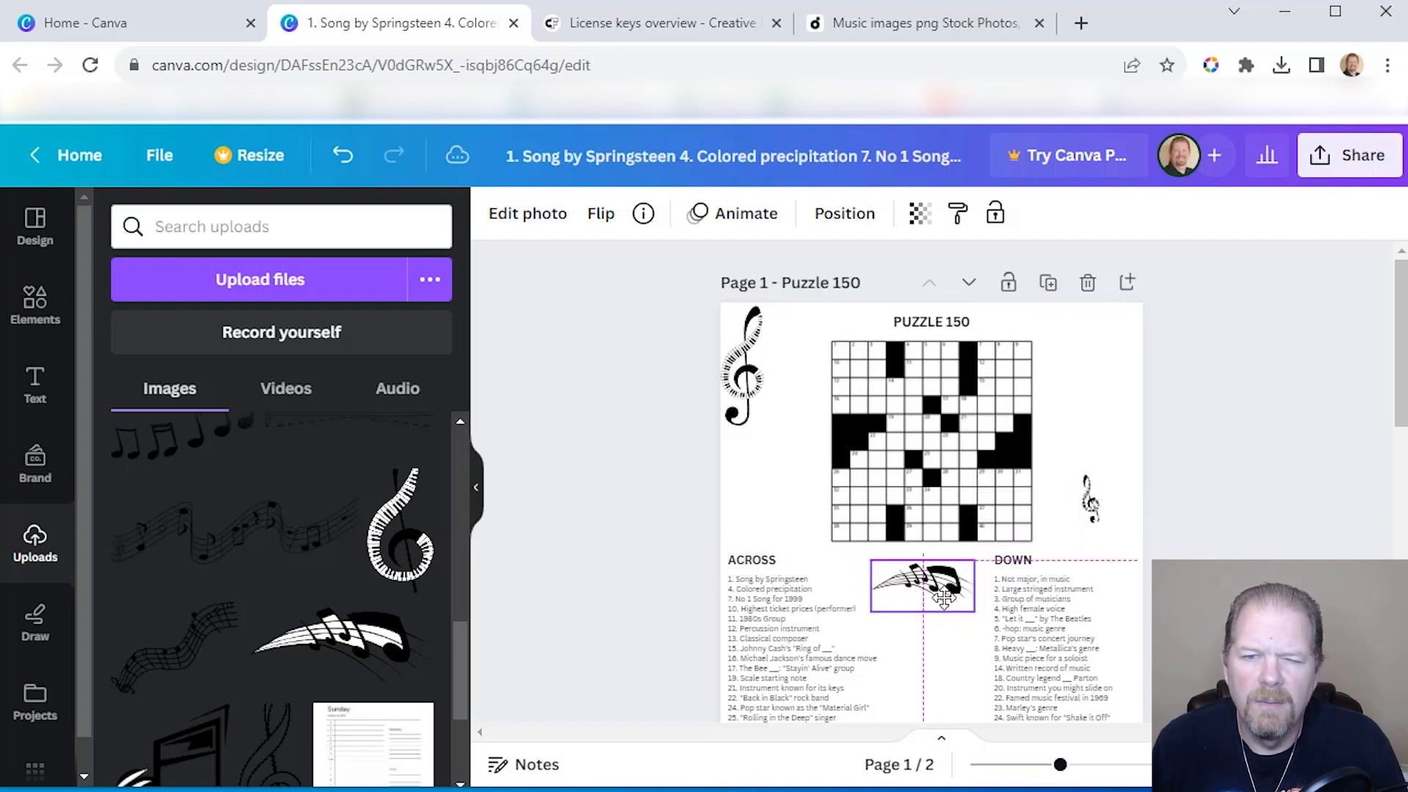
pyautogui.moveTo(942, 597); pyautogui.dragTo(939, 611)
pyautogui.click(591, 511)
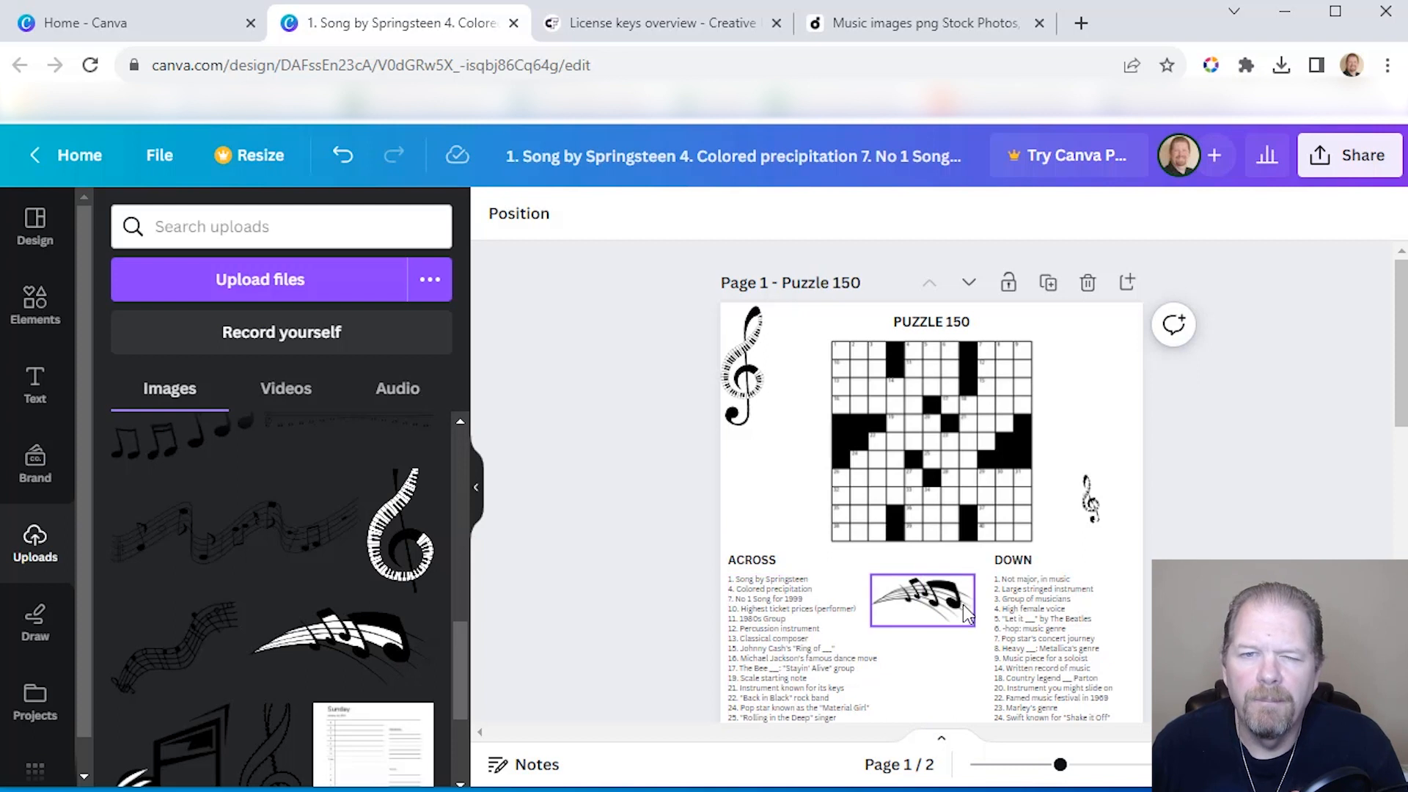
# Set the transparency of the music-note staff between the clue lists to 20
pyautogui.click(963, 609)
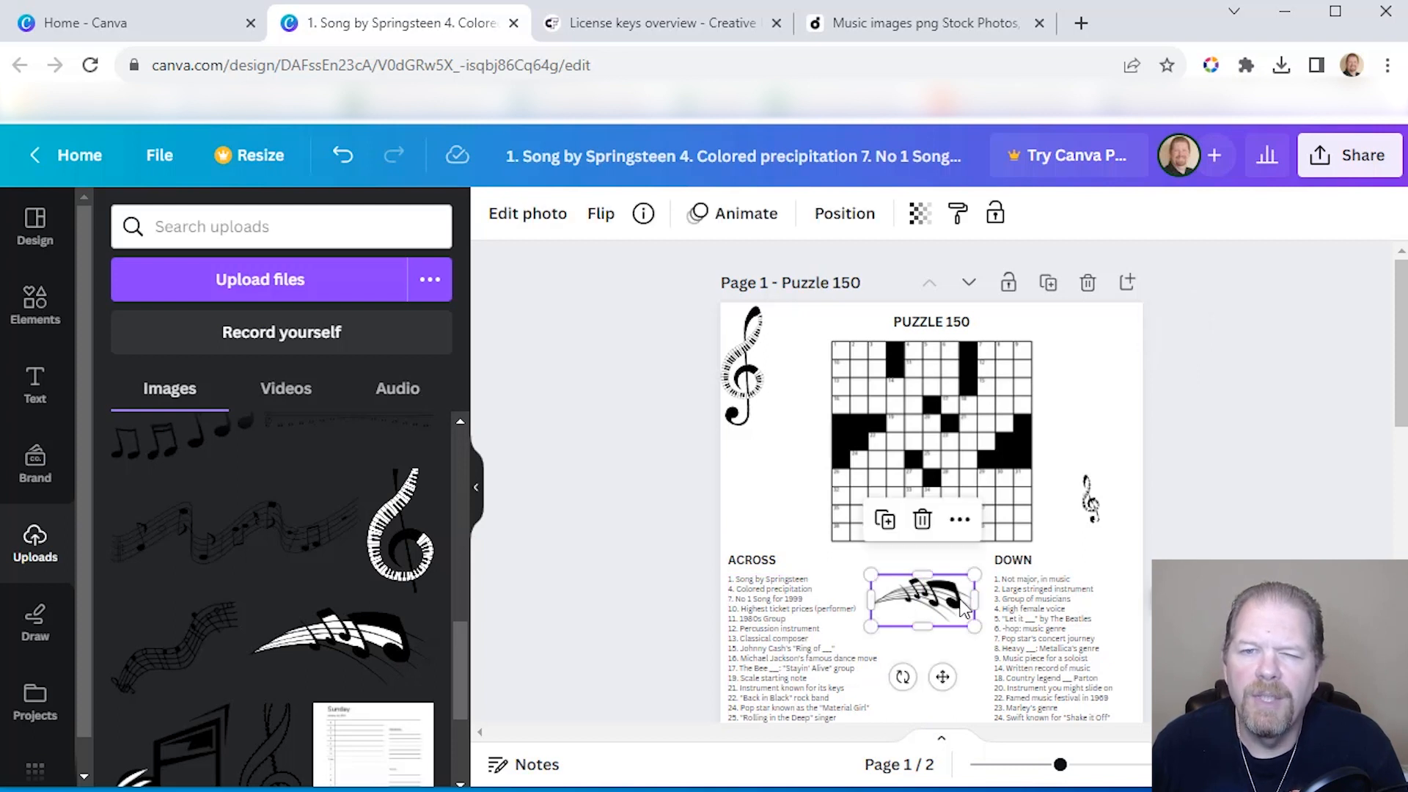
pyautogui.click(920, 216)
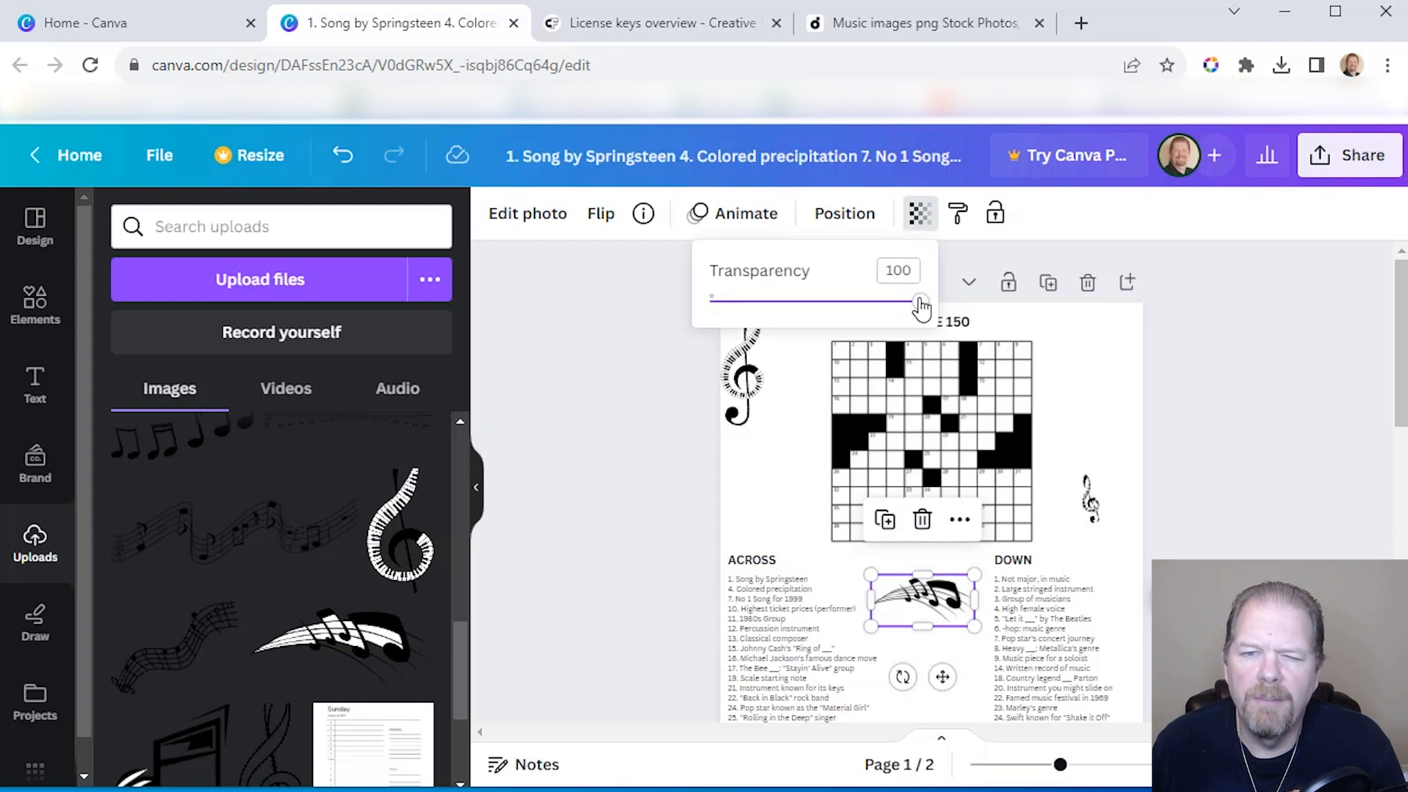
pyautogui.moveTo(920, 308); pyautogui.dragTo(822, 305)
pyautogui.moveTo(806, 303); pyautogui.dragTo(752, 302)
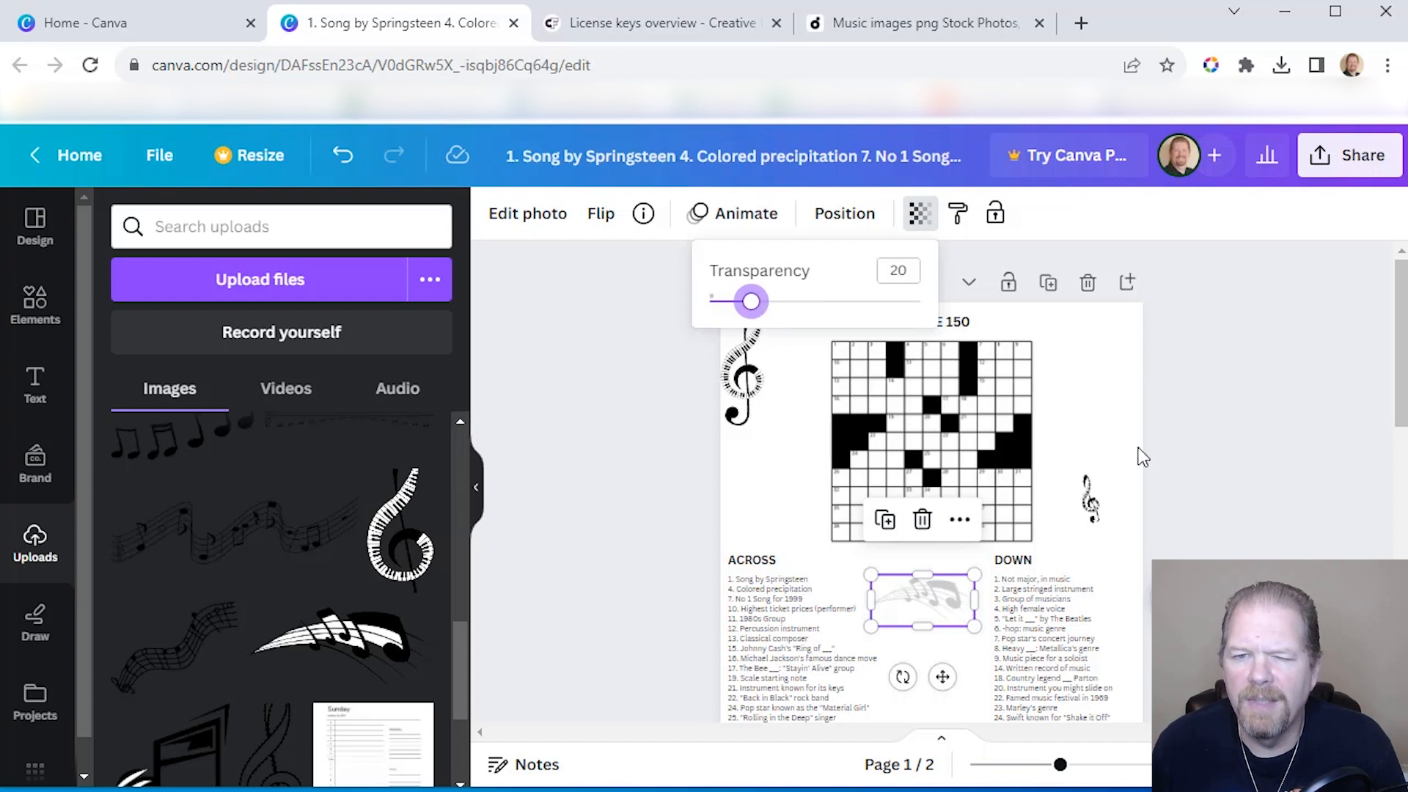
# Set the transparency of both treble clefs on the Puzzle 150 page to 20
pyautogui.click(1090, 499)
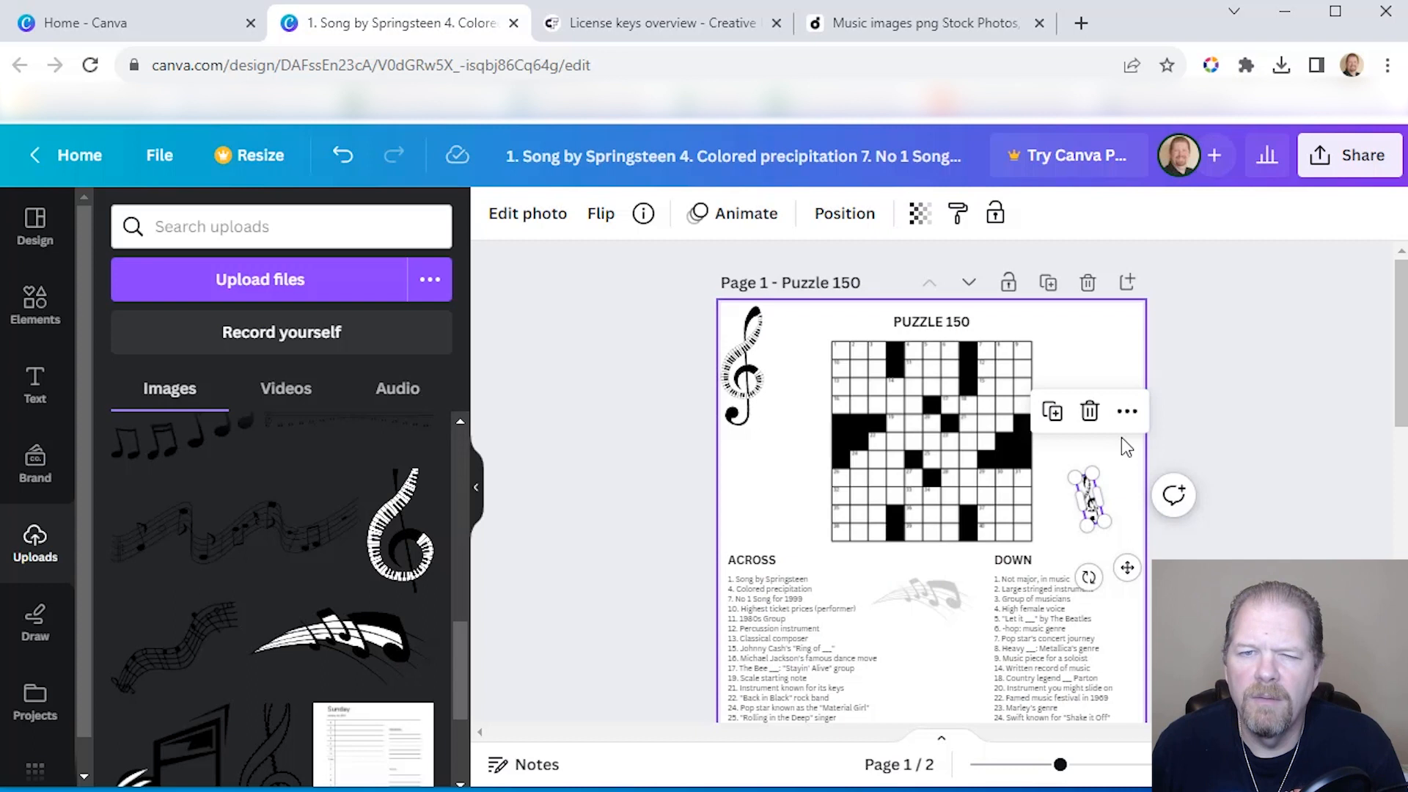
pyautogui.click(921, 220)
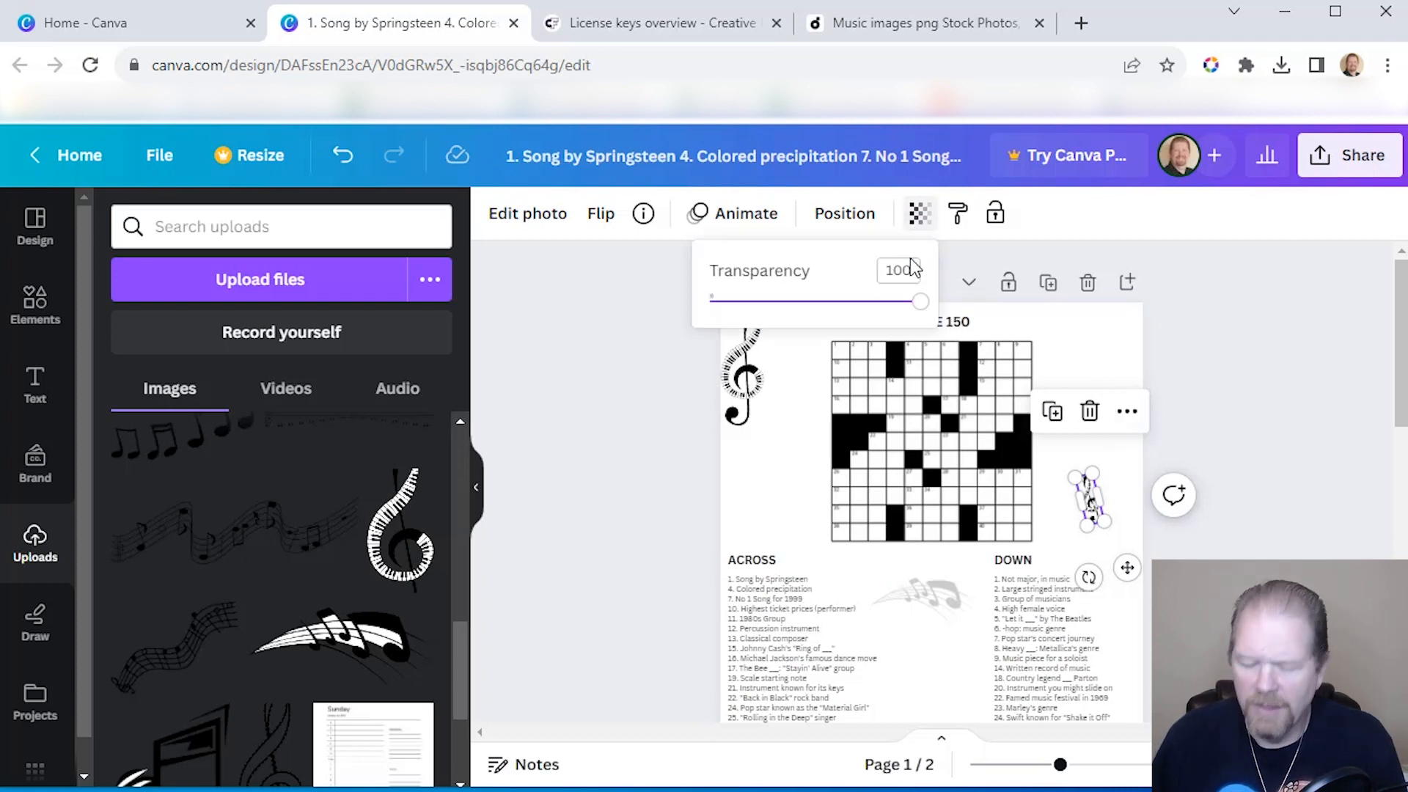
pyautogui.doubleClick(899, 270)
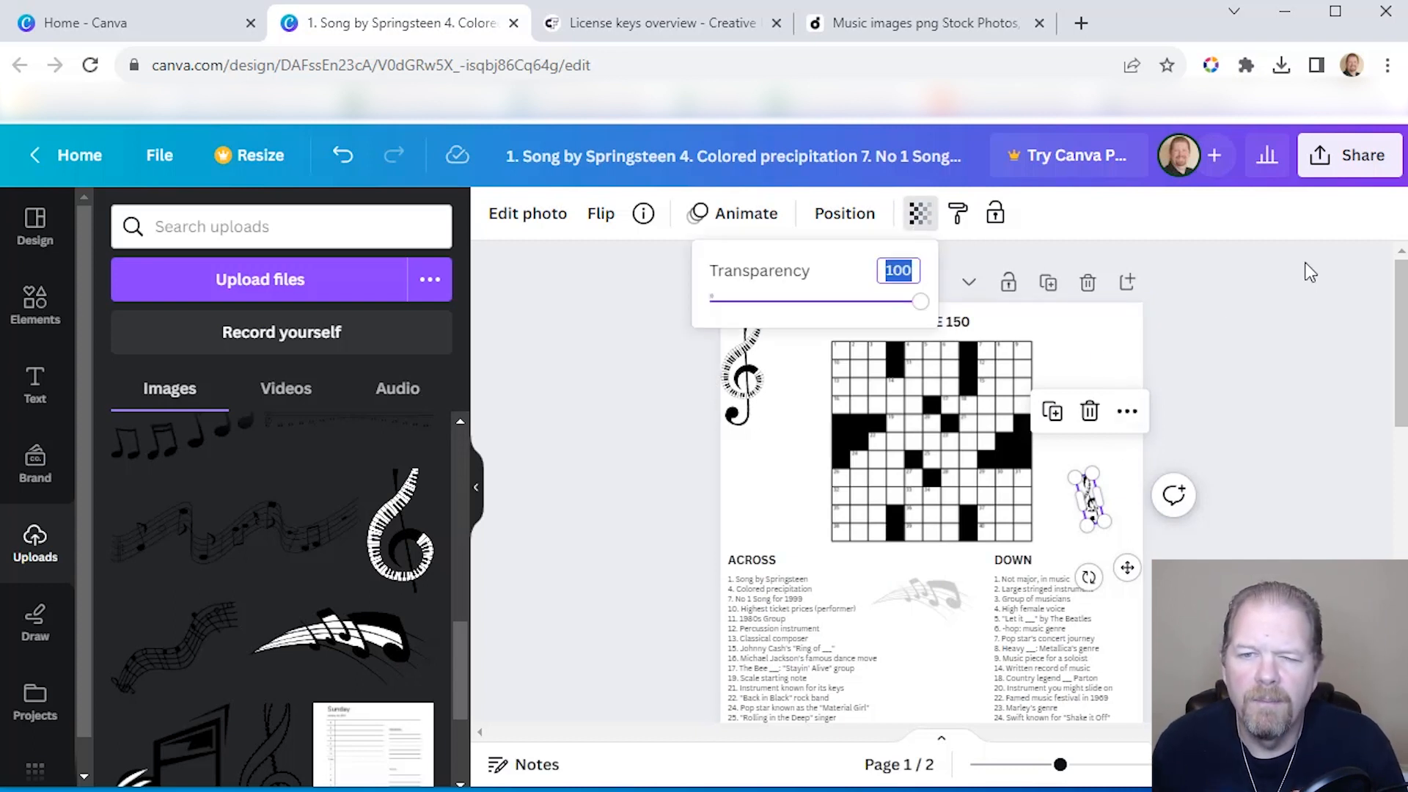
pyautogui.write('20')
pyautogui.press('Return')
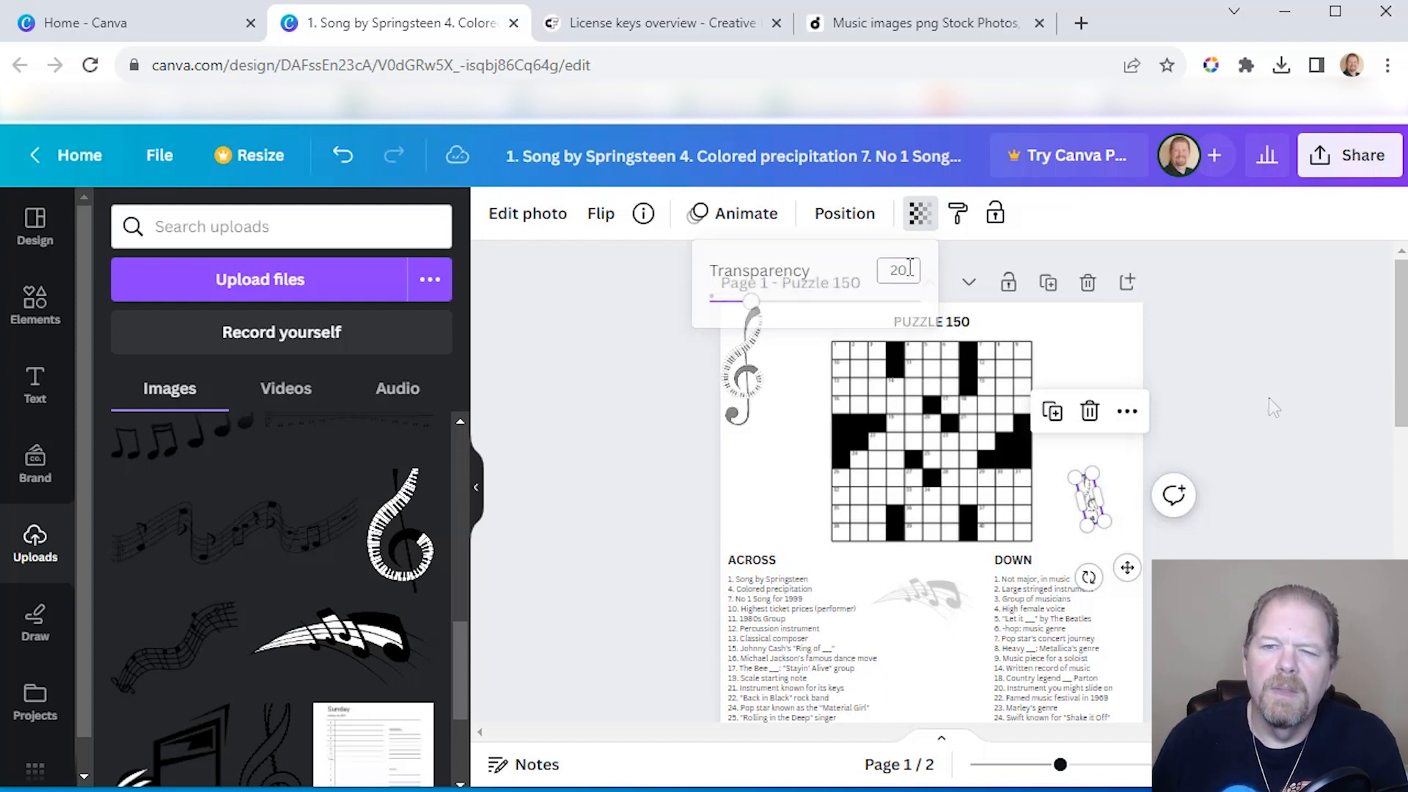
pyautogui.click(1340, 423)
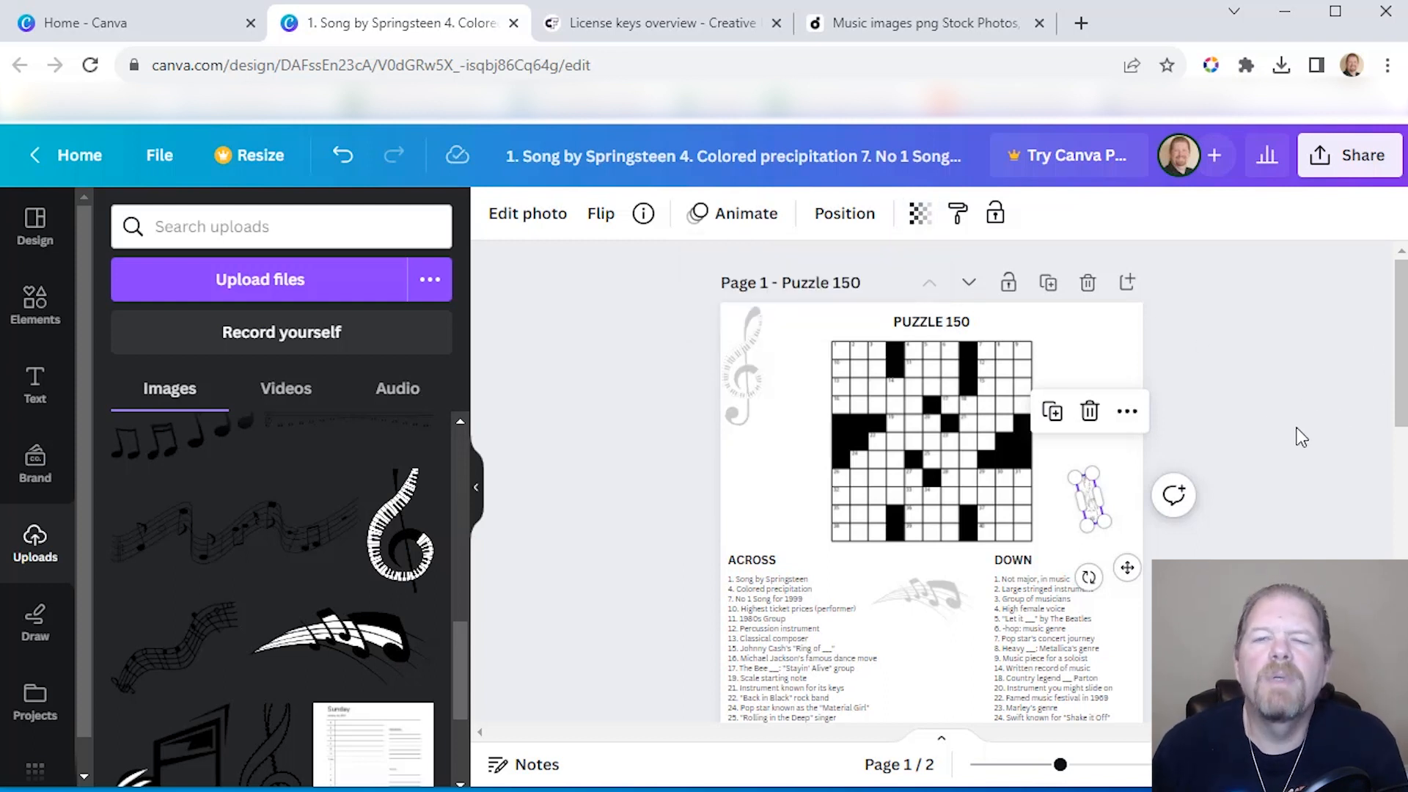
pyautogui.click(1257, 415)
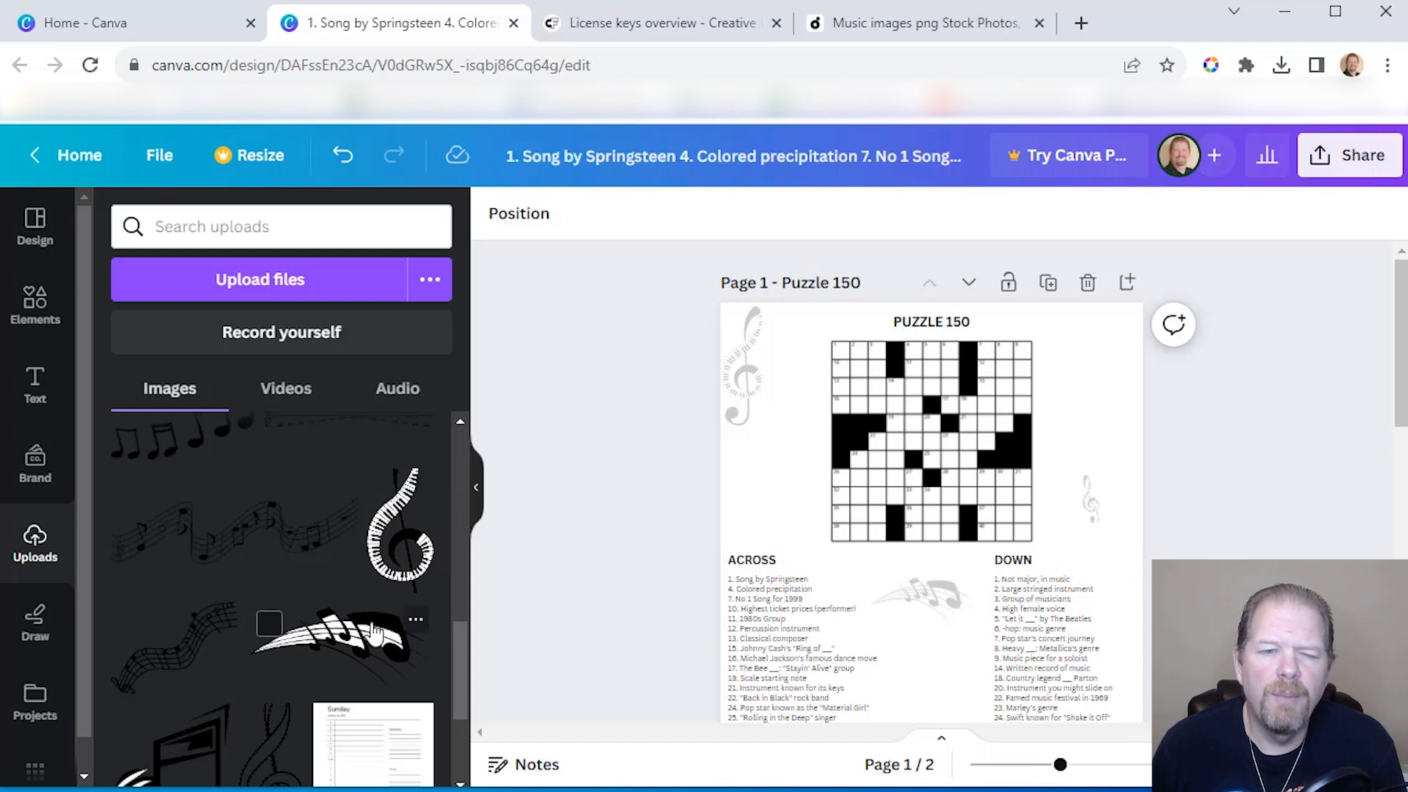
# Review the planner page of the design and the uploaded music graphics that could decorate it
pyautogui.scroll(-2, 368, 619)
pyautogui.scroll(2, 363, 616)
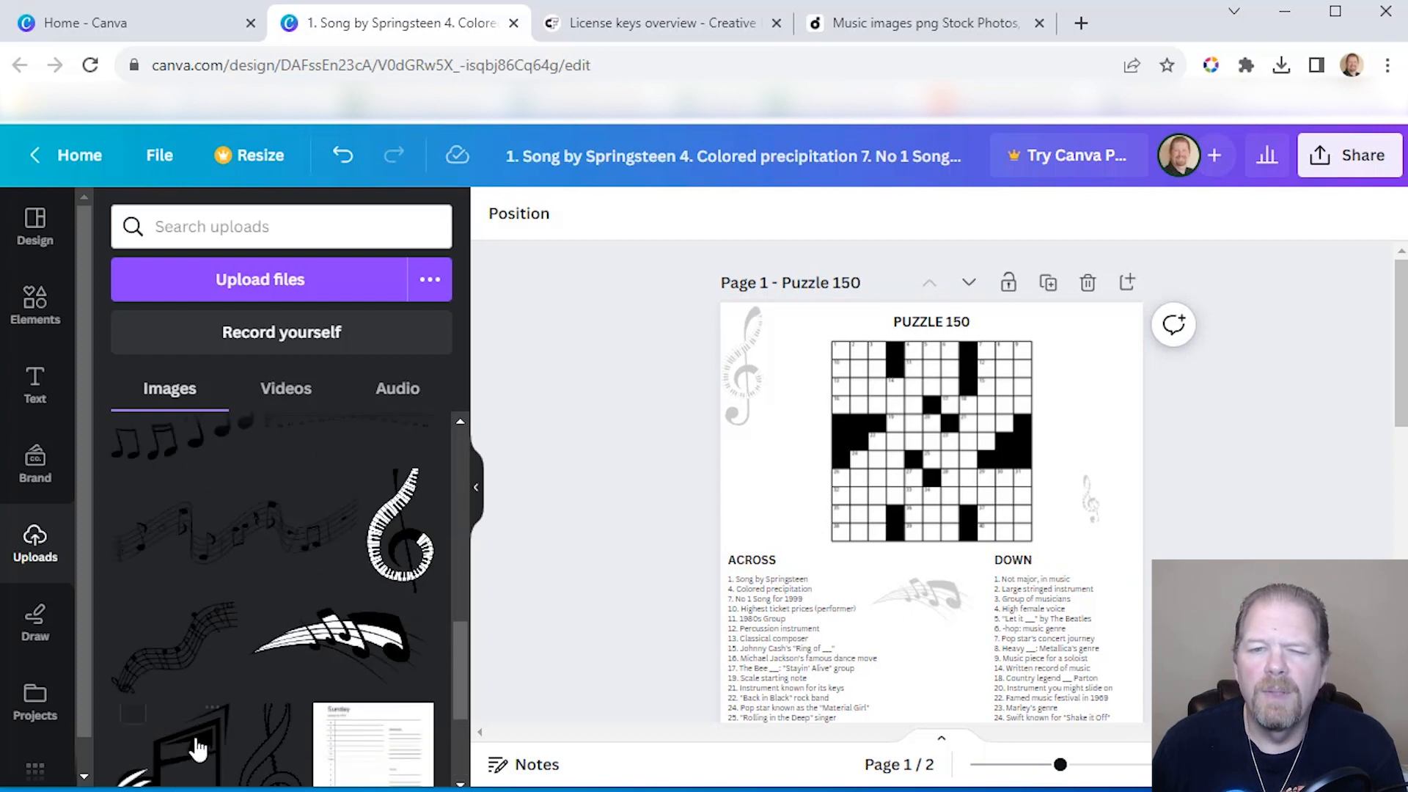
pyautogui.scroll(-5, 899, 614)
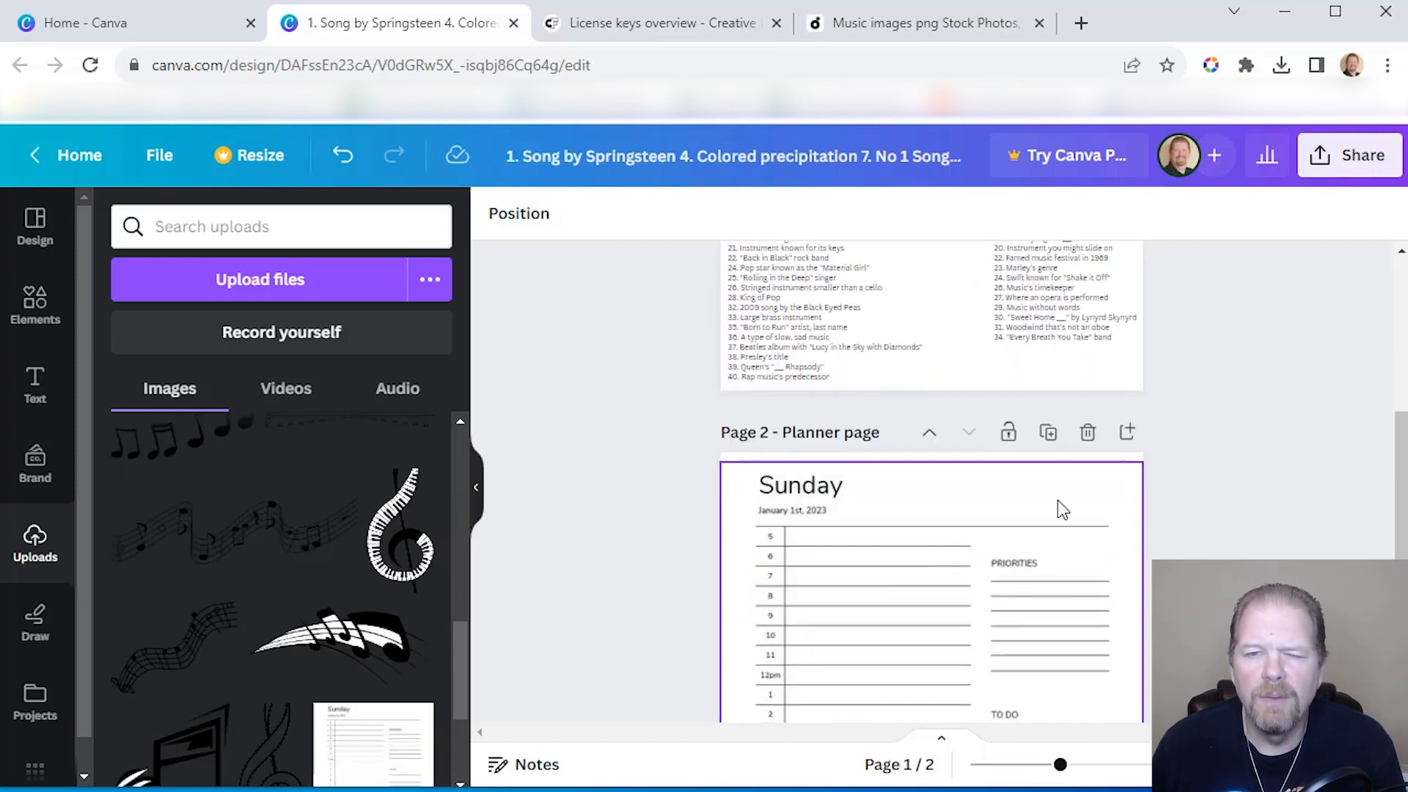
pyautogui.scroll(-3, 1277, 371)
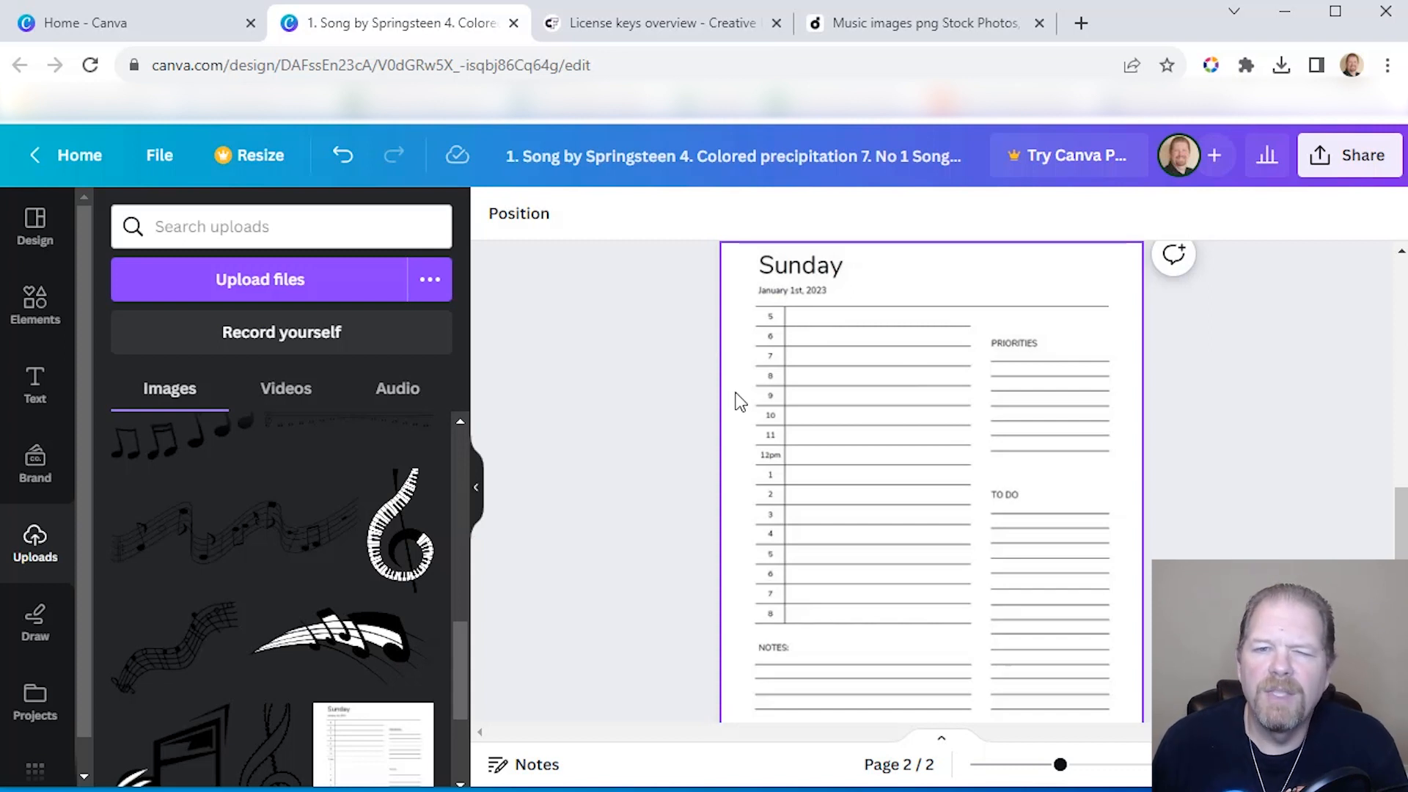
pyautogui.scroll(2, 251, 541)
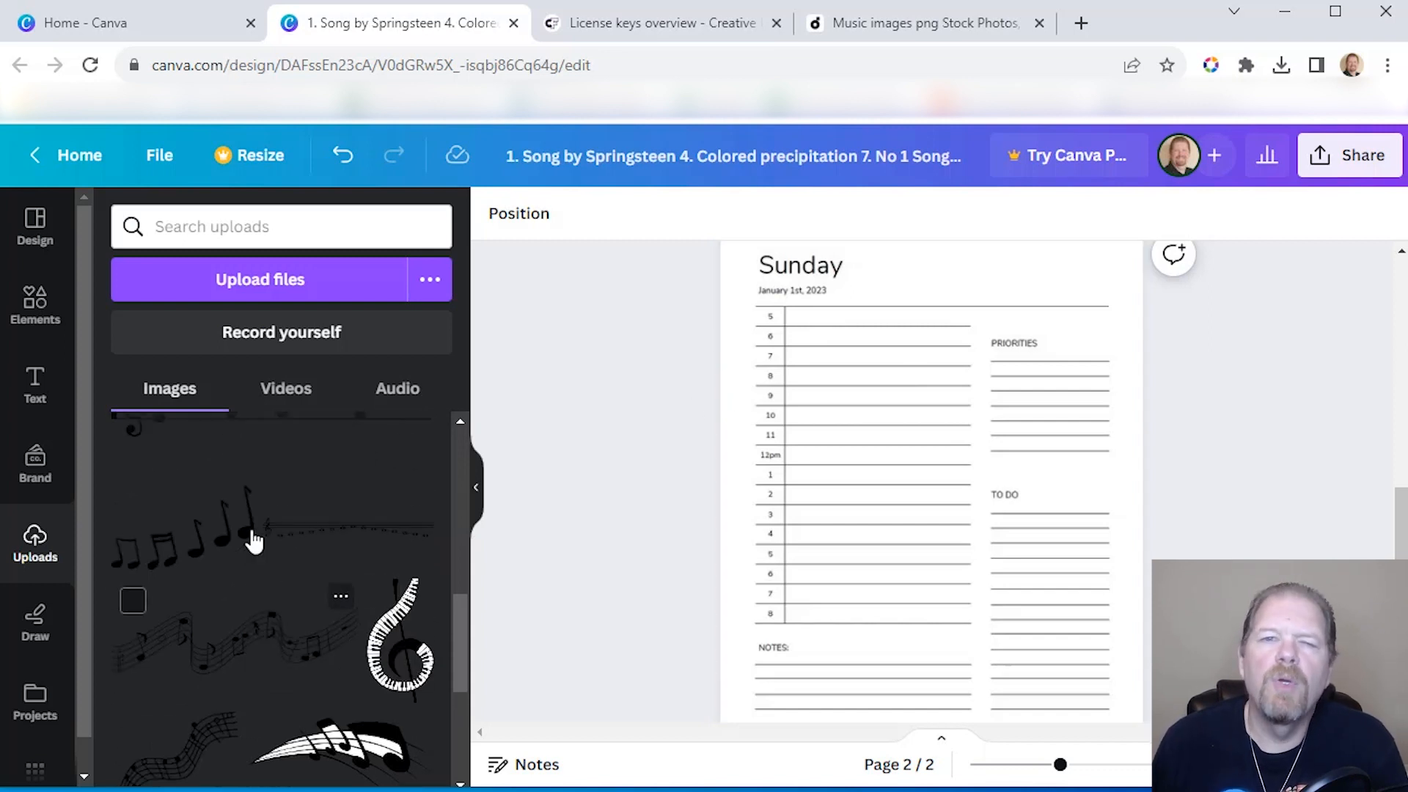
pyautogui.scroll(2, 252, 541)
pyautogui.scroll(-2, 251, 541)
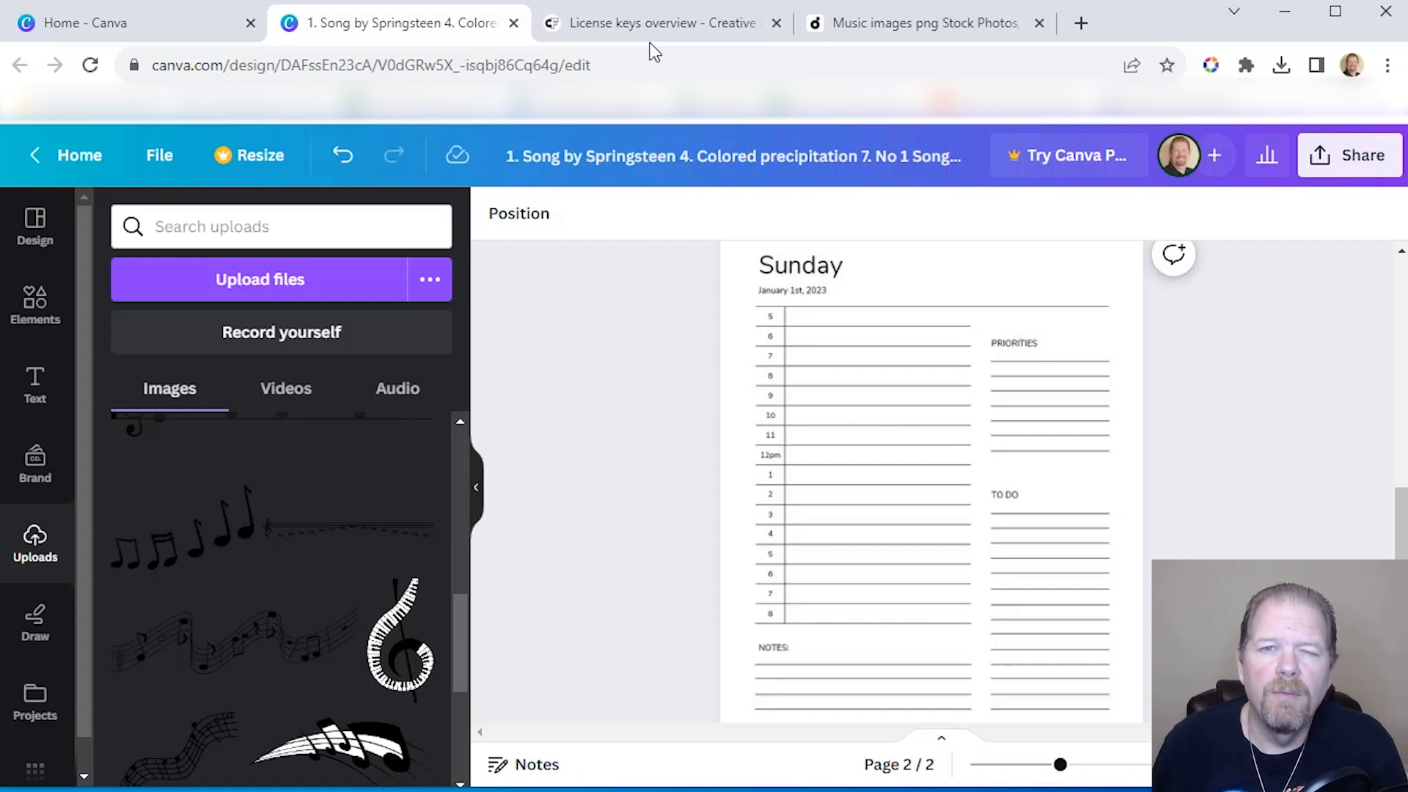
# Switch to Creative Fabrica and search its library for "filligree"
pyautogui.click(665, 26)
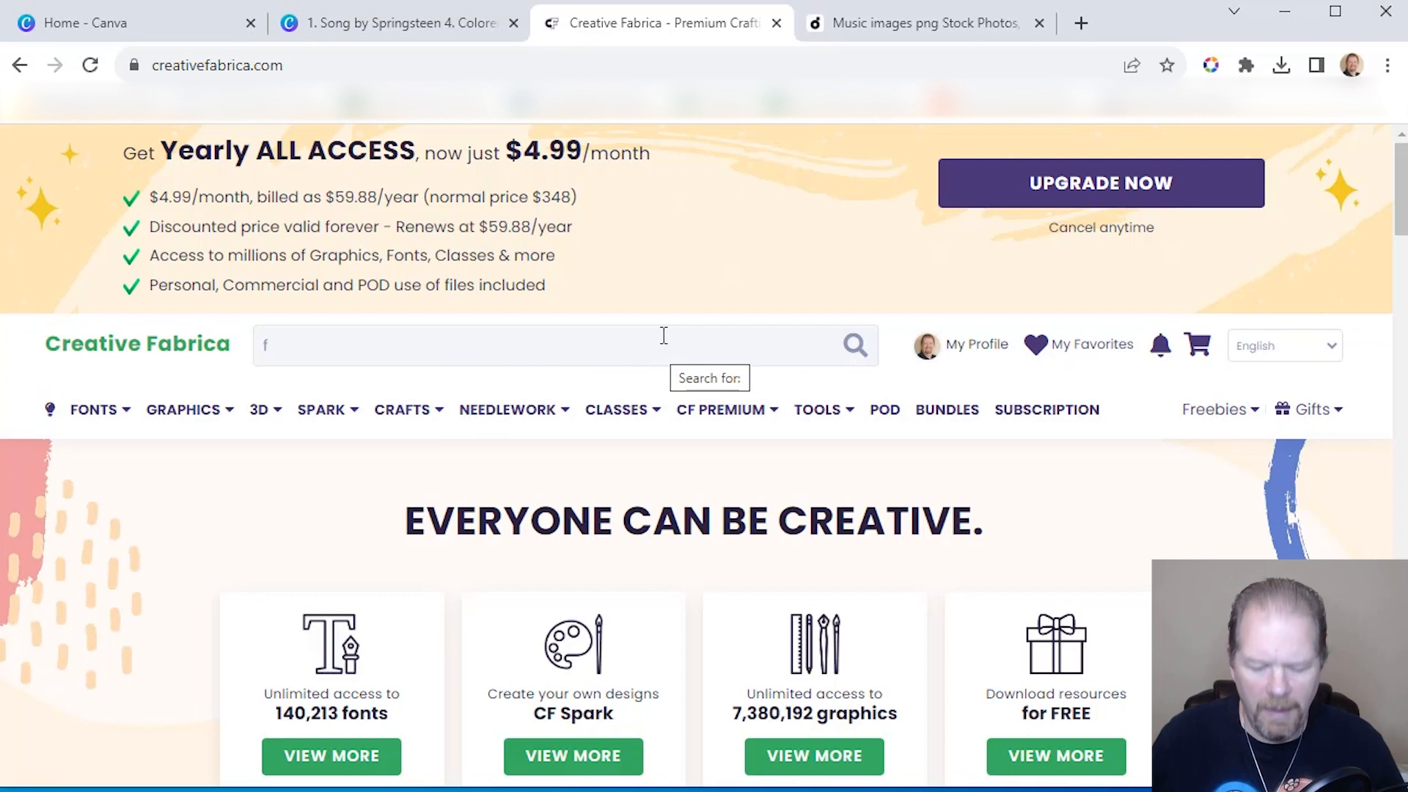
pyautogui.click(663, 335)
pyautogui.write('fil')
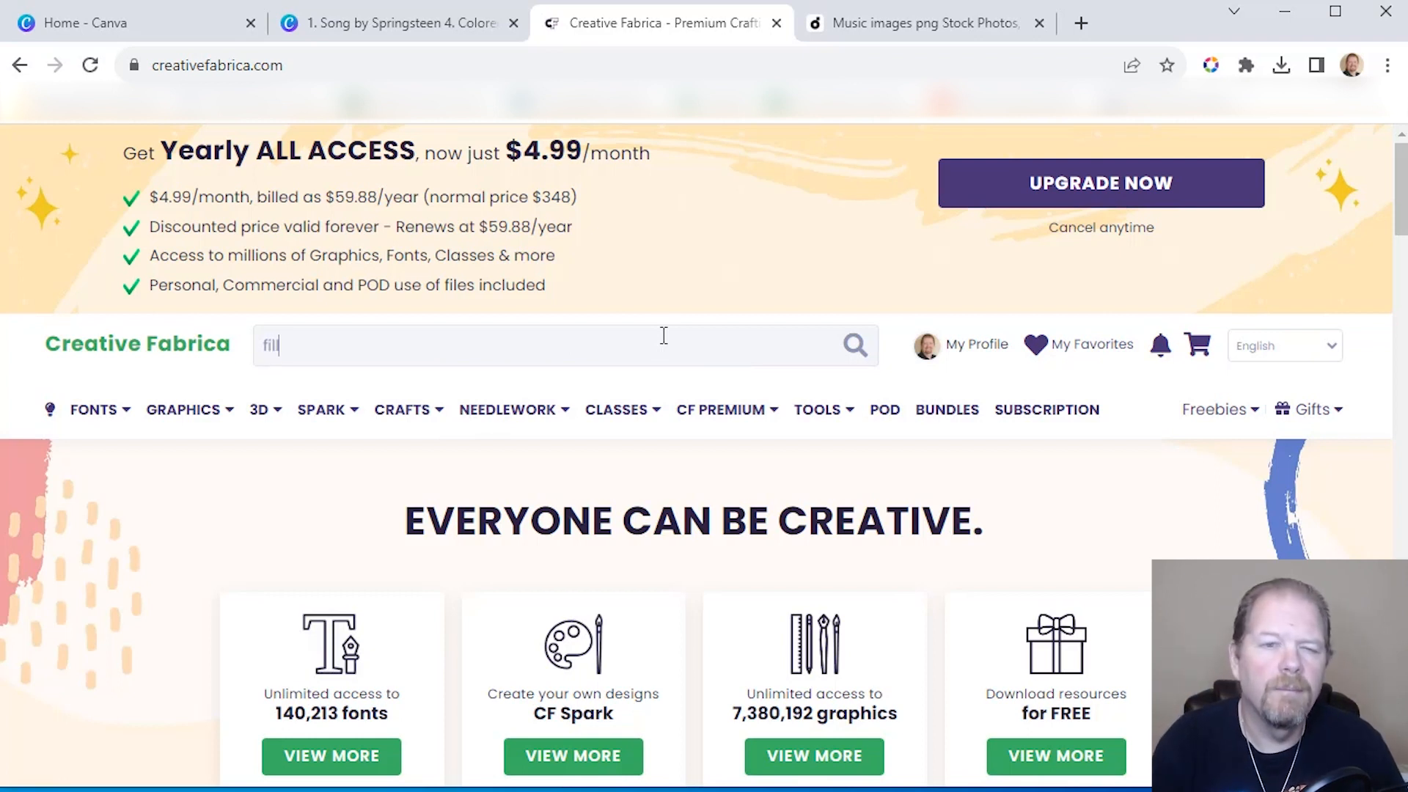
pyautogui.write('ligree')
pyautogui.press('Return')
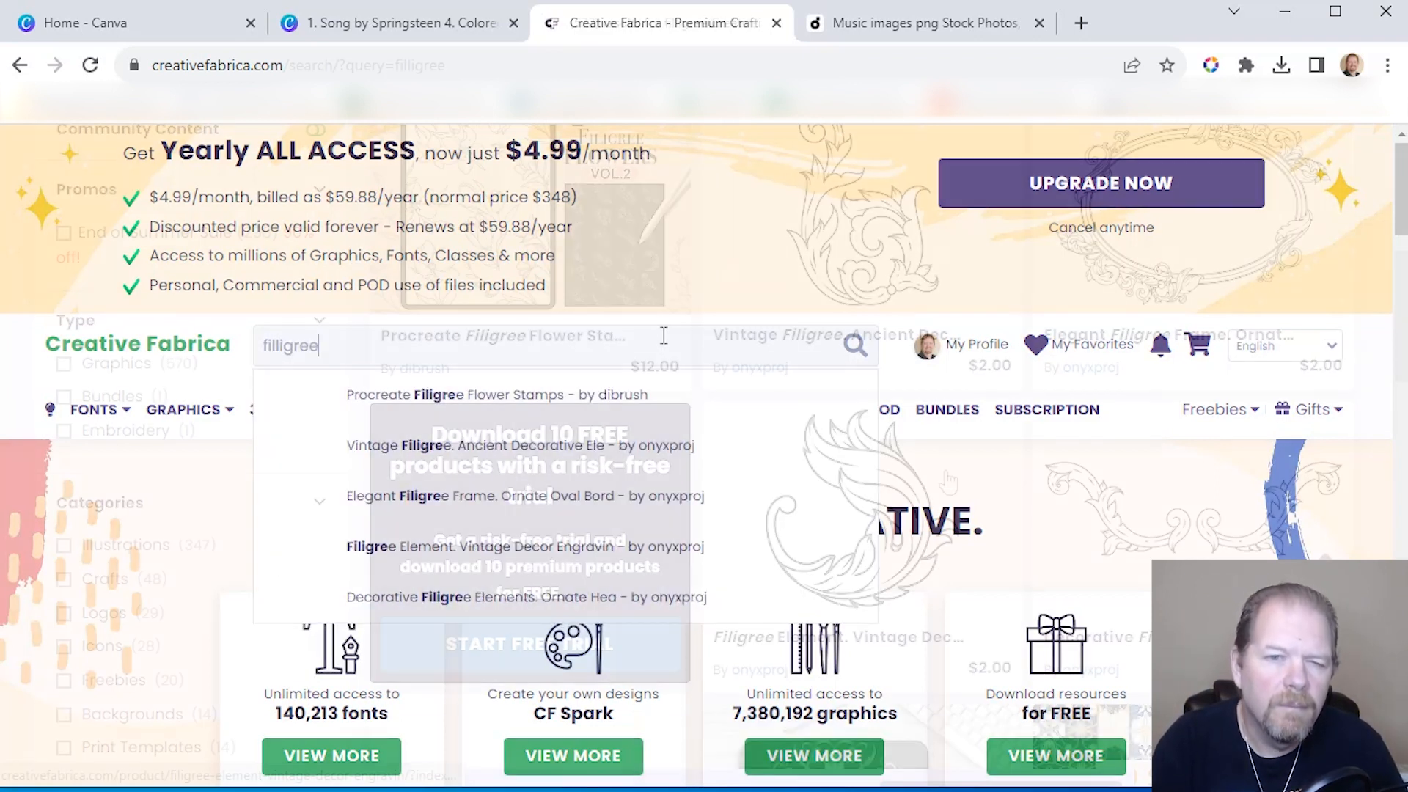
# Browse the filigree search results and open the product page of the Decorative Divider Vintage Filigree graphic
pyautogui.scroll(-3, 1319, 529)
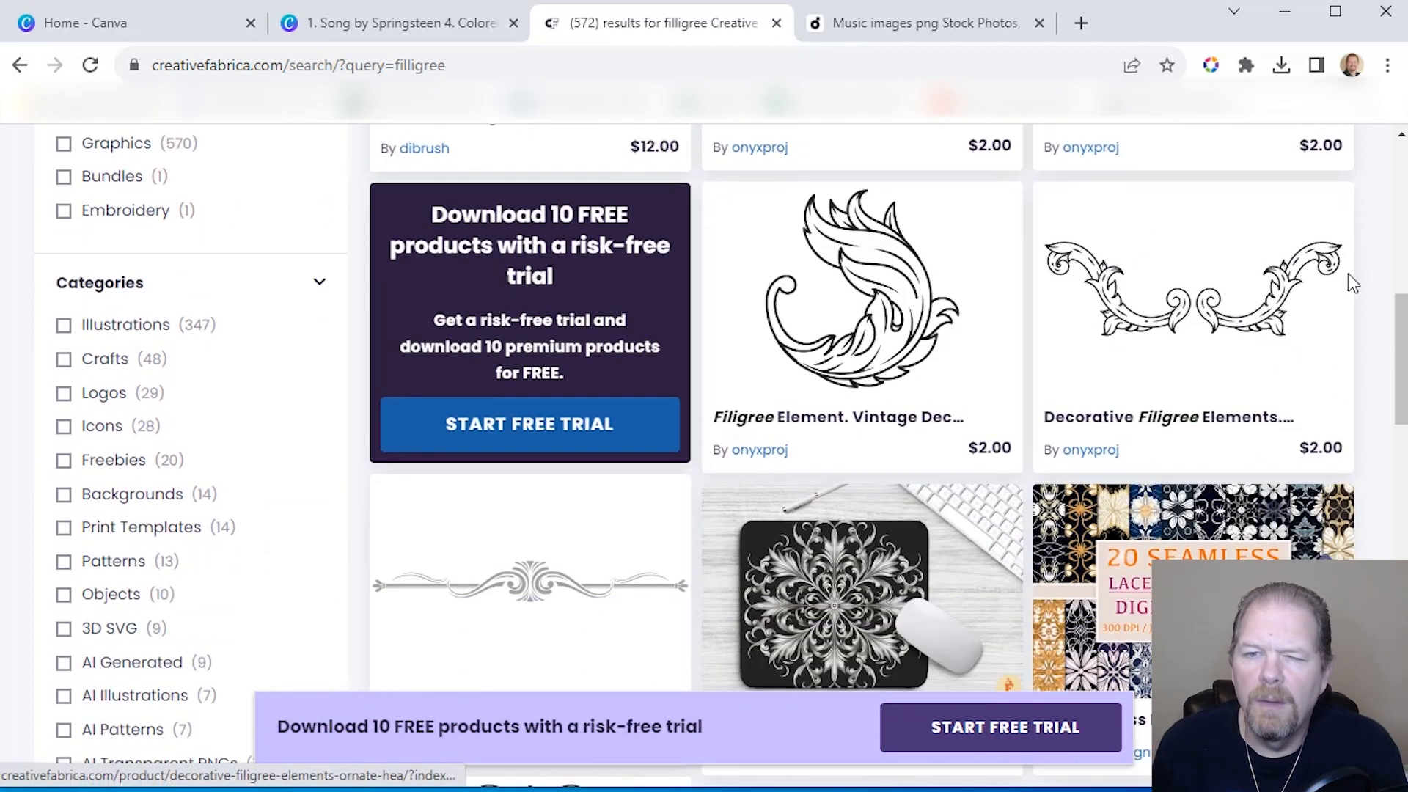
pyautogui.scroll(-4, 1337, 446)
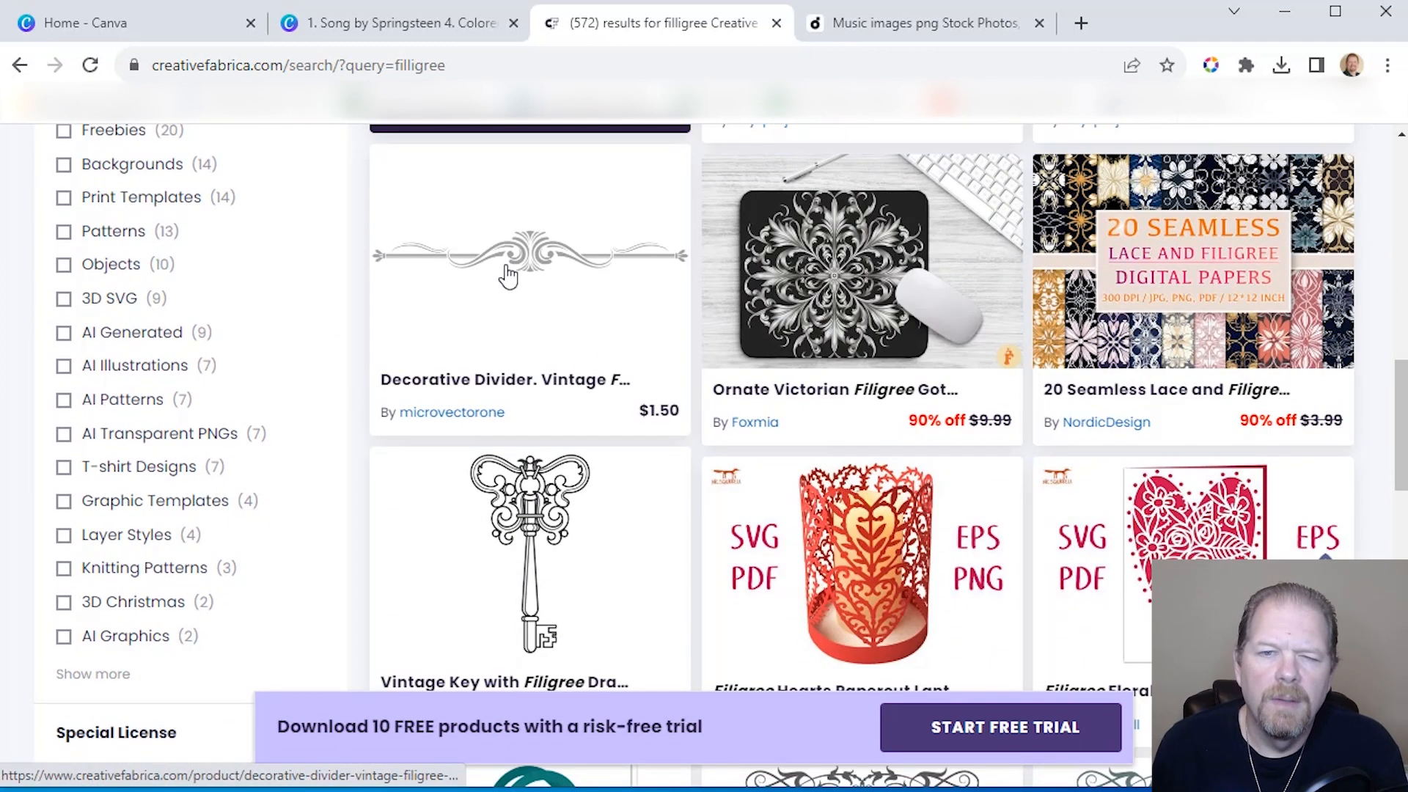
pyautogui.scroll(-2, 528, 353)
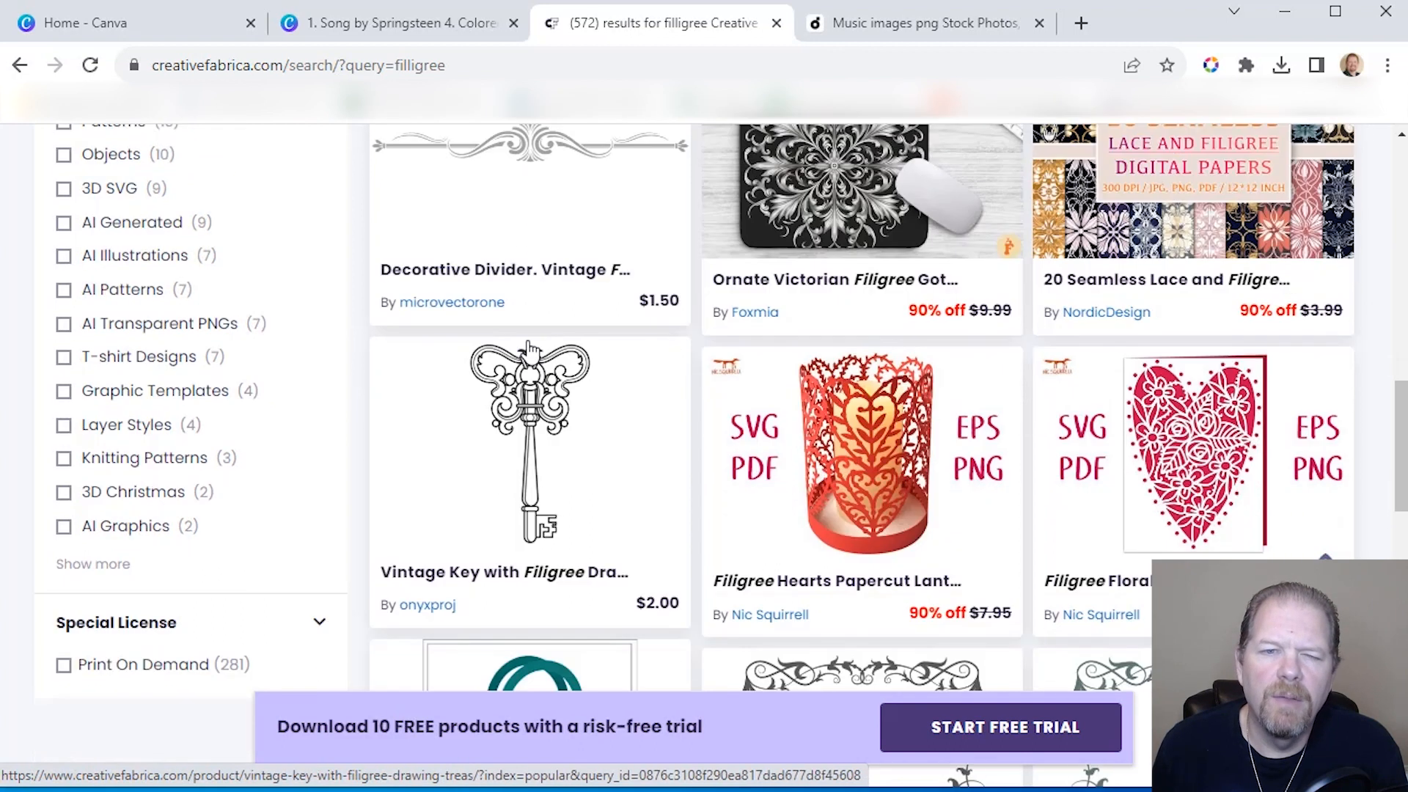
pyautogui.scroll(1, 529, 354)
pyautogui.click(535, 262)
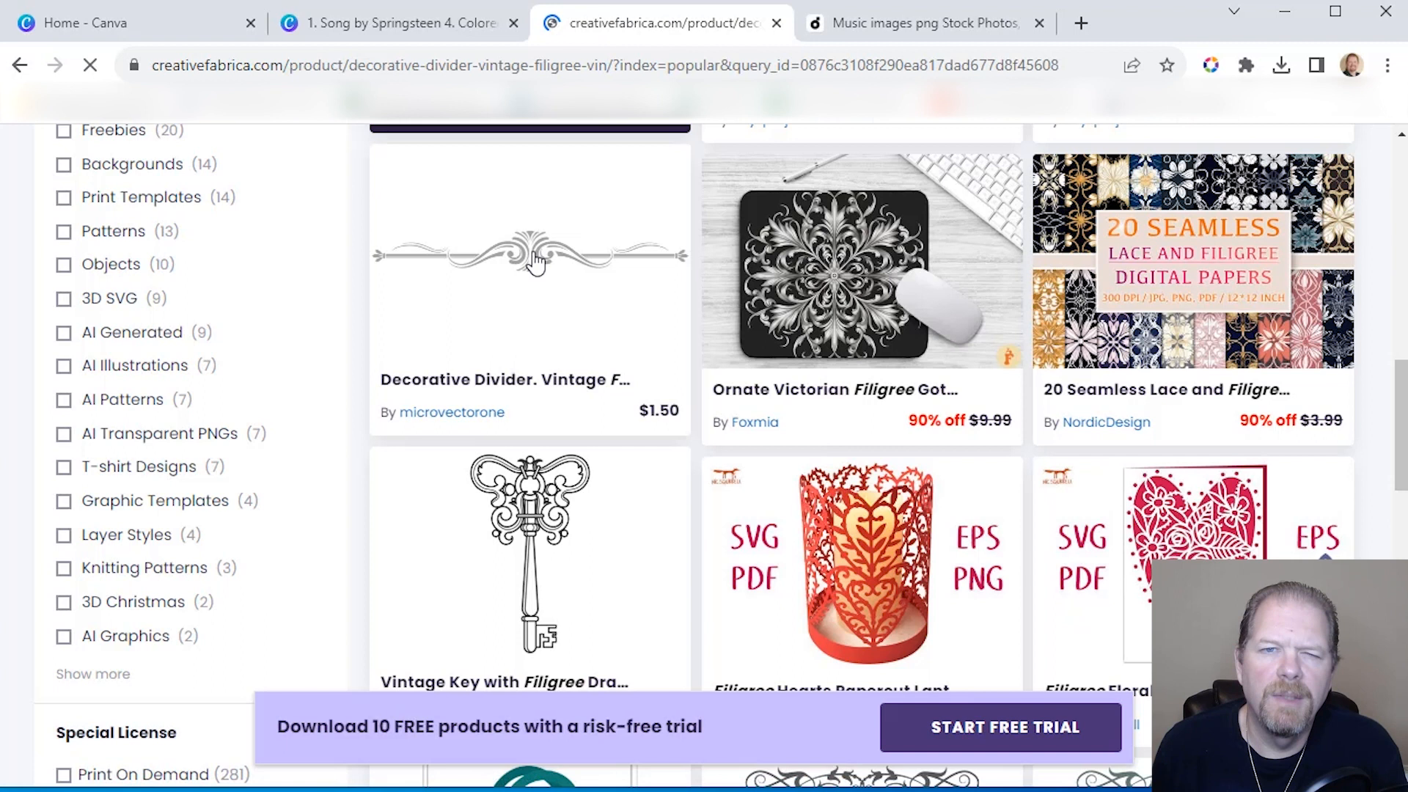
# Examine the divider's product page for its description, included file formats, commercial license details and download options
pyautogui.scroll(-10, 632, 504)
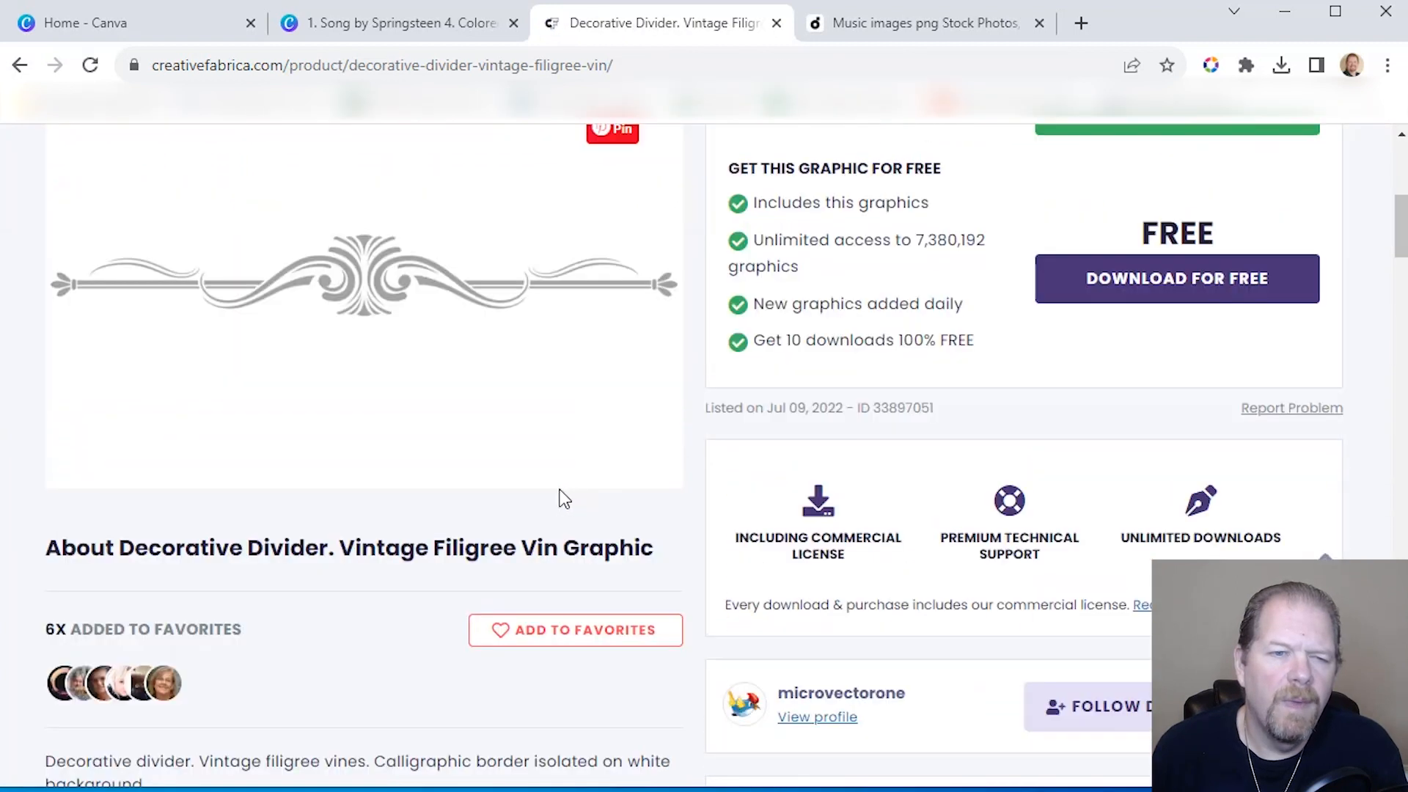
pyautogui.scroll(-1, 539, 487)
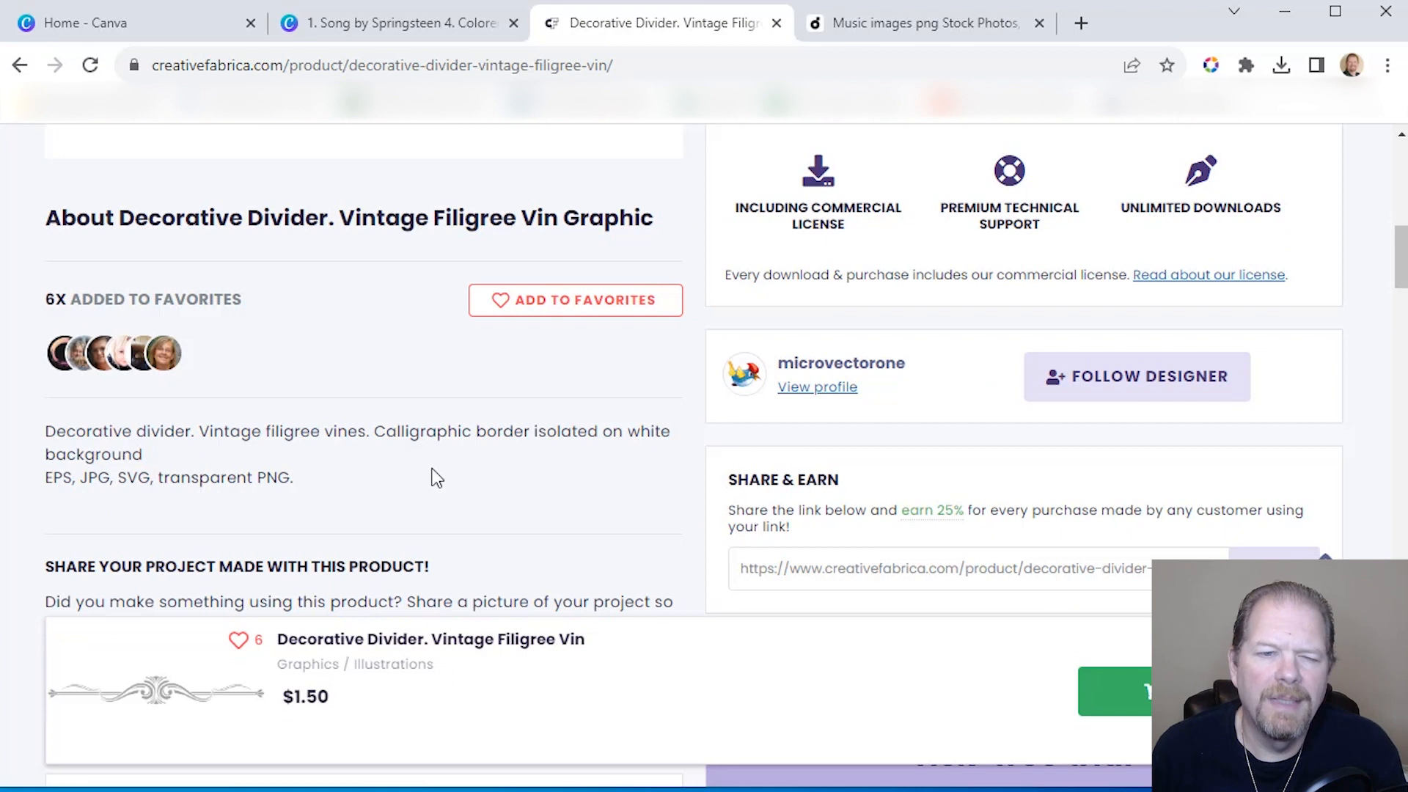
pyautogui.scroll(-3, 436, 477)
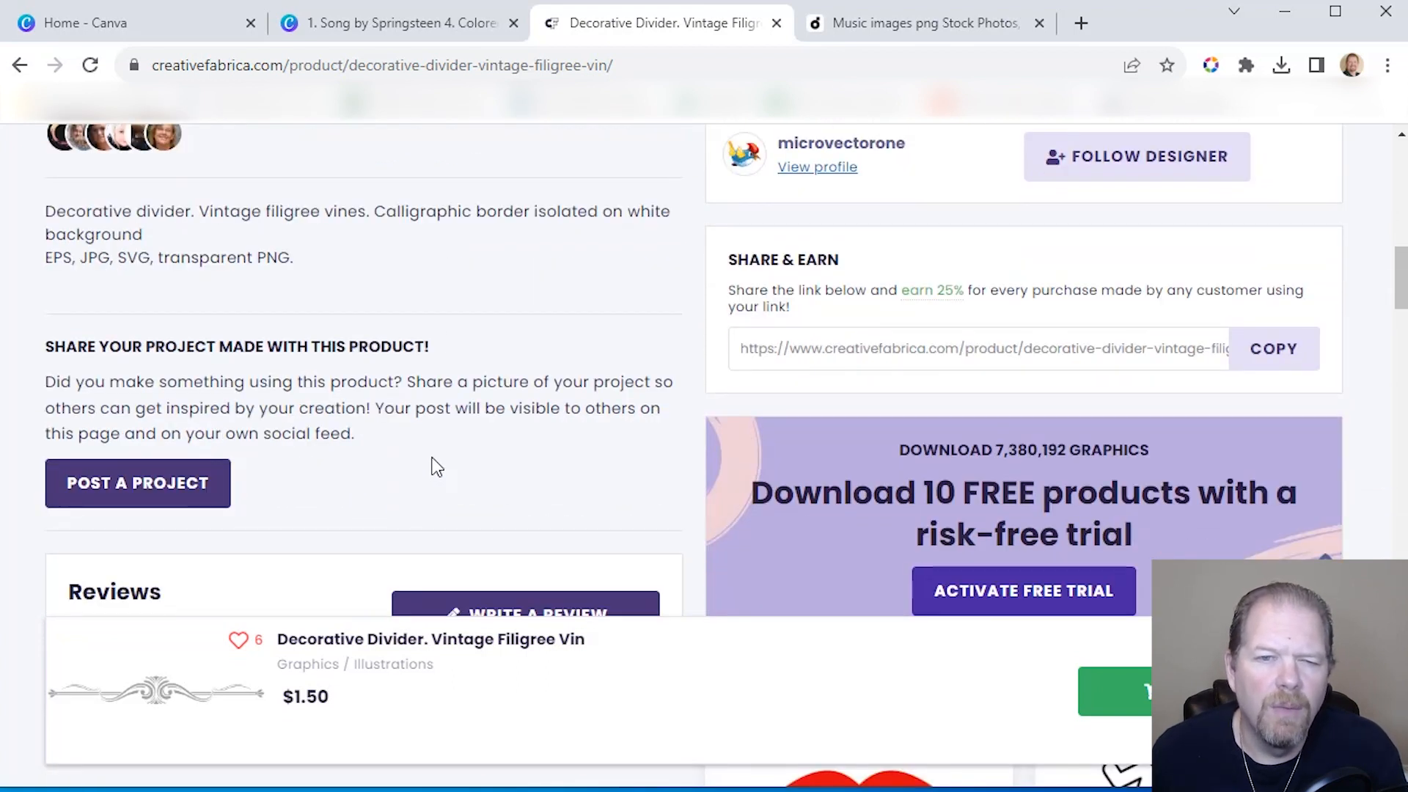
pyautogui.scroll(-9, 431, 451)
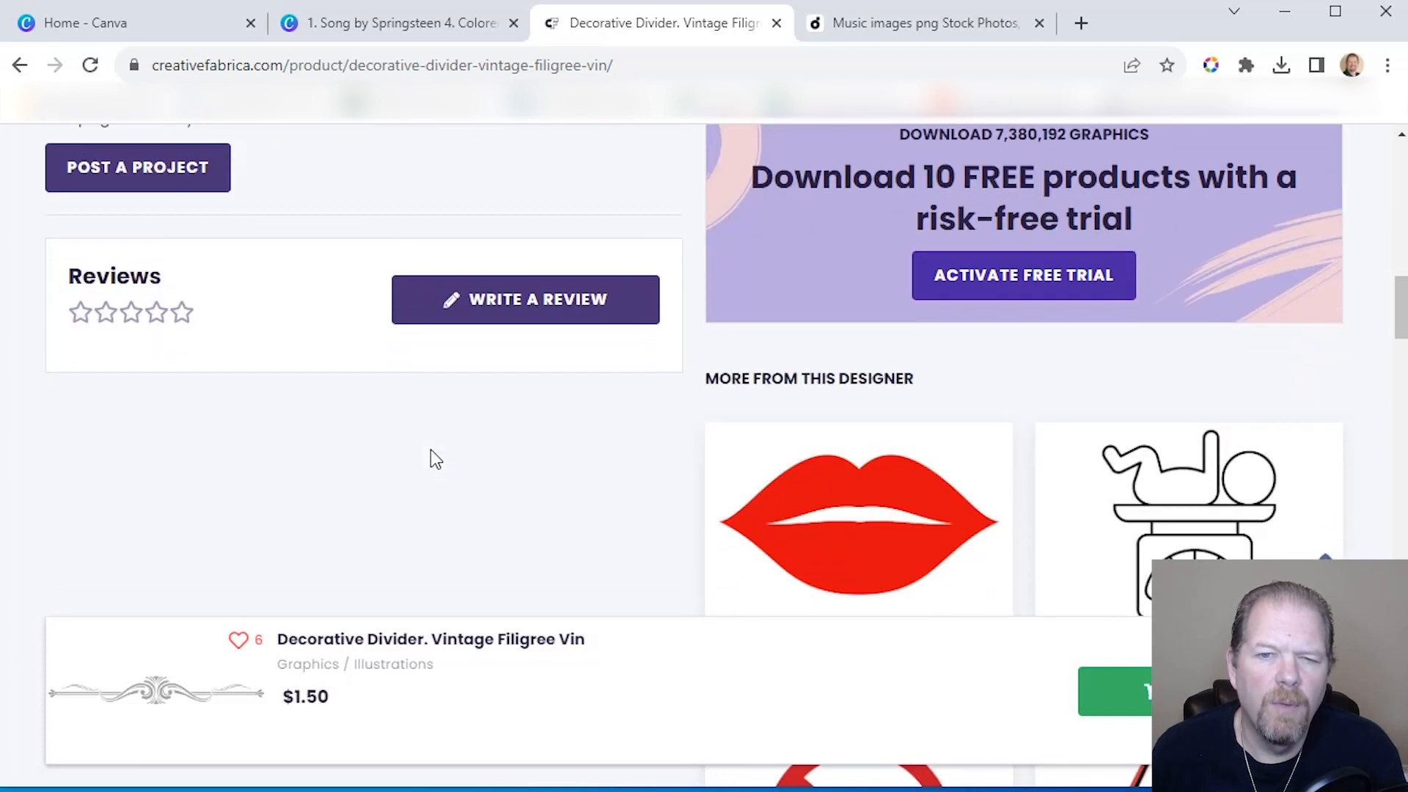
pyautogui.scroll(10, 431, 452)
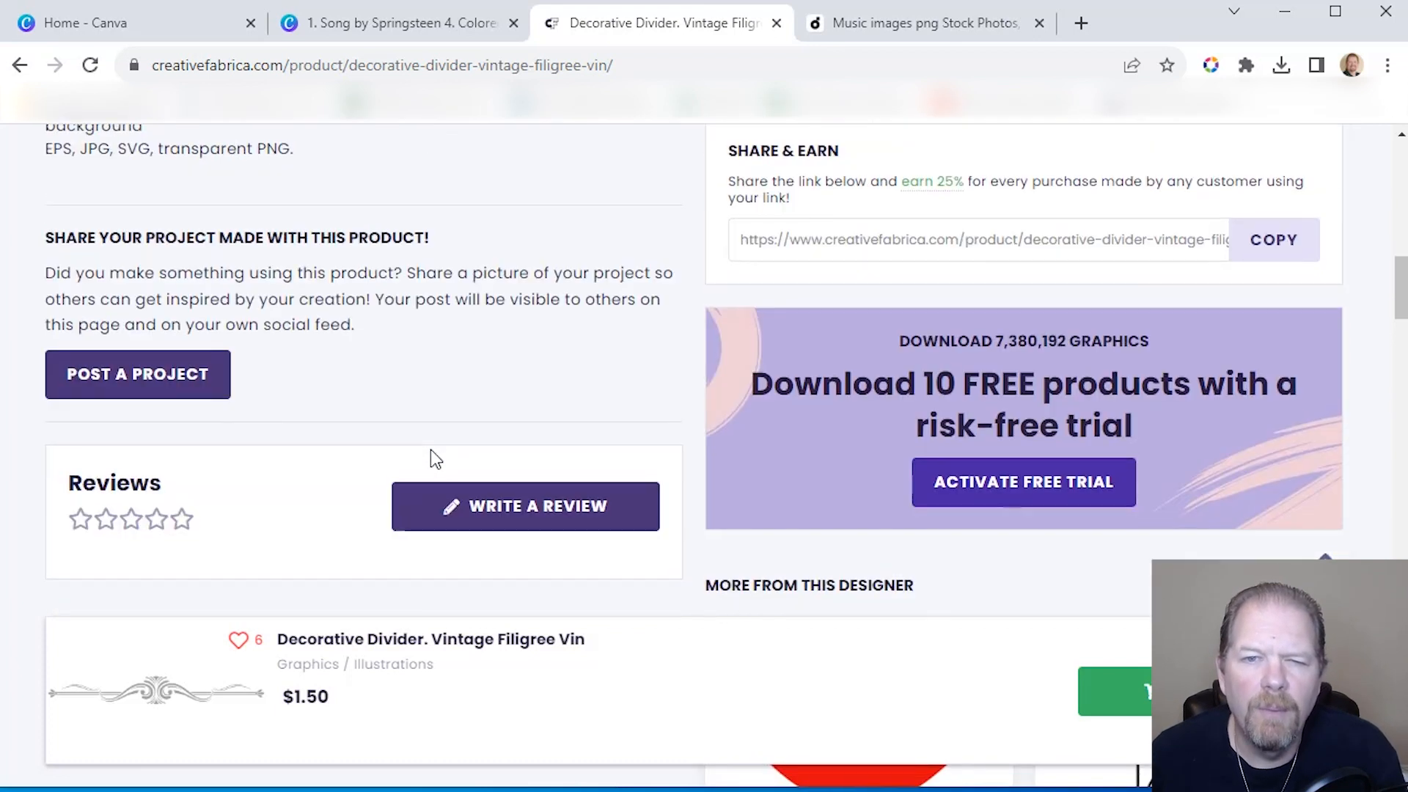
pyautogui.scroll(5, 431, 455)
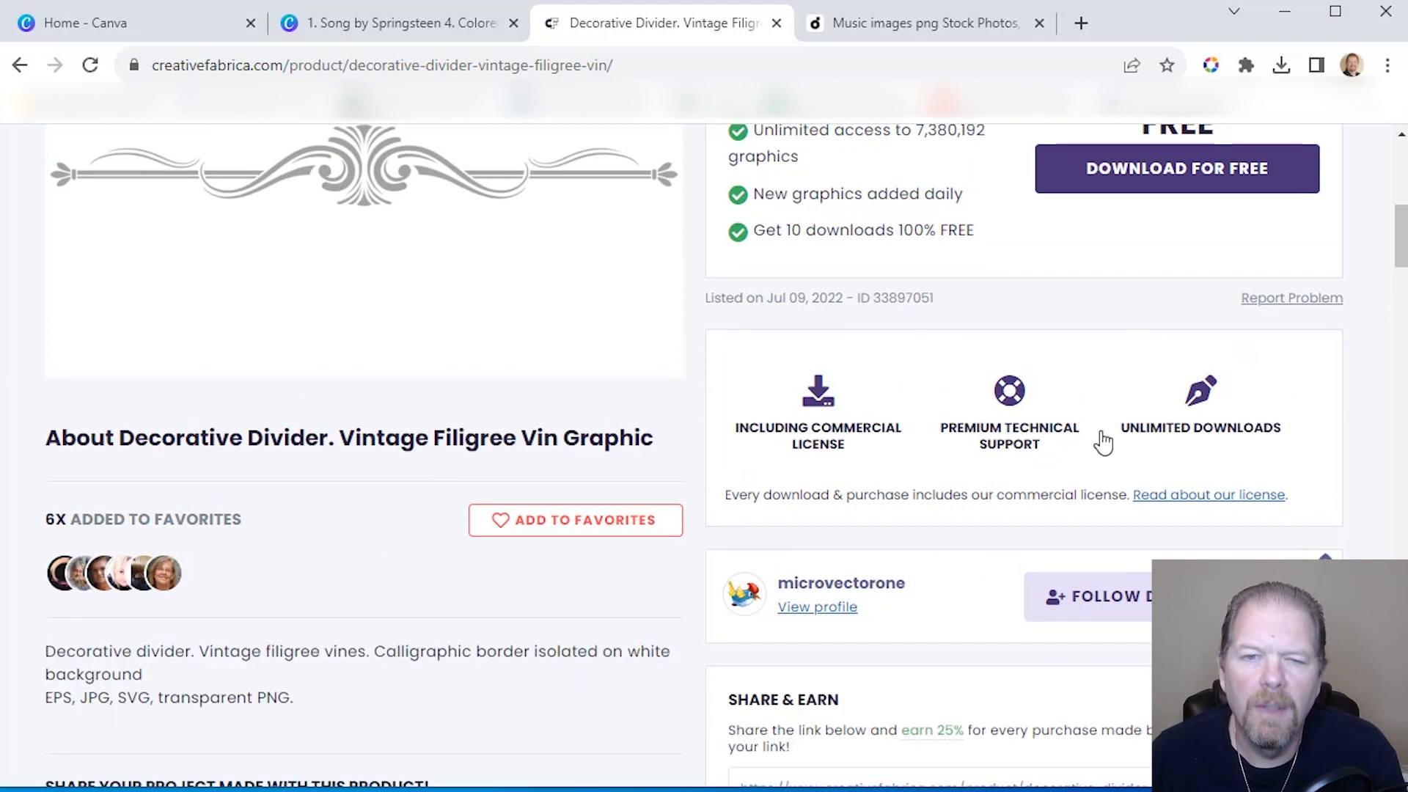
pyautogui.click(841, 437)
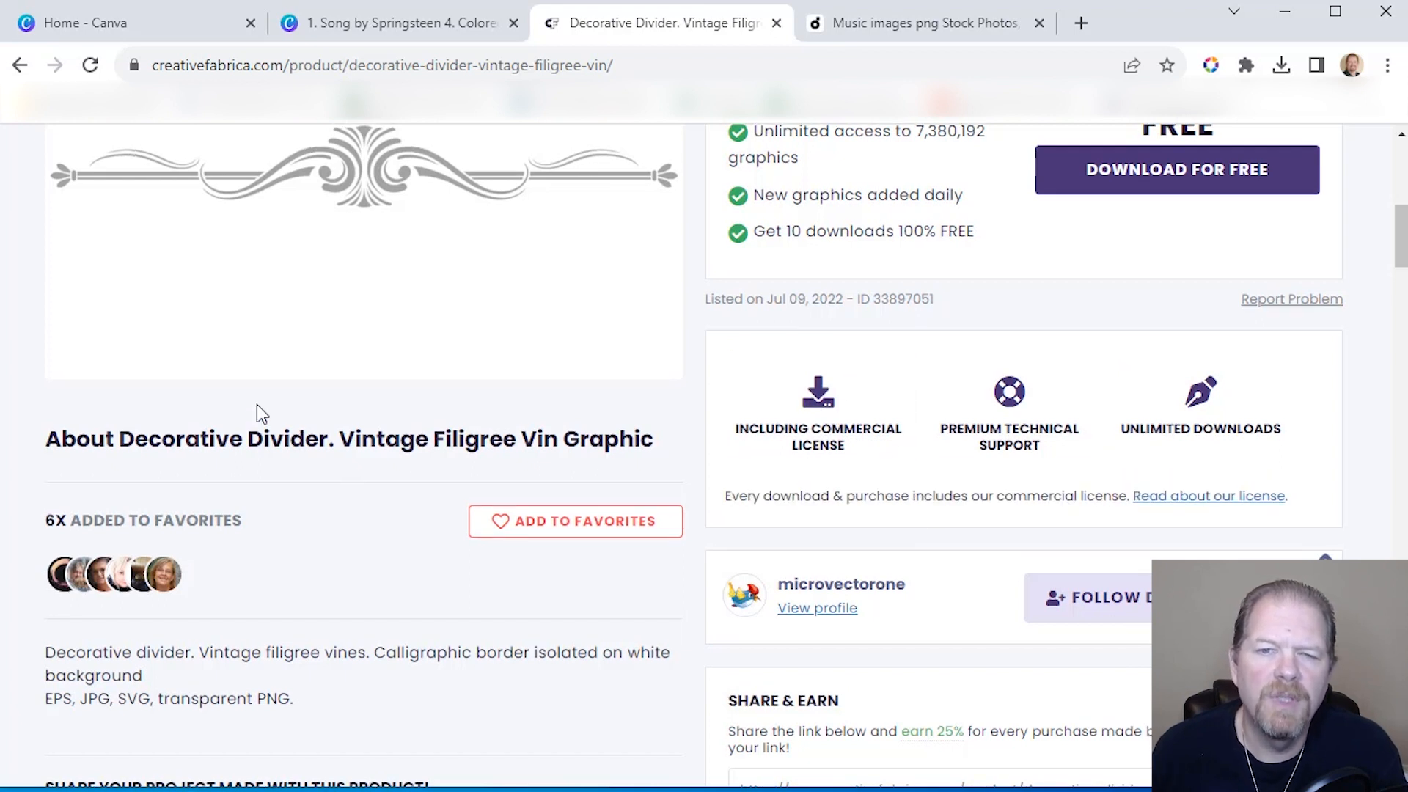
pyautogui.scroll(2, 257, 408)
pyautogui.scroll(-3, 428, 527)
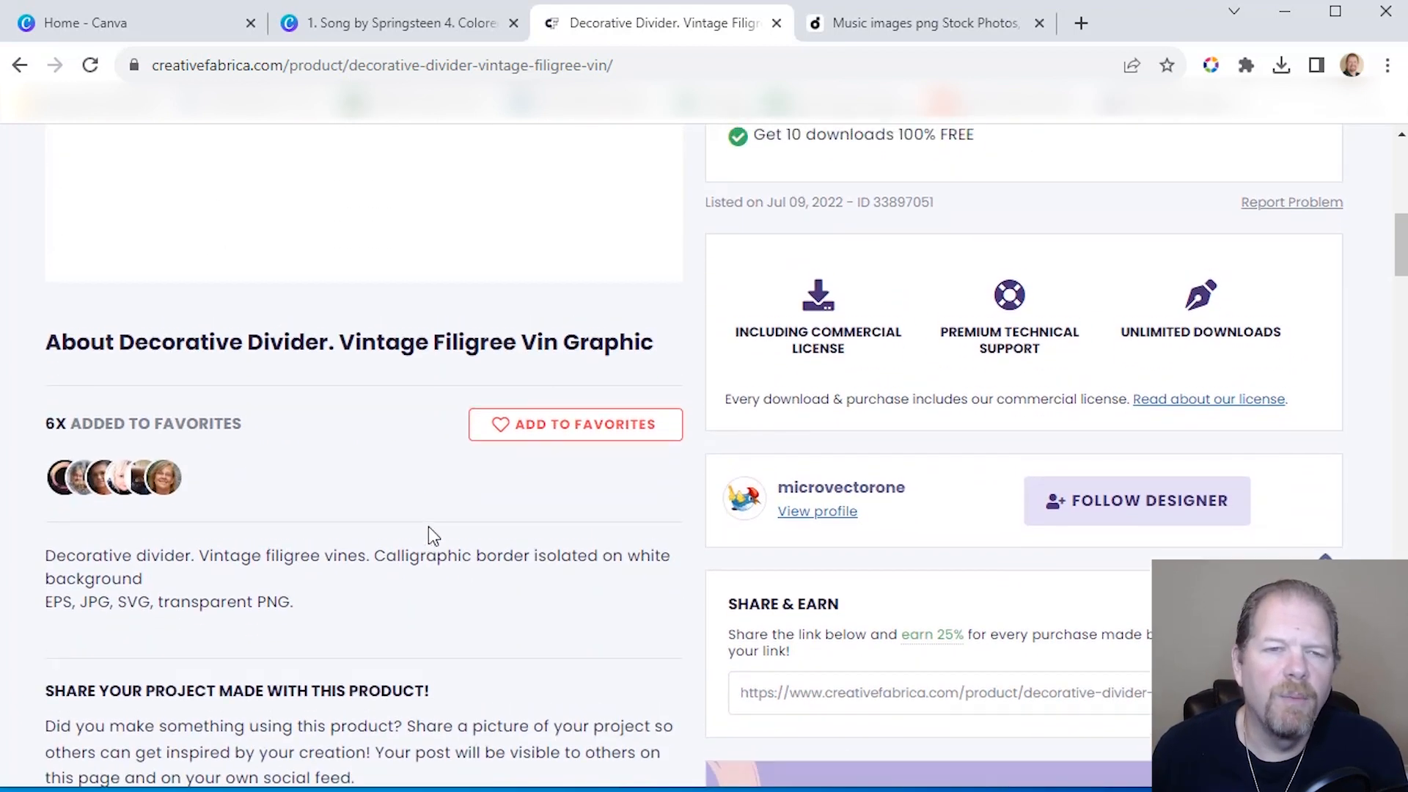
pyautogui.scroll(3, 428, 526)
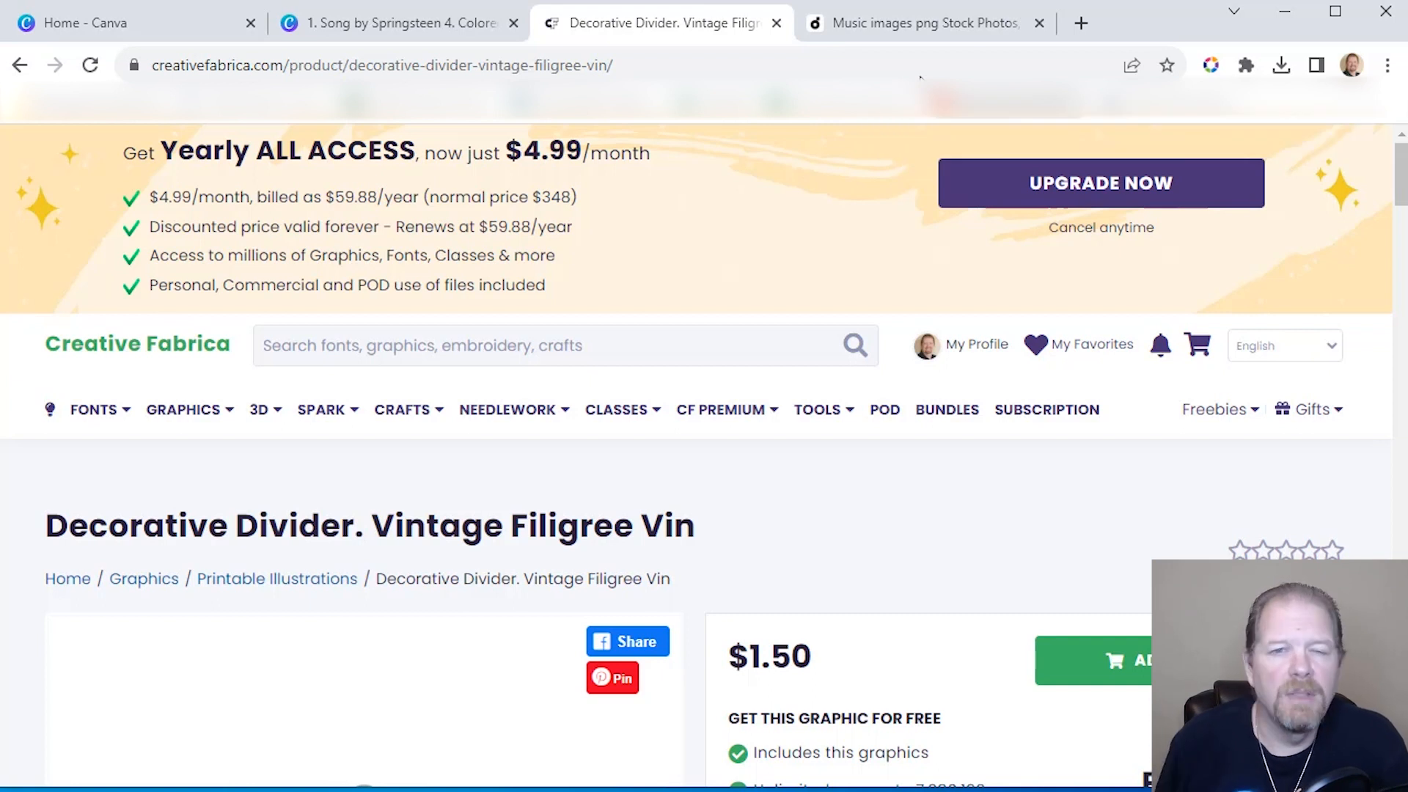
# Switch back to the Canva design with the Sunday planner page and leave nothing selected
pyautogui.click(471, 24)
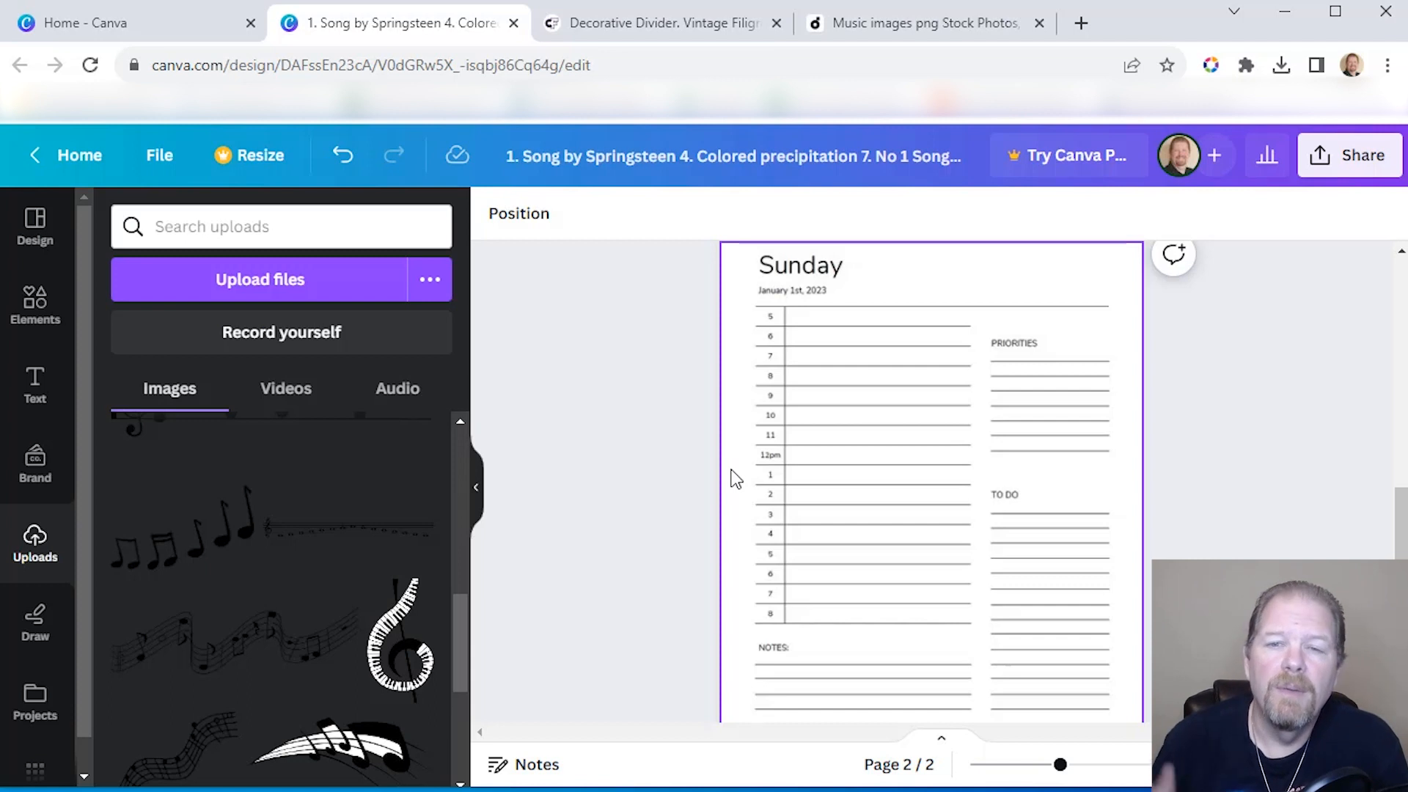
pyautogui.click(663, 463)
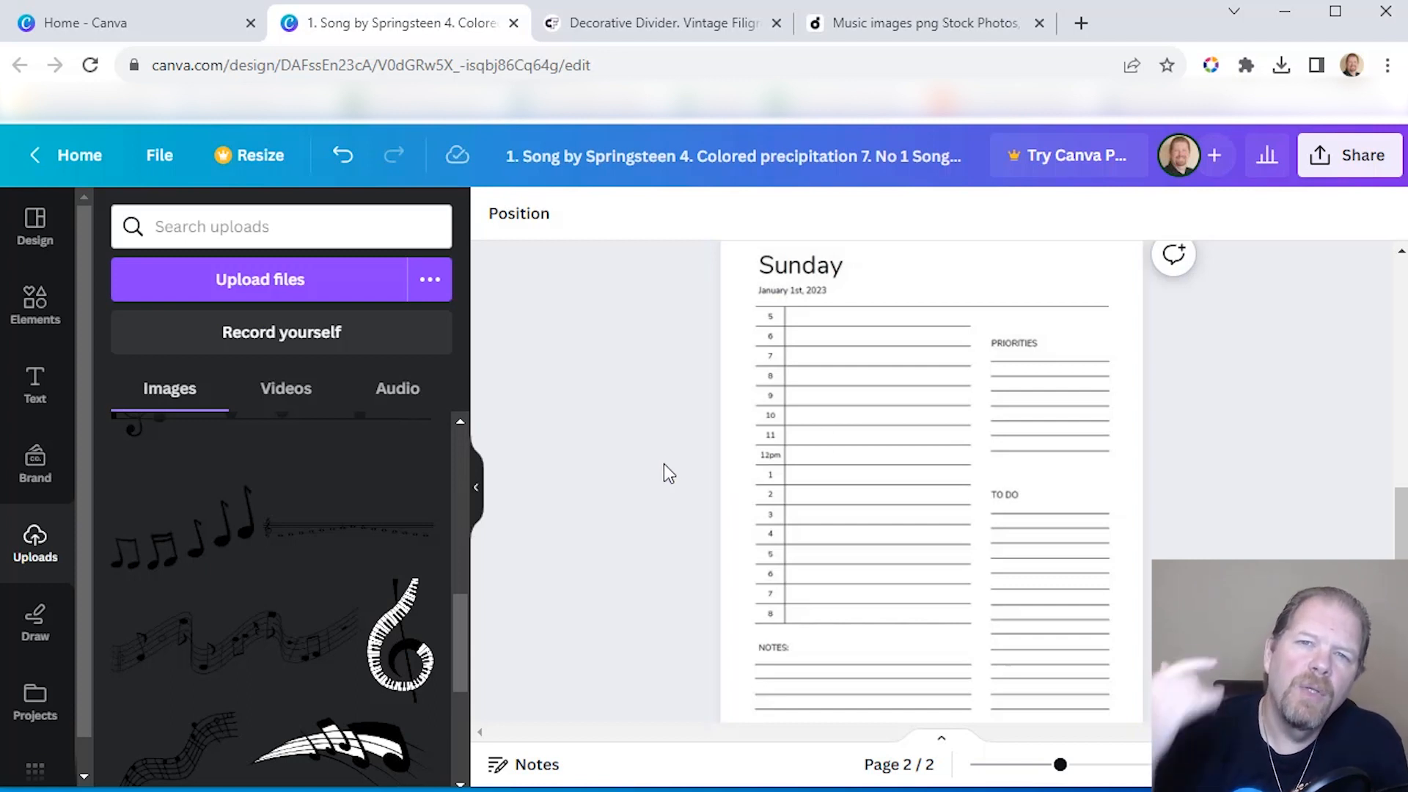